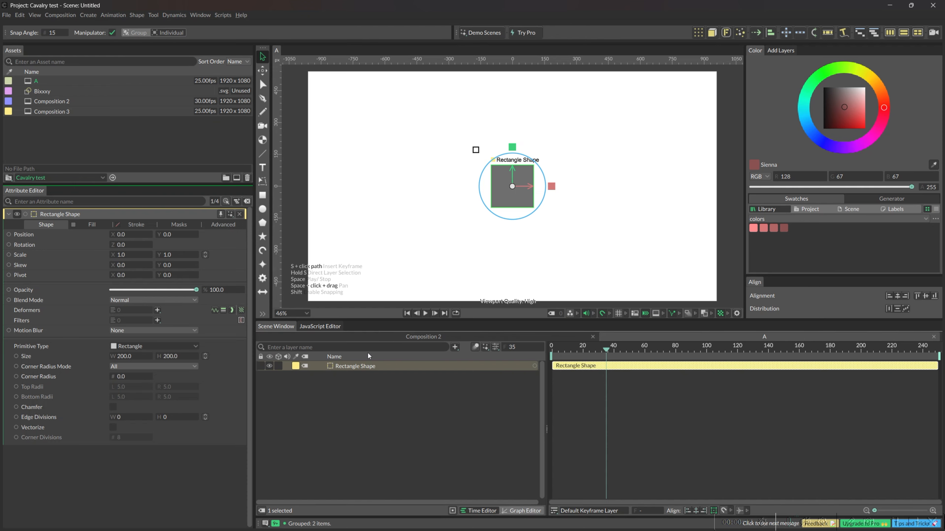
# Step: Duplicate the rectangle and place the copy diagonally below and to the right of the original
pyautogui.hotkey('ctrl', 'd')
pyautogui.moveTo(530, 188); pyautogui.dragTo(566, 196)
pyautogui.hotkey('ctrl', 'z')
pyautogui.moveTo(509, 192); pyautogui.dragTo(557, 212)
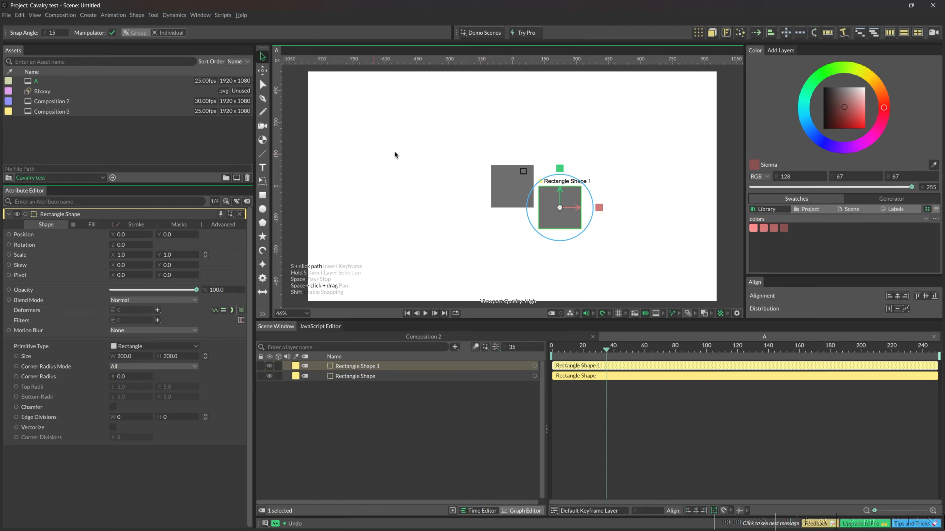
# Step: Turn off the manipulator and scale both rectangles individually about their own centres to about 0.965
pyautogui.click(112, 32)
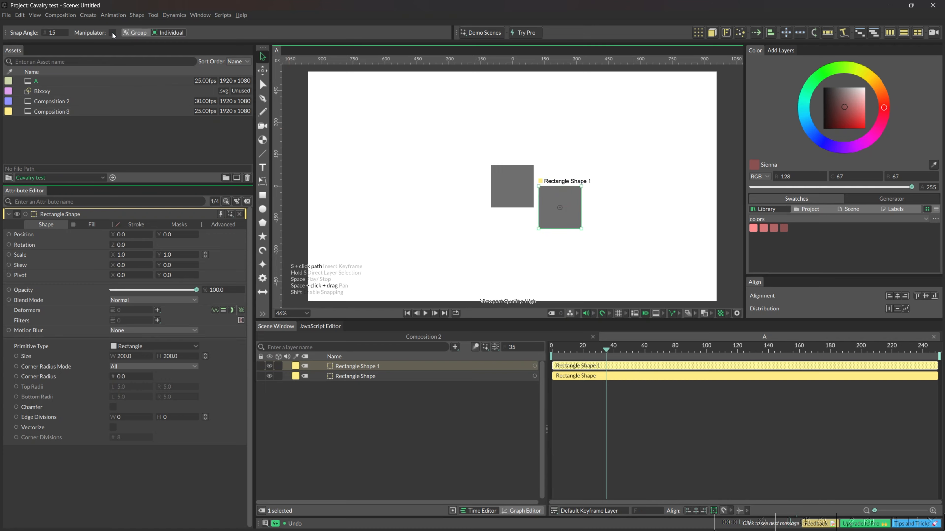
pyautogui.hotkey('ctrl', 'a')
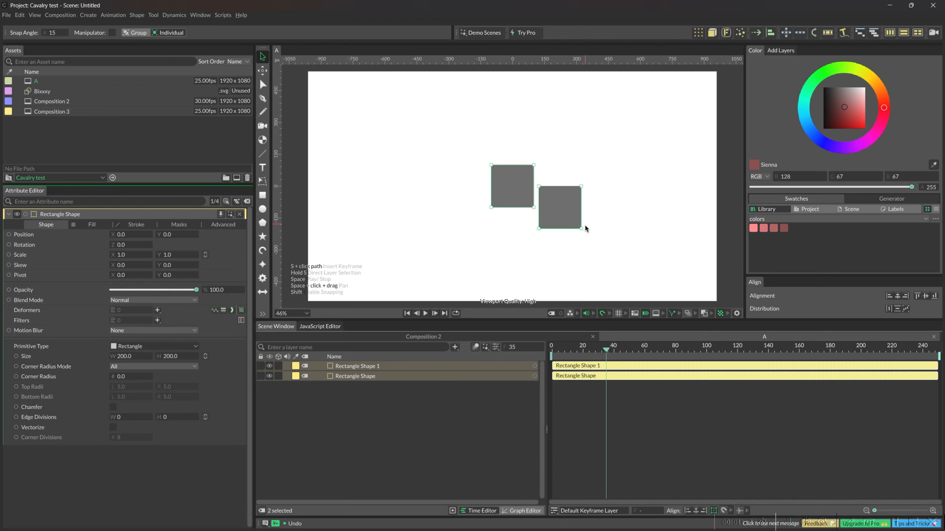
pyautogui.moveTo(580, 227)
pyautogui.mouseDown()
pyautogui.moveTo(563, 210)
pyautogui.moveTo(580, 223)
pyautogui.mouseUp()
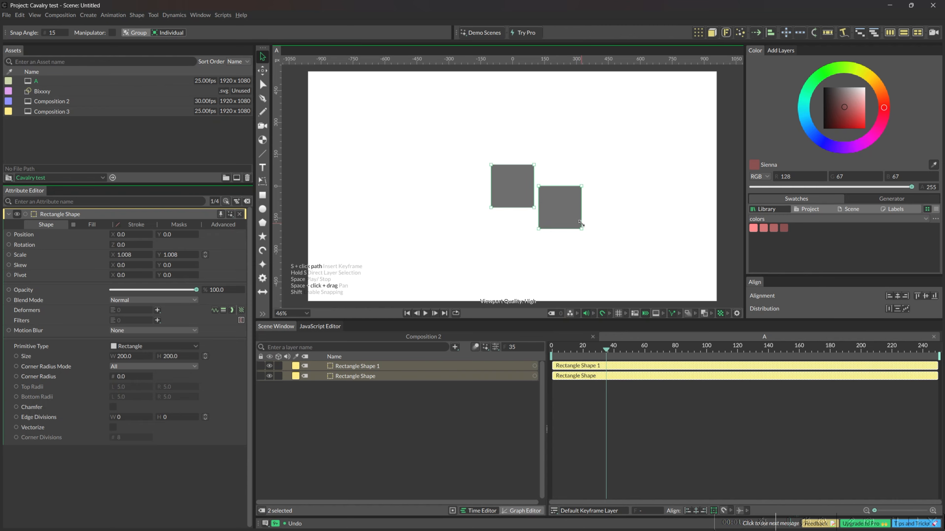
pyautogui.moveTo(581, 224); pyautogui.dragTo(580, 226)
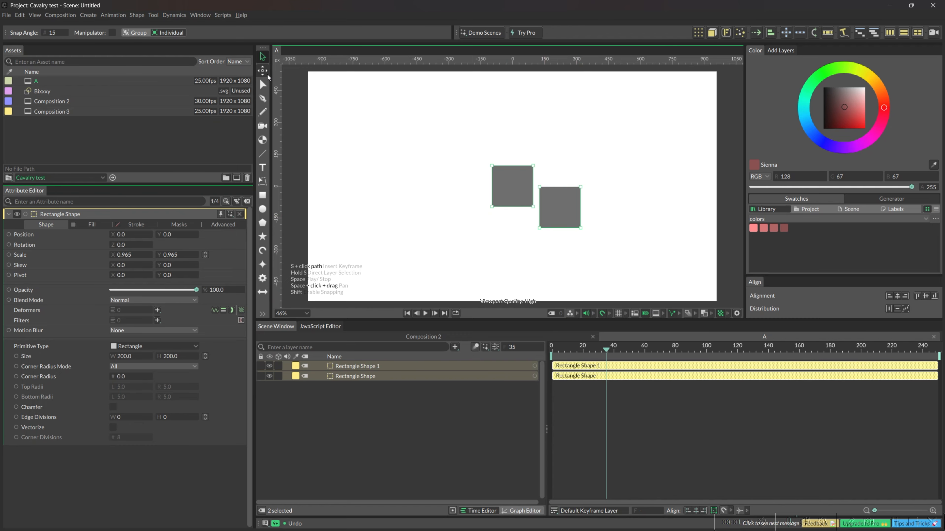
# Step: Move the pivot of Rectangle Shape 1 to its upper-left corner and reselect both rectangles
pyautogui.click(263, 70)
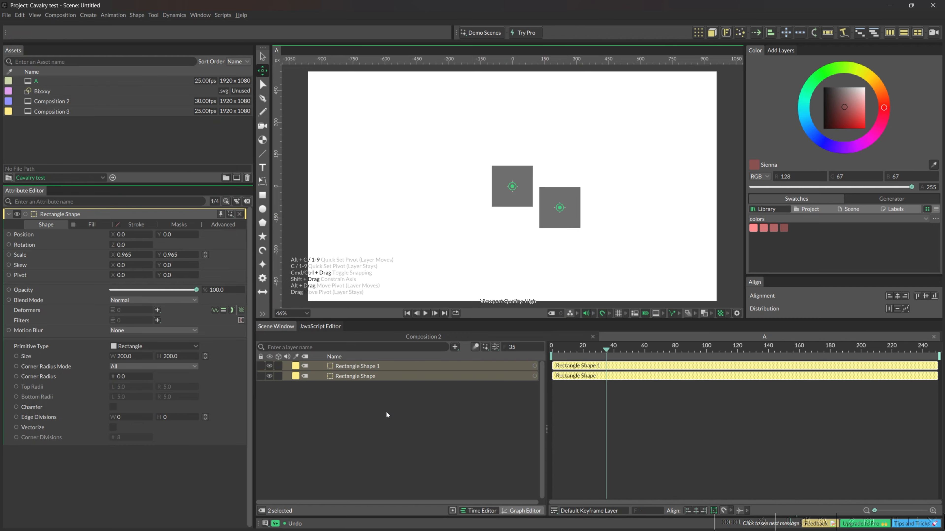
pyautogui.click(381, 368)
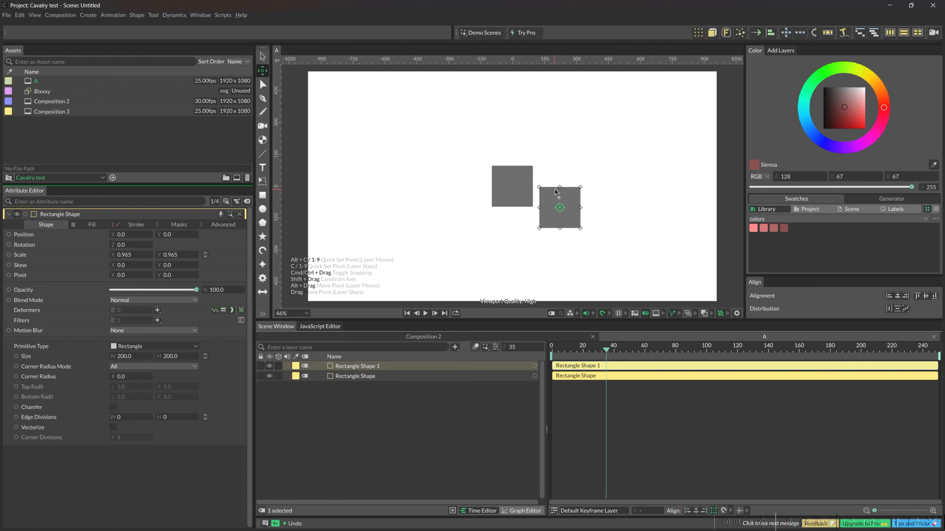
pyautogui.click(520, 195)
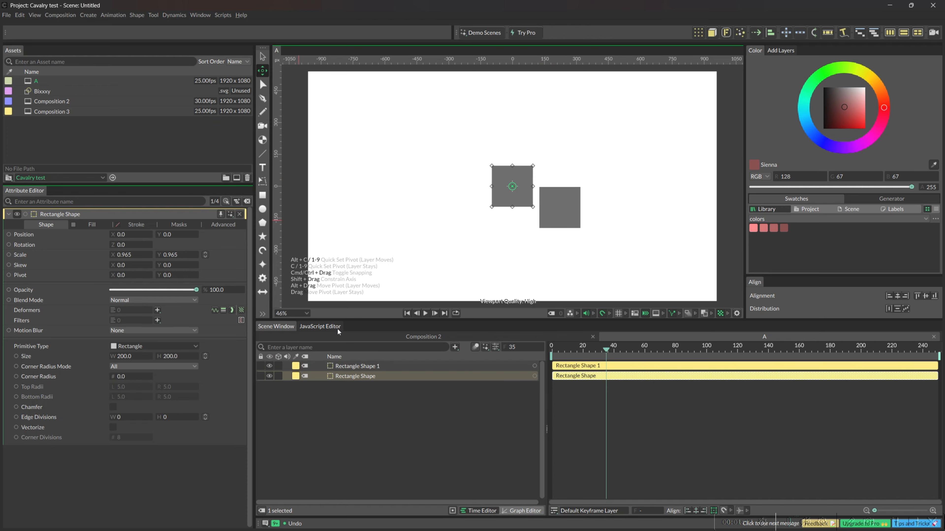
pyautogui.keyDown('shift'); pyautogui.click(373, 366); pyautogui.keyUp('shift')
pyautogui.press('q')
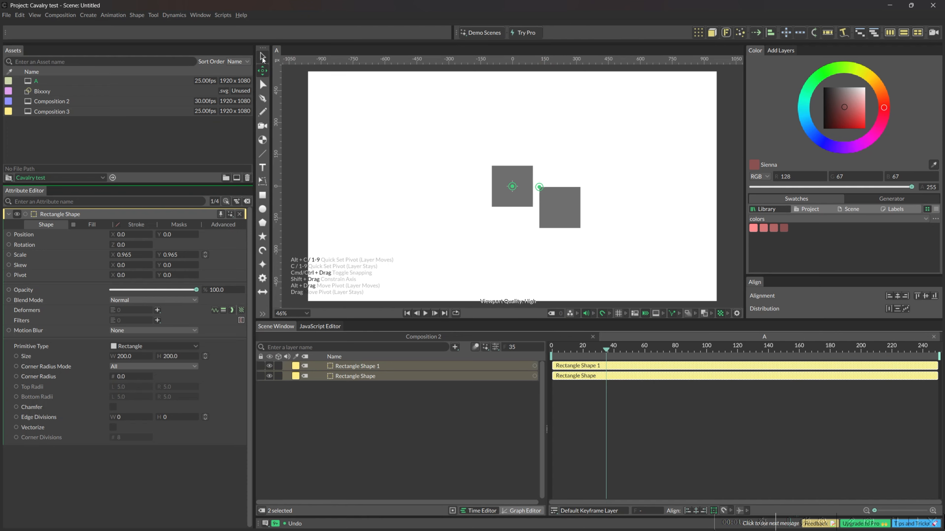
# Step: Scale both rectangles individually to about 0.904, then scale them together as a group to about 0.631
pyautogui.moveTo(581, 227)
pyautogui.mouseDown()
pyautogui.moveTo(555, 209)
pyautogui.moveTo(575, 225)
pyautogui.mouseUp()
pyautogui.click(370, 406)
pyautogui.hotkey('ctrl', 'a')
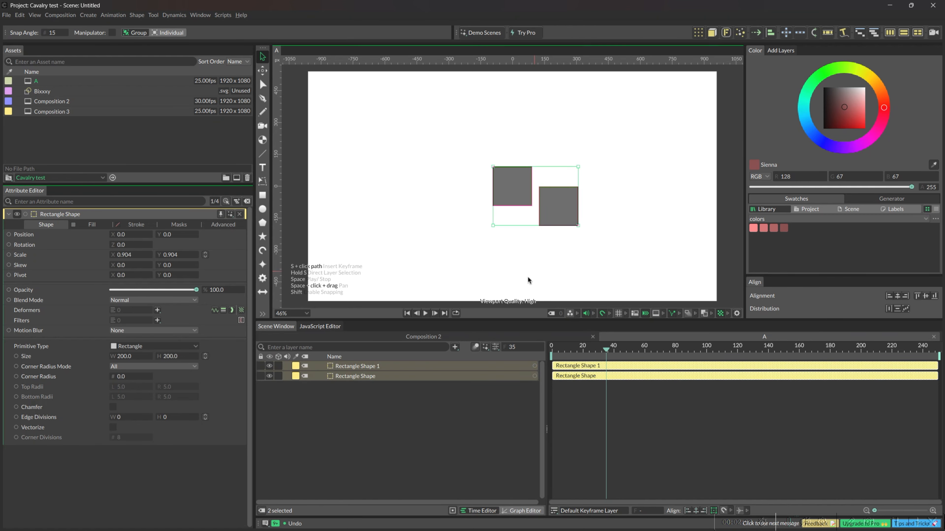
pyautogui.moveTo(574, 166); pyautogui.dragTo(565, 184)
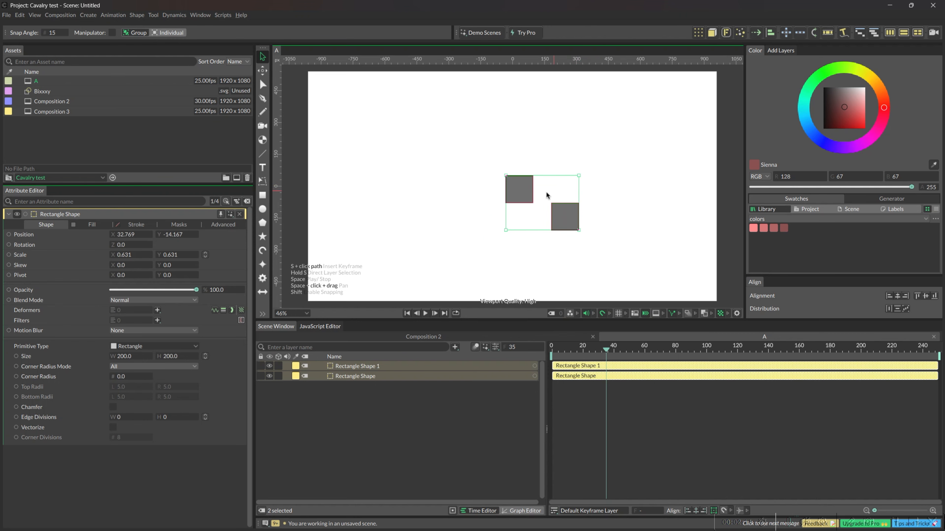
# Step: Show the manipulator and move Rectangle Shape to about X -217, Y 57 and Rectangle Shape 1 to about X 97, Y 40
pyautogui.click(110, 33)
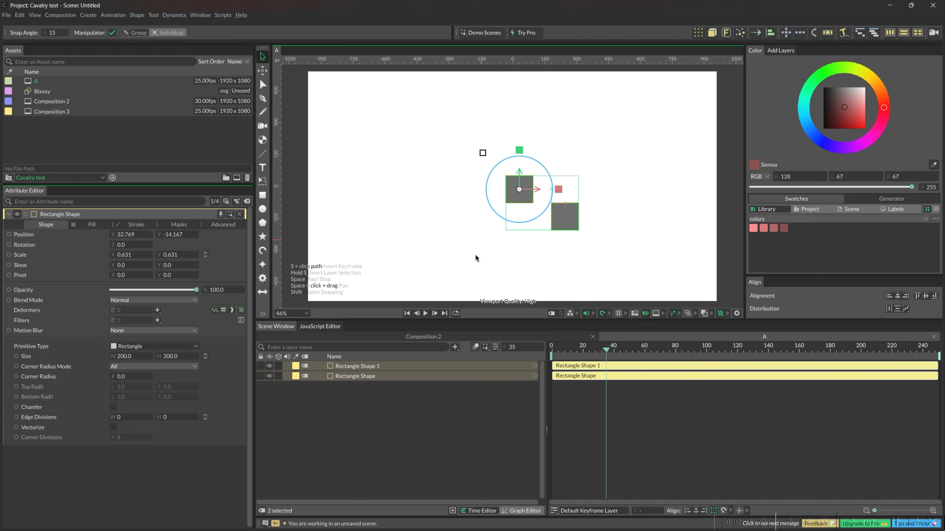
pyautogui.click(351, 408)
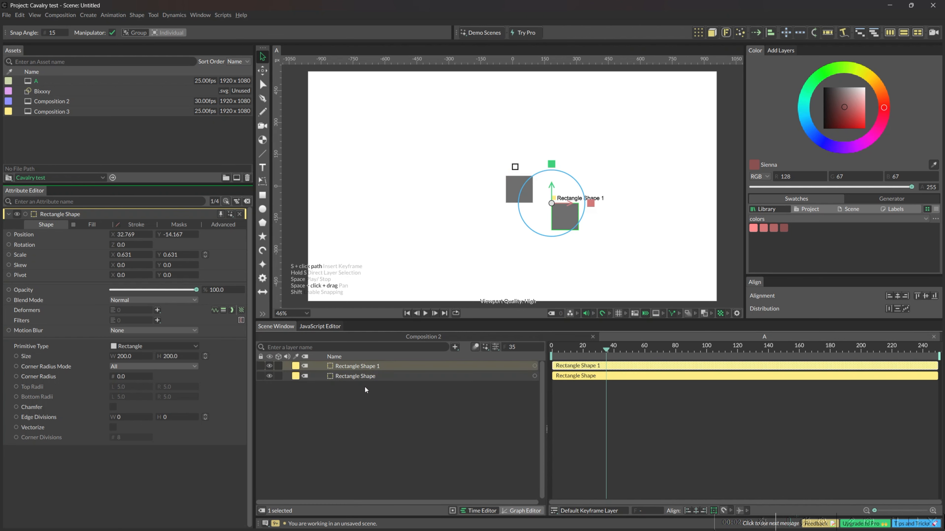
pyautogui.click(364, 377)
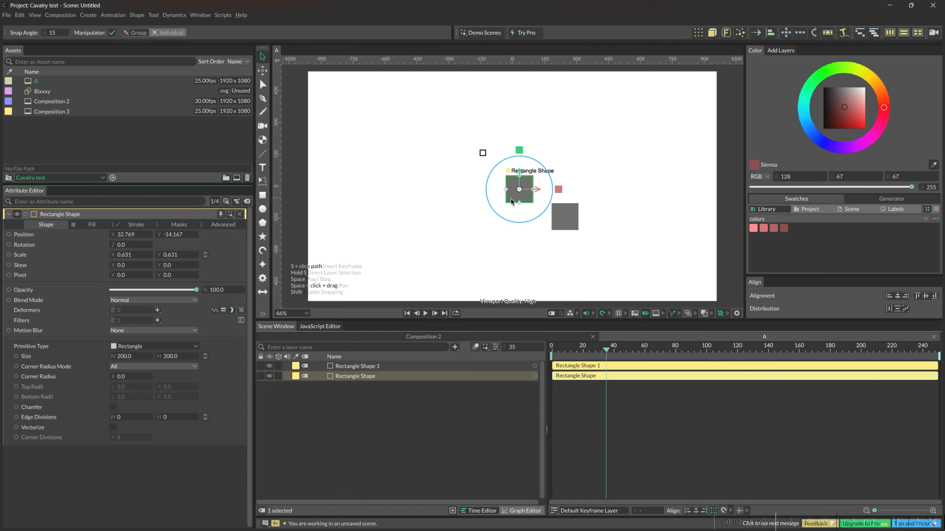
pyautogui.moveTo(511, 199); pyautogui.dragTo(460, 189)
pyautogui.moveTo(560, 224); pyautogui.dragTo(543, 179)
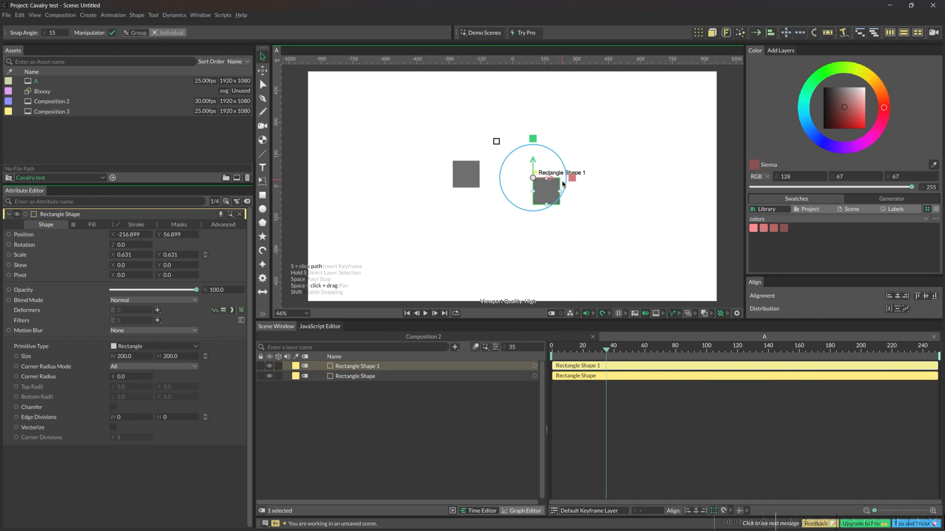
# Step: Stretch Rectangle Shape 1 horizontally to a width of about 888 using its shape handle
pyautogui.moveTo(560, 192); pyautogui.dragTo(627, 191)
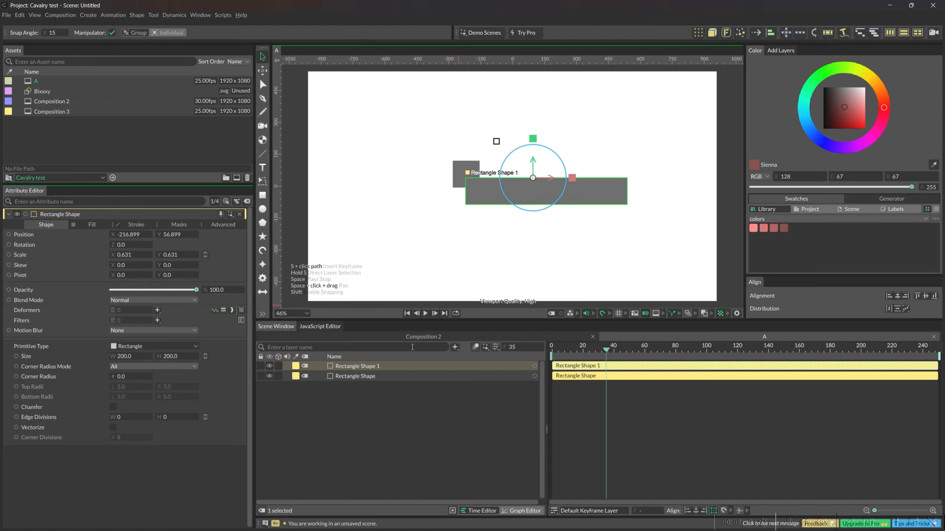
pyautogui.click(396, 366)
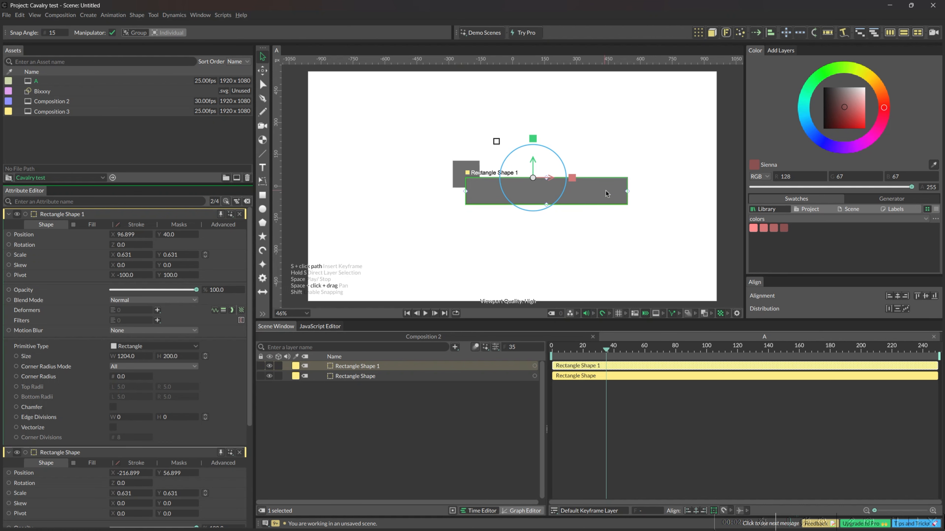
pyautogui.moveTo(631, 192); pyautogui.dragTo(606, 195)
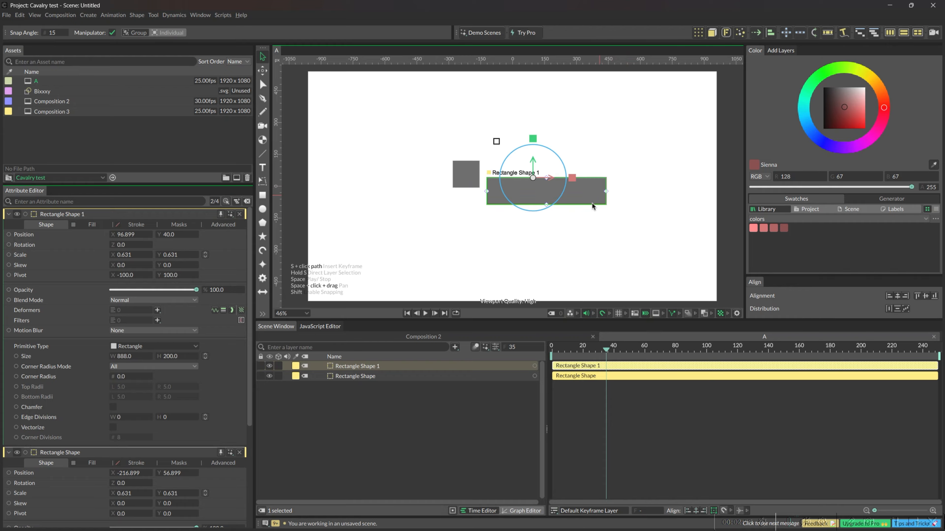
# Step: Add an ellipse, stretch its vertical radius to about 280 and rotate it to about -674 degrees
pyautogui.keyDown('alt'); pyautogui.click(263, 209); pyautogui.keyUp('alt')
pyautogui.moveTo(512, 208); pyautogui.dragTo(509, 248)
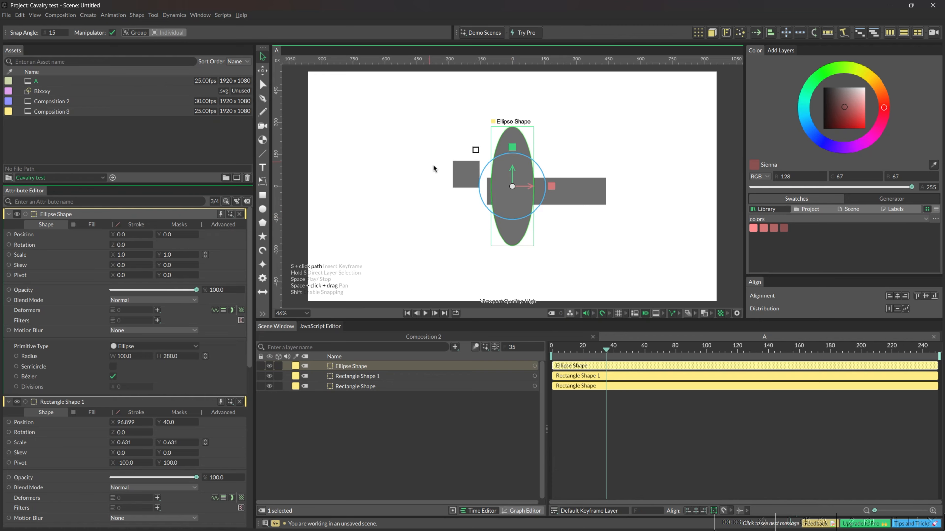
pyautogui.click(461, 183)
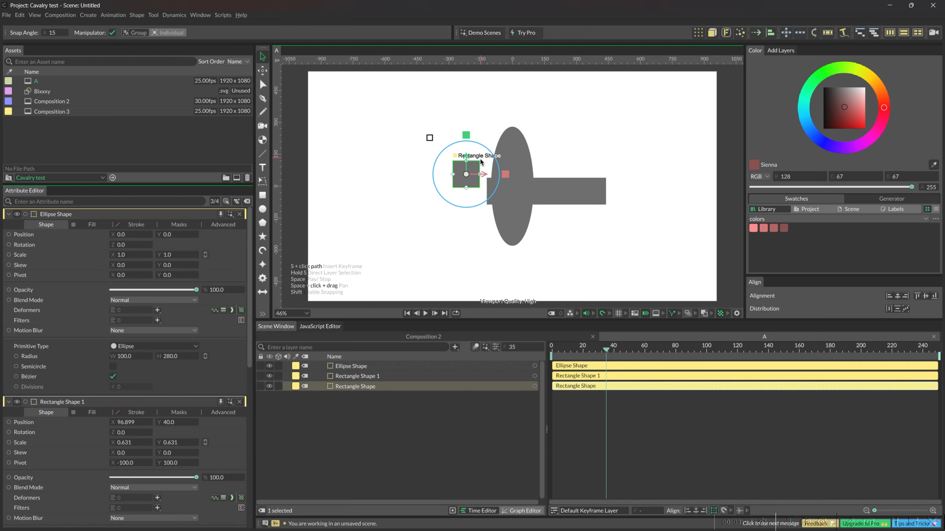
pyautogui.click(483, 162)
pyautogui.click(465, 175)
pyautogui.click(504, 203)
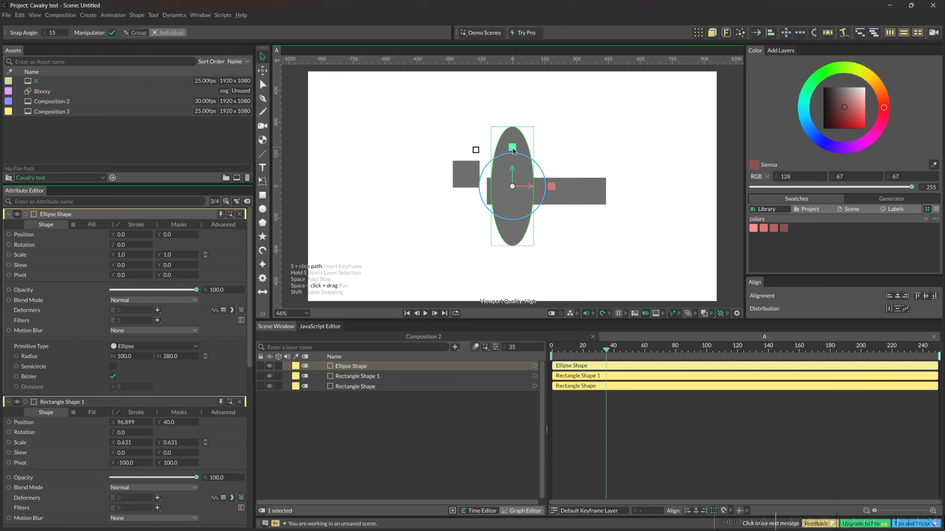
pyautogui.moveTo(529, 157); pyautogui.dragTo(480, 164)
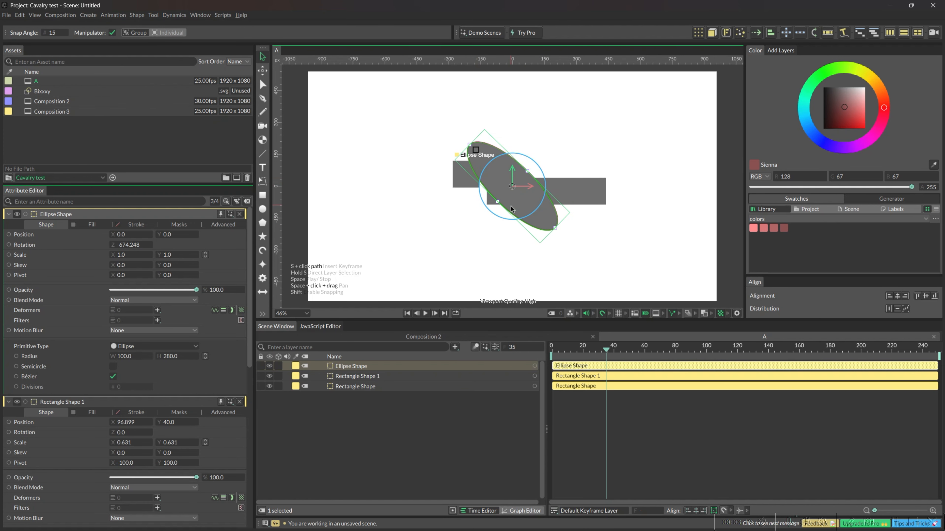
# Step: Delete the ellipse and both rectangles, and add a new default rectangle to the composition
pyautogui.moveTo(615, 258); pyautogui.dragTo(431, 140)
pyautogui.press('Delete')
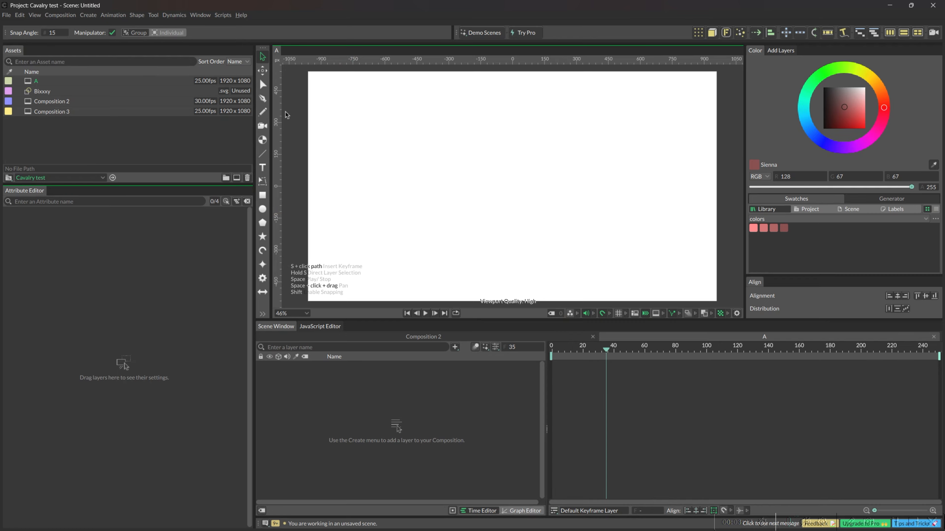
pyautogui.keyDown('alt'); pyautogui.click(262, 195); pyautogui.keyUp('alt')
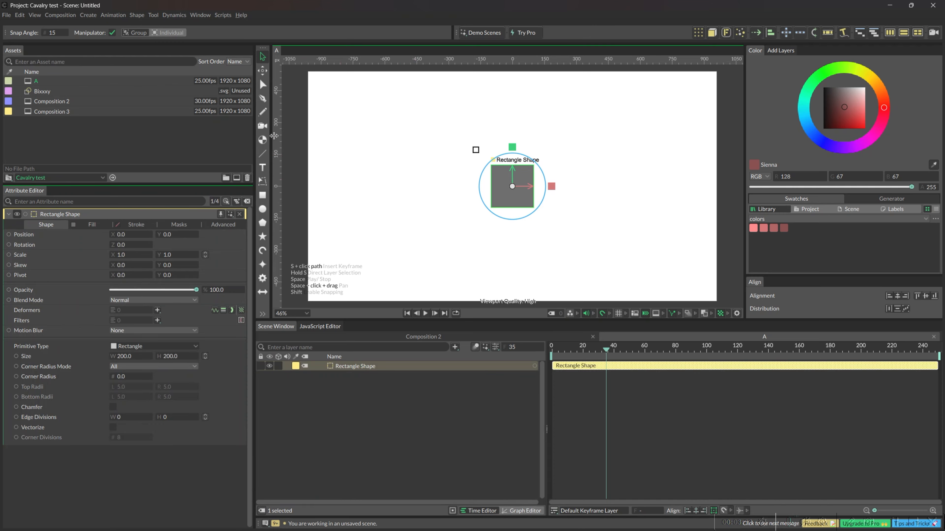
# Step: Move the rectangle's pivot outside the shape to about X 160, Y -160 while the layer stays in place
pyautogui.click(262, 71)
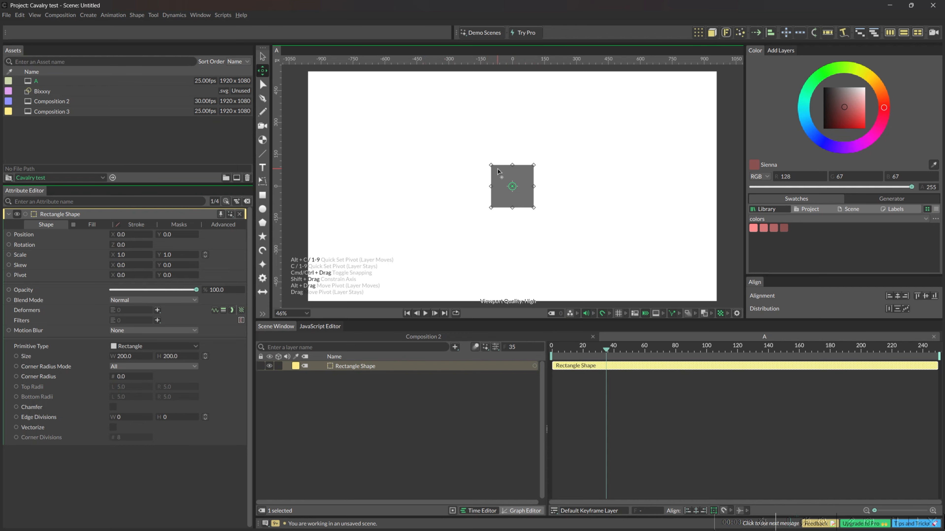
pyautogui.moveTo(515, 172); pyautogui.dragTo(491, 168)
pyautogui.click(489, 186)
pyautogui.moveTo(492, 186); pyautogui.dragTo(546, 220)
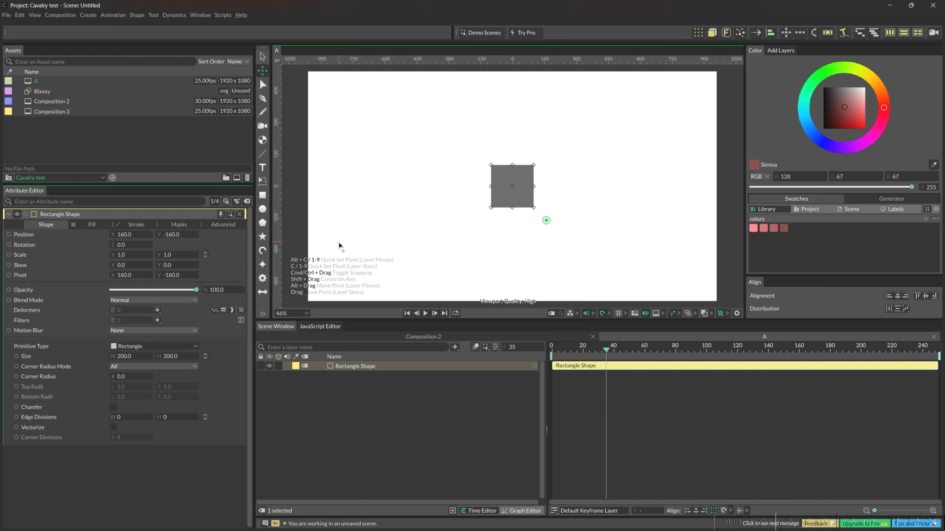
# Step: Rotate the rectangle to 627 degrees around its pivot, scale it to about 0.84 by 0.737 and link the scale axes
pyautogui.moveTo(123, 244)
pyautogui.mouseDown()
pyautogui.moveTo(459, 177)
pyautogui.moveTo(415, 182)
pyautogui.mouseUp()
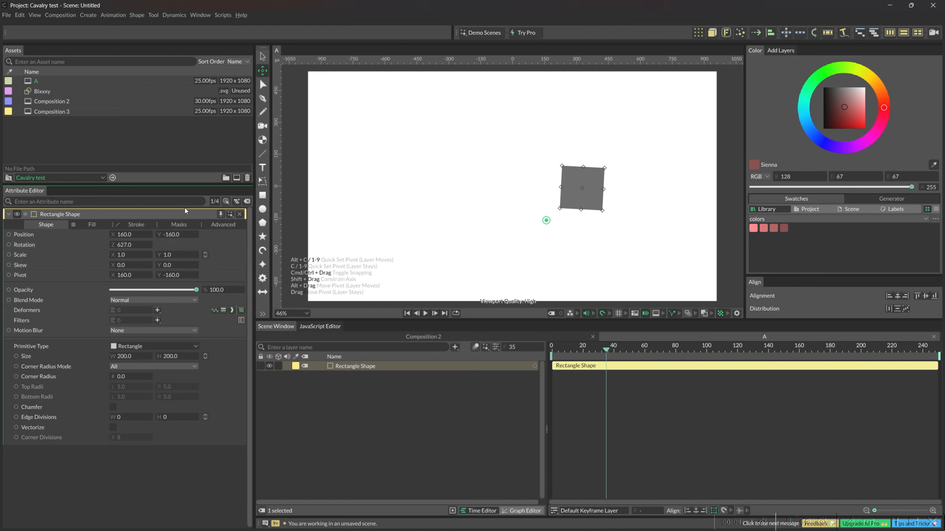
pyautogui.moveTo(119, 257)
pyautogui.mouseDown()
pyautogui.moveTo(90, 260)
pyautogui.moveTo(182, 259)
pyautogui.moveTo(99, 260)
pyautogui.moveTo(141, 258)
pyautogui.moveTo(108, 266)
pyautogui.mouseUp()
pyautogui.click(205, 255)
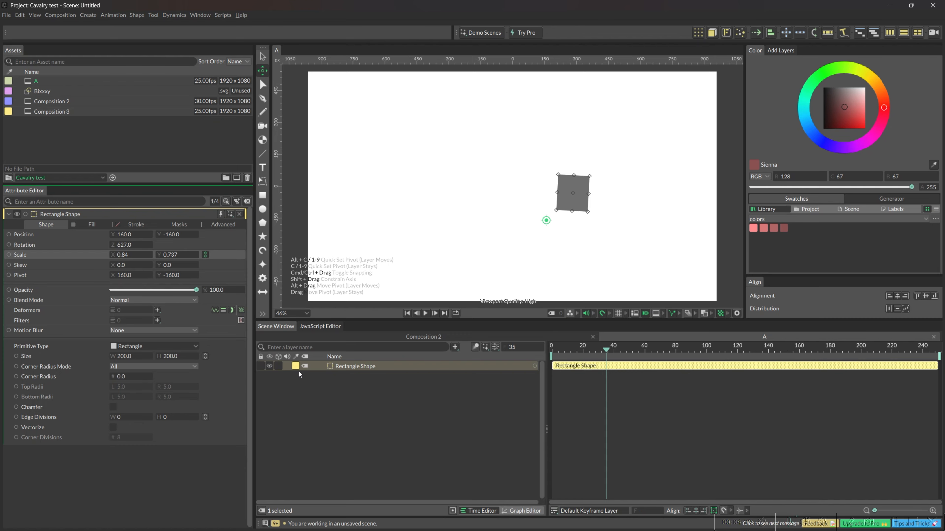
# Step: Set the rectangle's pivot to about X 534, Y 492 to shift the shape away from its pivot point
pyautogui.moveTo(123, 278); pyautogui.dragTo(280, 275)
pyautogui.moveTo(127, 277); pyautogui.dragTo(254, 272)
pyautogui.moveTo(167, 277); pyautogui.dragTo(368, 275)
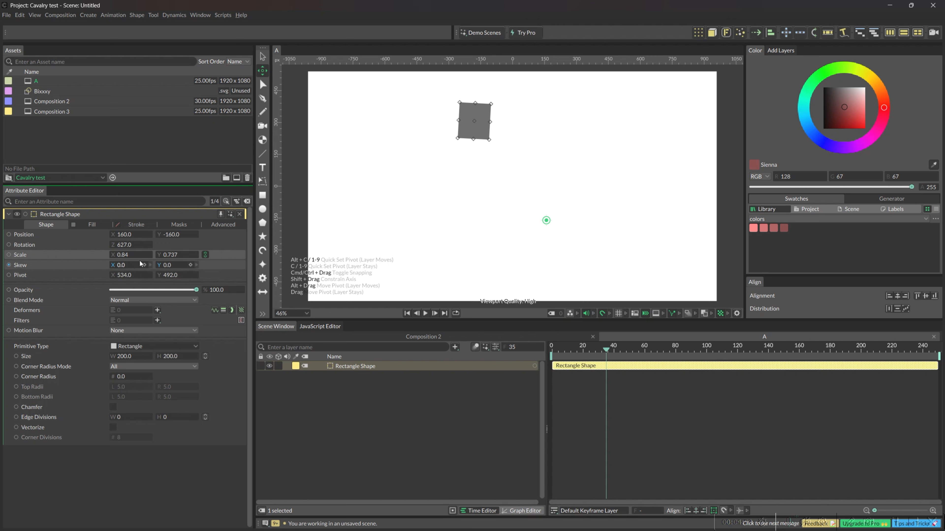
# Step: Bring the rectangle's pivot close to its centre at X 2, Y -19
pyautogui.moveTo(127, 275); pyautogui.dragTo(34, 302)
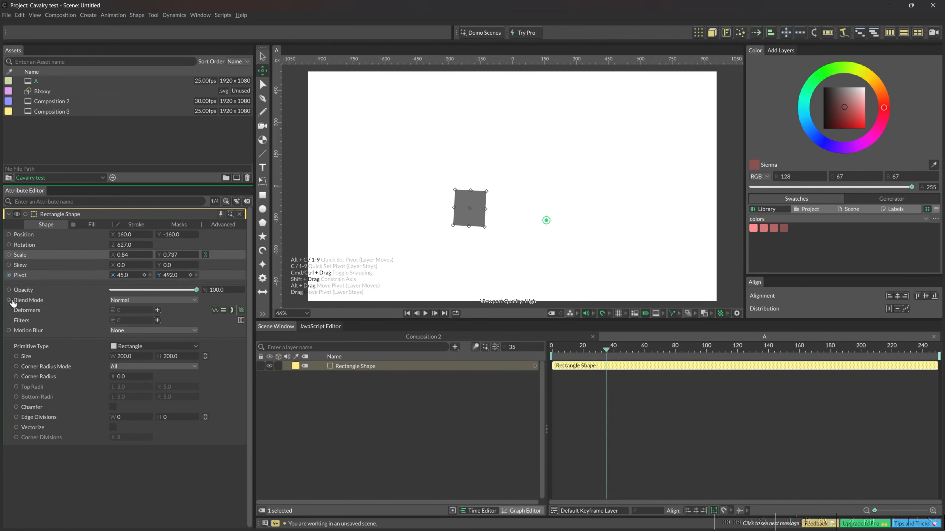
pyautogui.moveTo(174, 279); pyautogui.dragTo(12, 288)
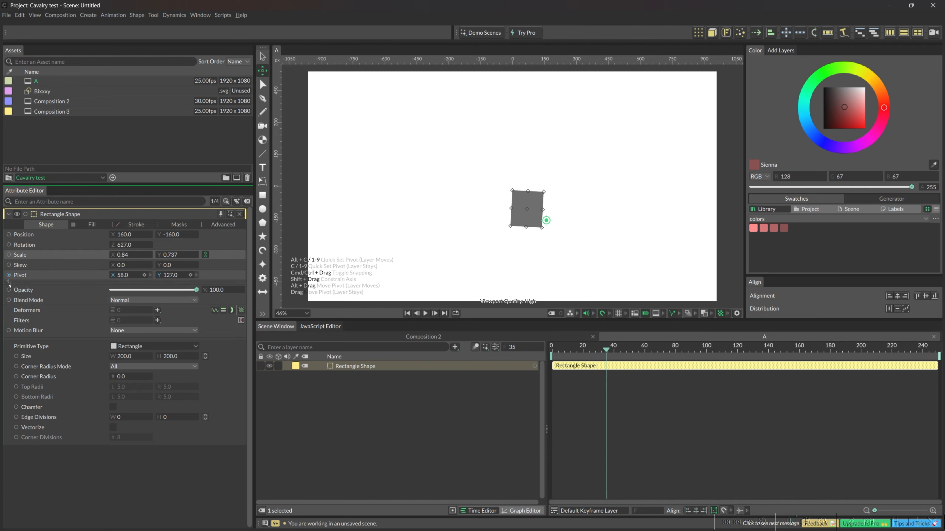
pyautogui.moveTo(174, 277); pyautogui.dragTo(99, 289)
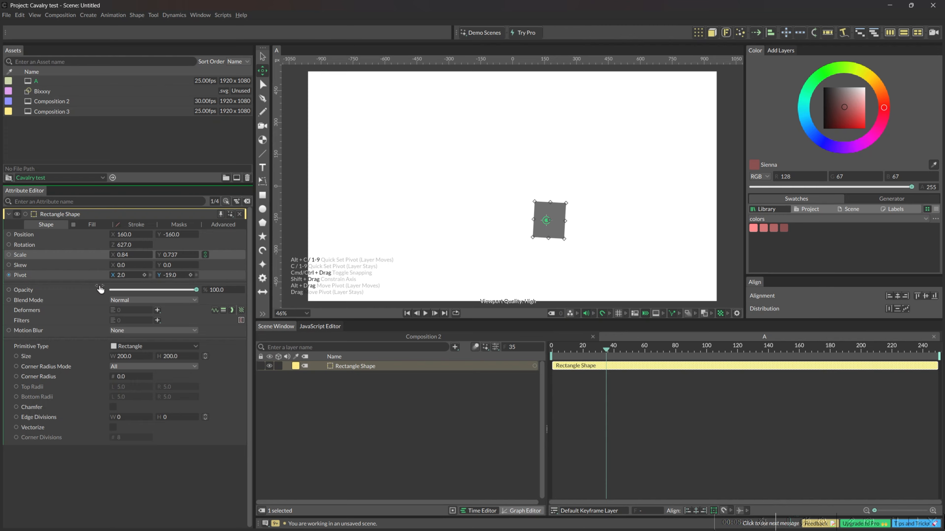
# Step: Scale the rectangle proportionally to 1.22 by 1.07 and reselect its layer
pyautogui.click(344, 391)
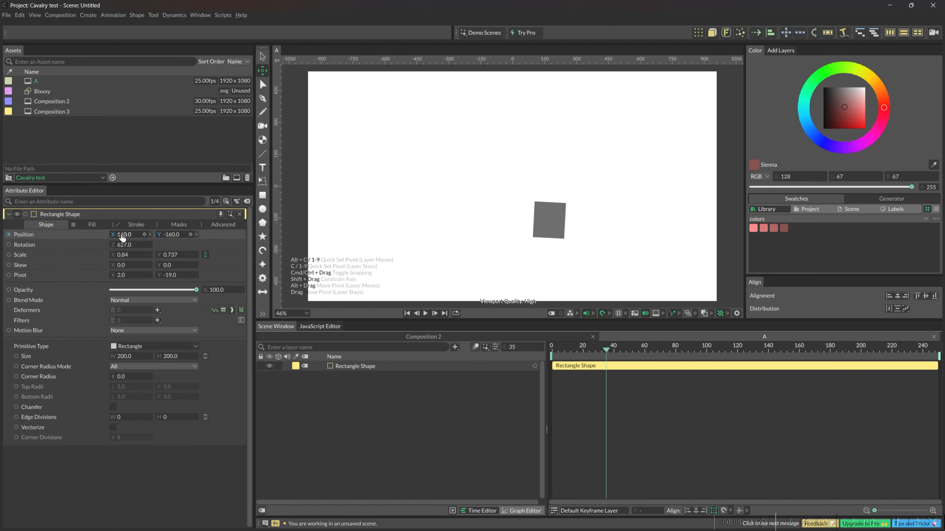
pyautogui.moveTo(127, 256); pyautogui.dragTo(146, 255)
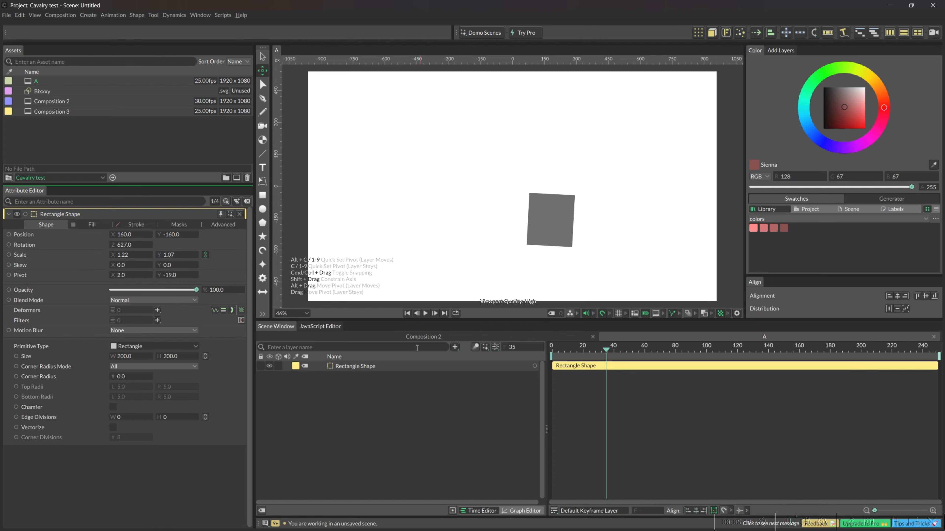
pyautogui.click(396, 367)
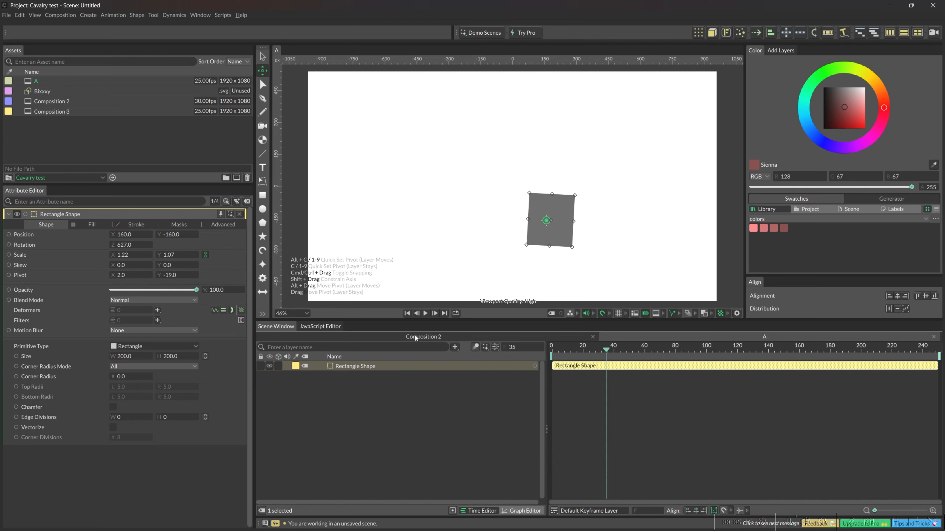
# Step: Replace the rectangle with a new centred 200 by 200 rectangle coloured Light Coral
pyautogui.press('Delete')
pyautogui.press('space')
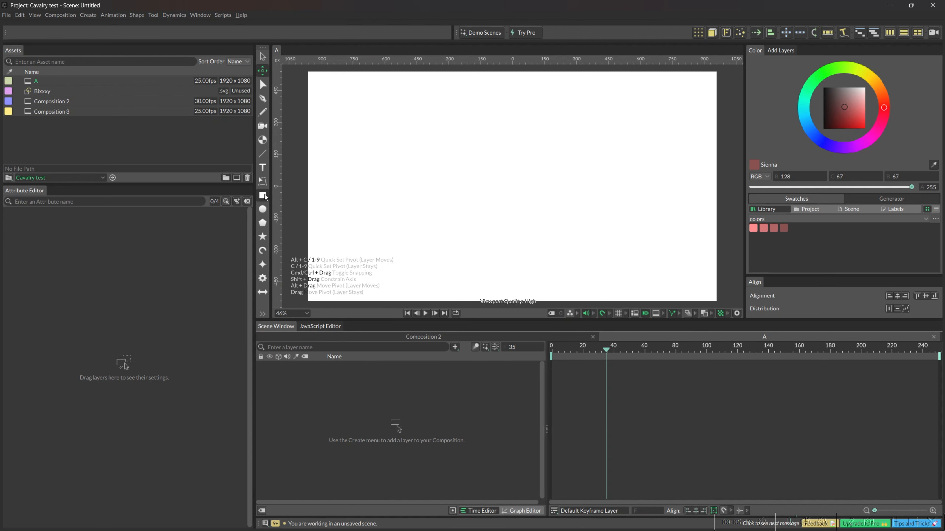
pyautogui.click(262, 196)
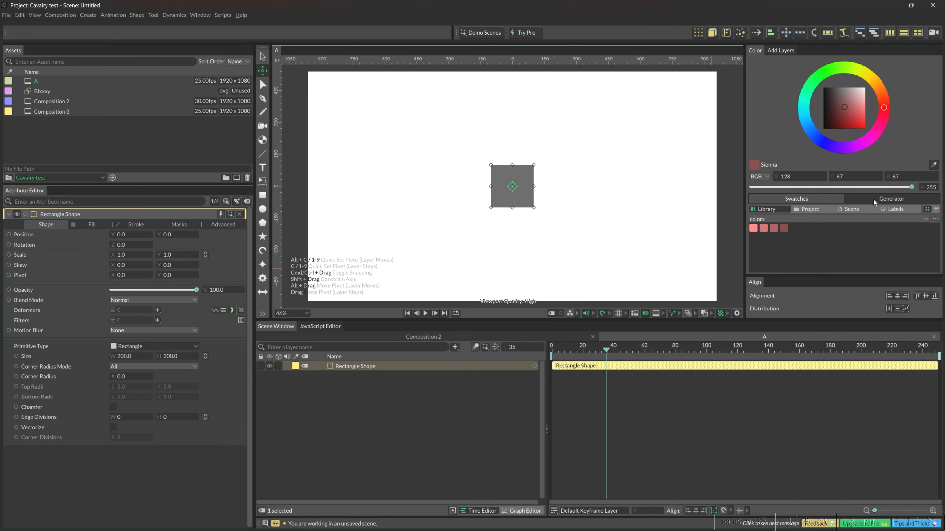
pyautogui.click(754, 228)
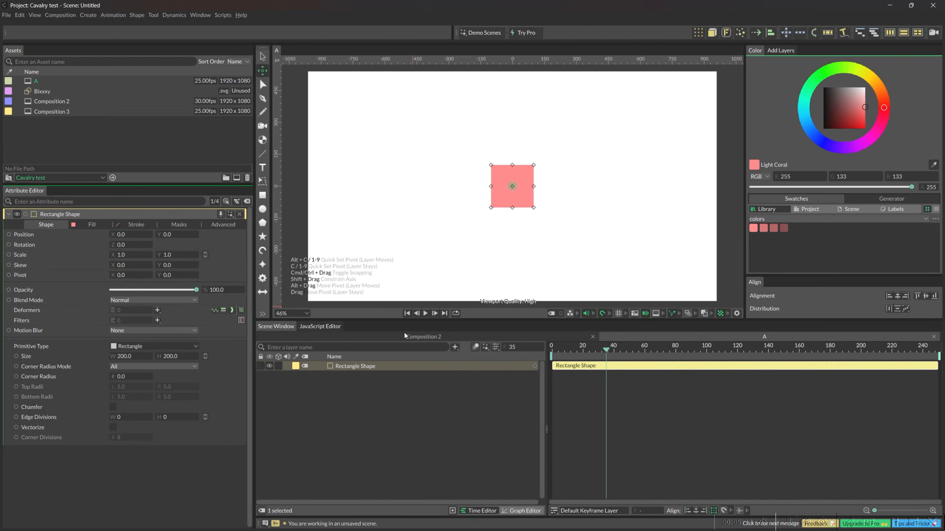
pyautogui.press('v')
pyautogui.click(423, 380)
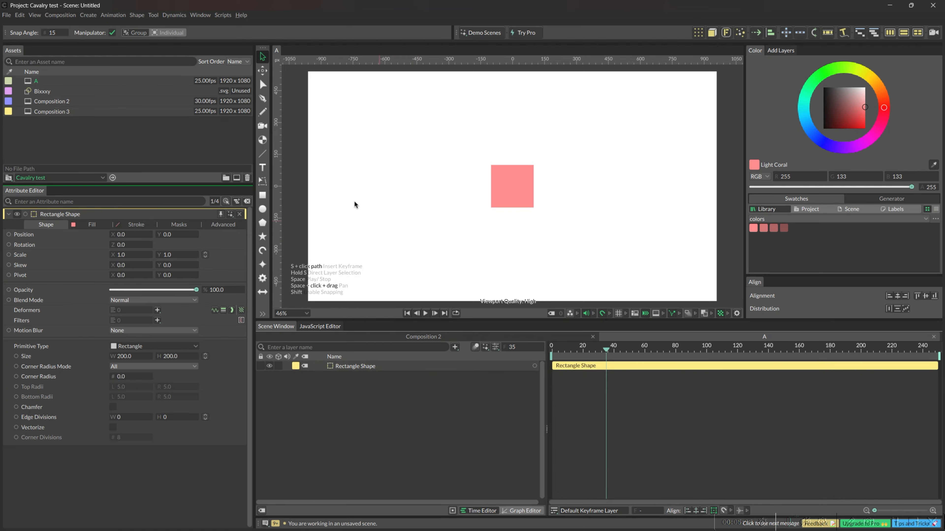
pyautogui.click(504, 192)
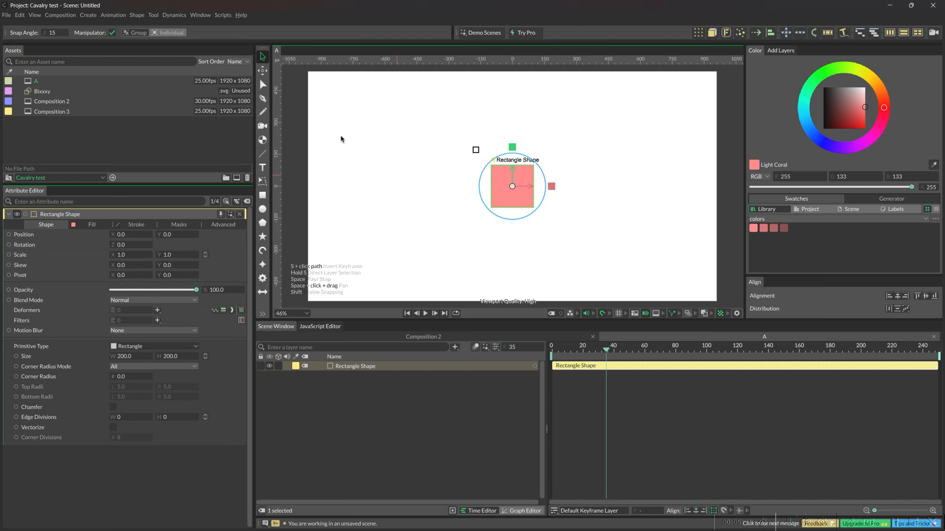
# Step: Make the coral rectangle editable and pull its lower-left corner point inward
pyautogui.click(263, 85)
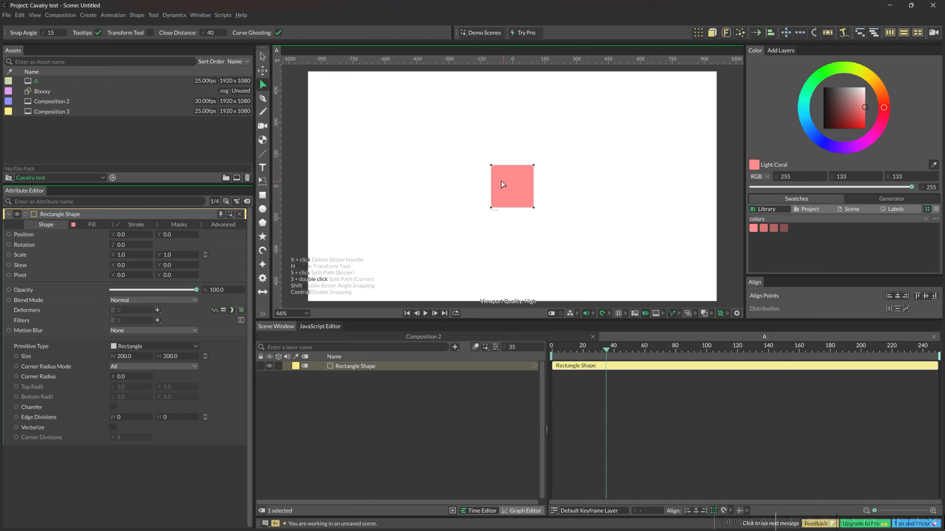
pyautogui.click(492, 168)
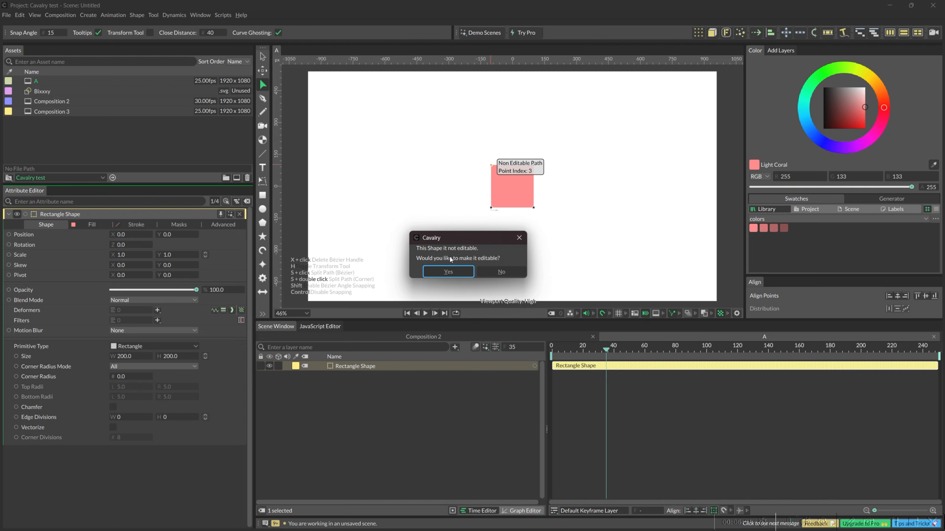
pyautogui.click(453, 272)
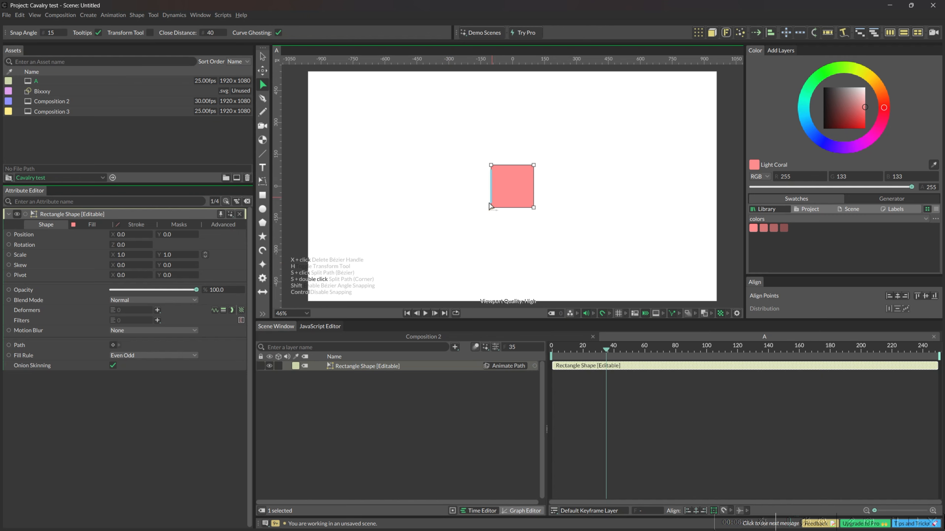
pyautogui.moveTo(491, 208)
pyautogui.mouseDown()
pyautogui.moveTo(516, 186)
pyautogui.moveTo(504, 196)
pyautogui.mouseUp()
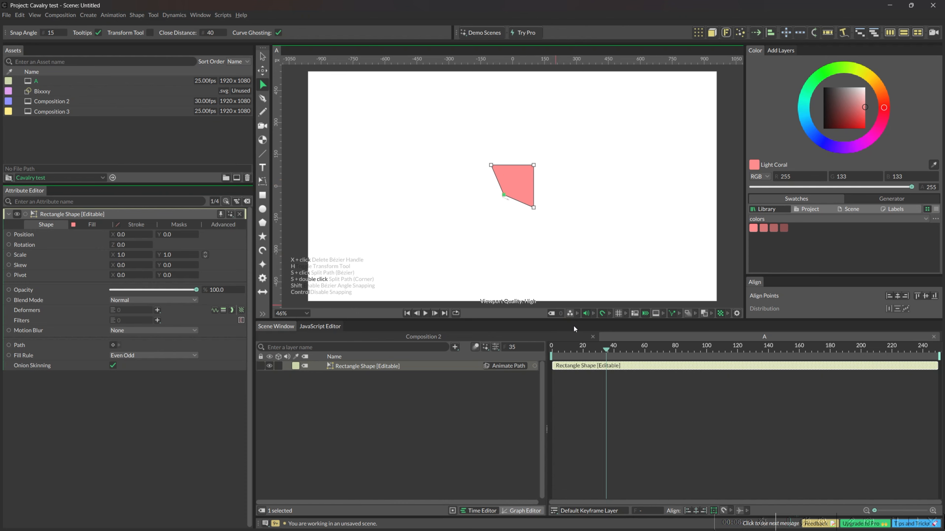
# Step: Animate the path from frame 0, moving the upper-right point inward near frame 5 and the lower-right point far up and outward at frame 12
pyautogui.moveTo(601, 354); pyautogui.dragTo(544, 360)
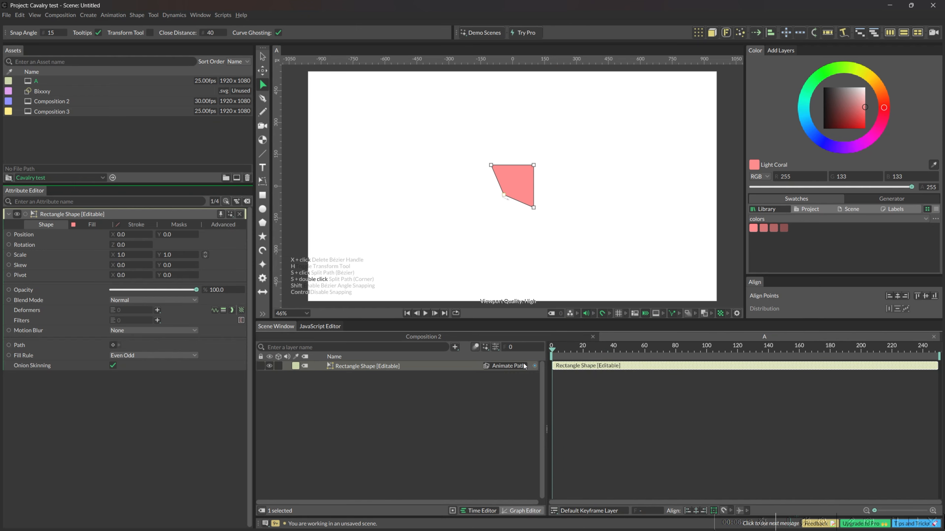
pyautogui.click(505, 366)
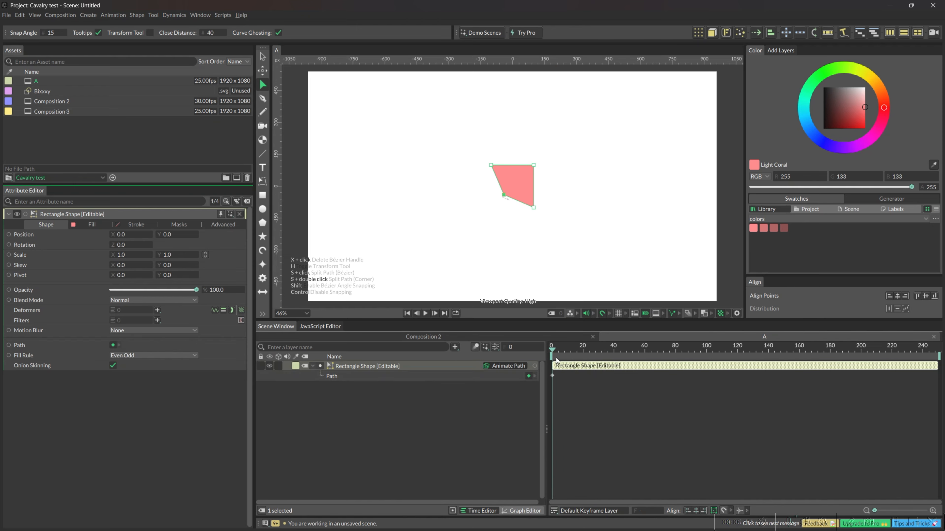
pyautogui.moveTo(553, 349); pyautogui.dragTo(559, 348)
pyautogui.moveTo(534, 166); pyautogui.dragTo(510, 186)
pyautogui.moveTo(560, 349); pyautogui.dragTo(571, 348)
pyautogui.moveTo(533, 207); pyautogui.dragTo(627, 112)
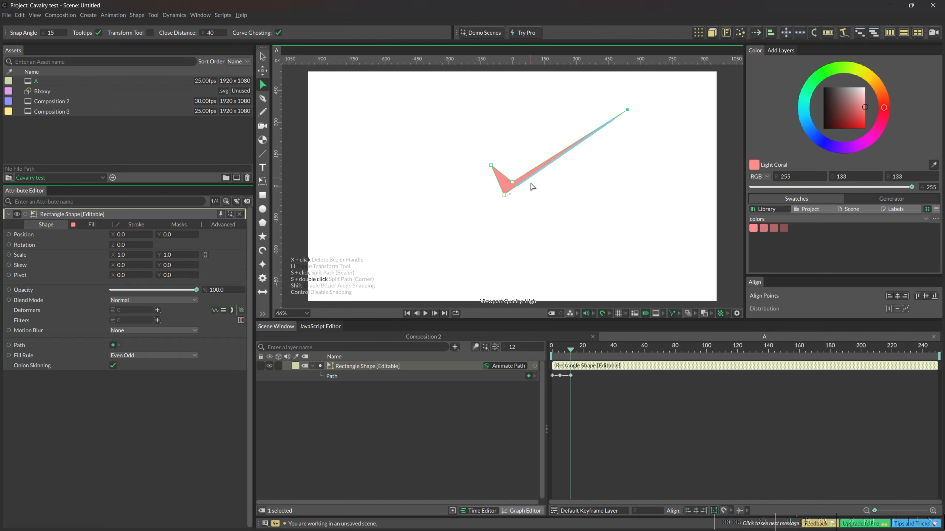
# Step: Keyframe the upper-left and inner points slightly inward at frame 21, and pull the far tip back toward the shape at frame 25
pyautogui.moveTo(573, 348); pyautogui.dragTo(584, 349)
pyautogui.moveTo(491, 165); pyautogui.dragTo(500, 178)
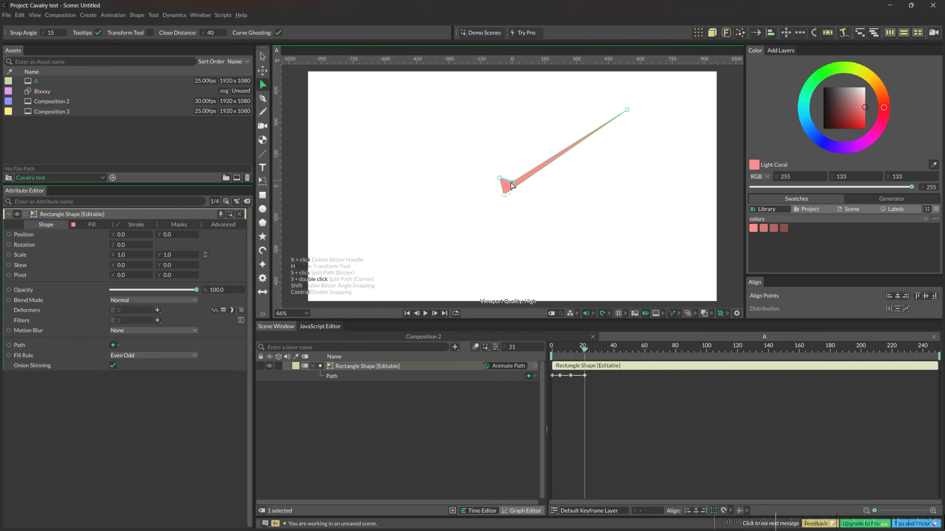
pyautogui.click(587, 349)
pyautogui.click(591, 351)
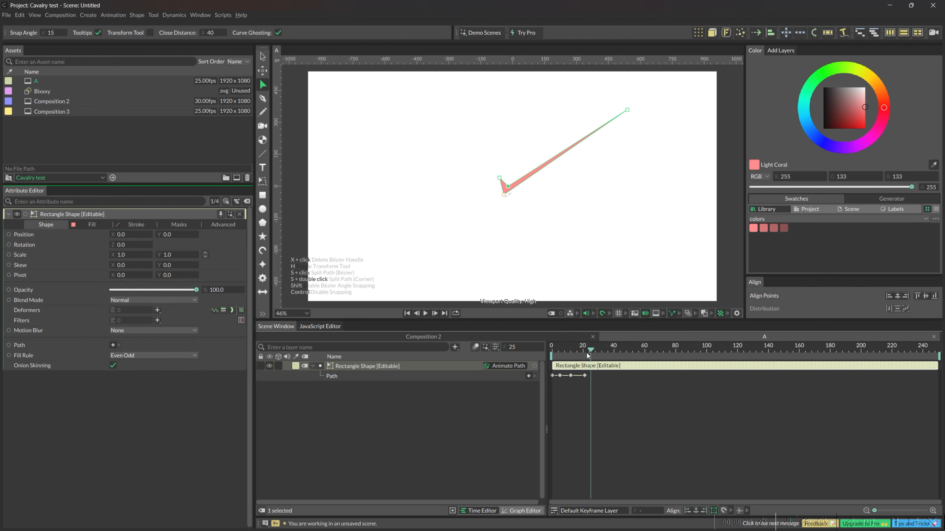
pyautogui.click(628, 111)
pyautogui.moveTo(620, 119); pyautogui.dragTo(569, 158)
# Step: End the playback range at frame 25 and preview the path animation
pyautogui.press('n')
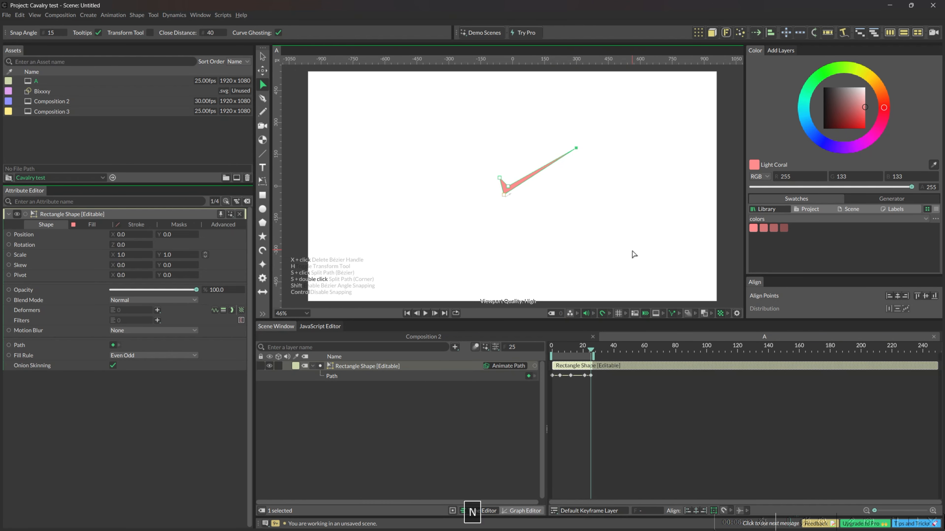
pyautogui.press('space')
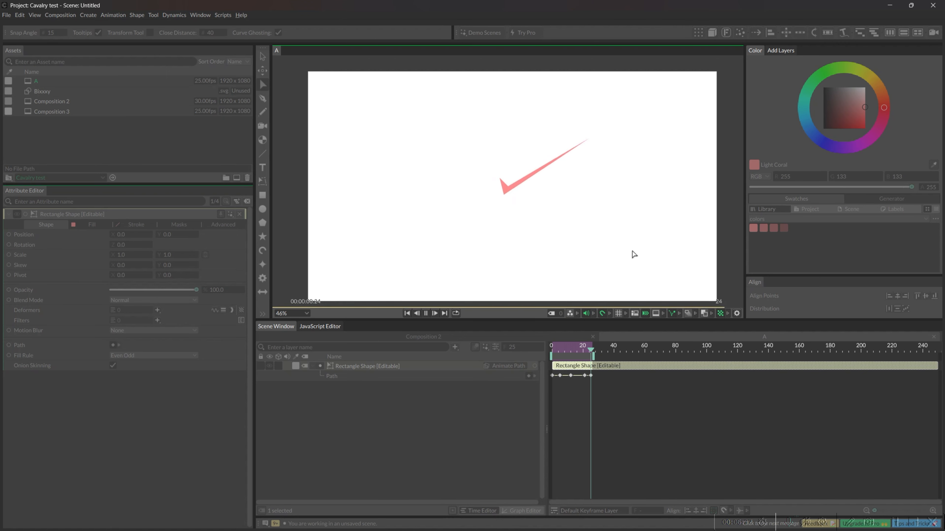
pyautogui.press('space')
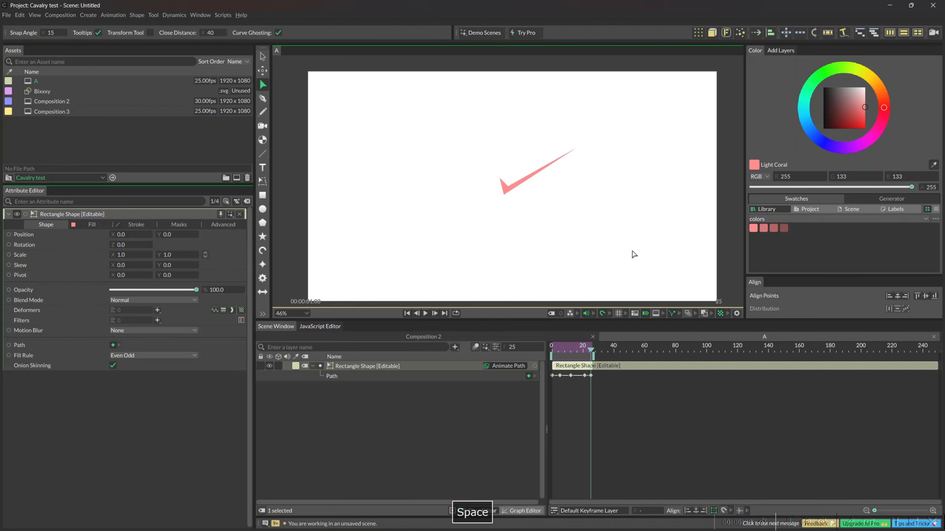
pyautogui.press('Escape')
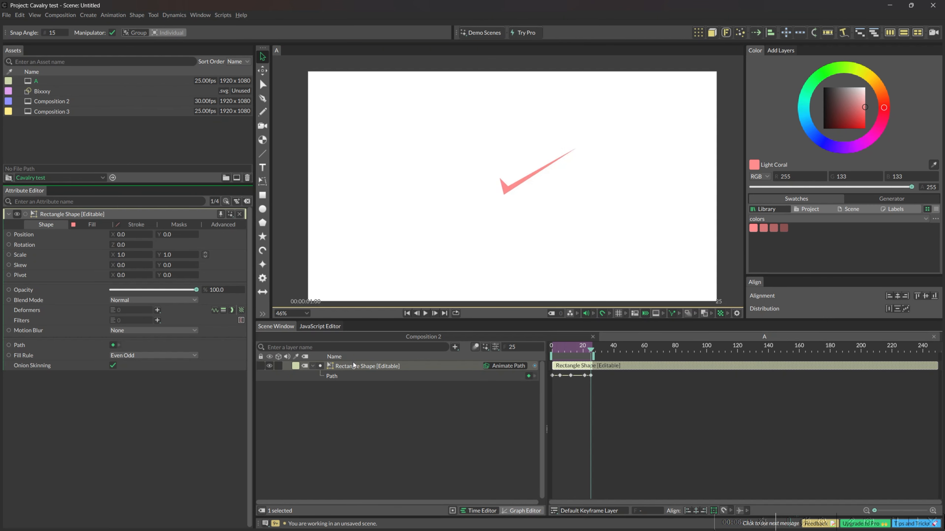
# Step: Delete the animated editable shape and add a new basic rectangle at the composition's centre
pyautogui.press('Delete')
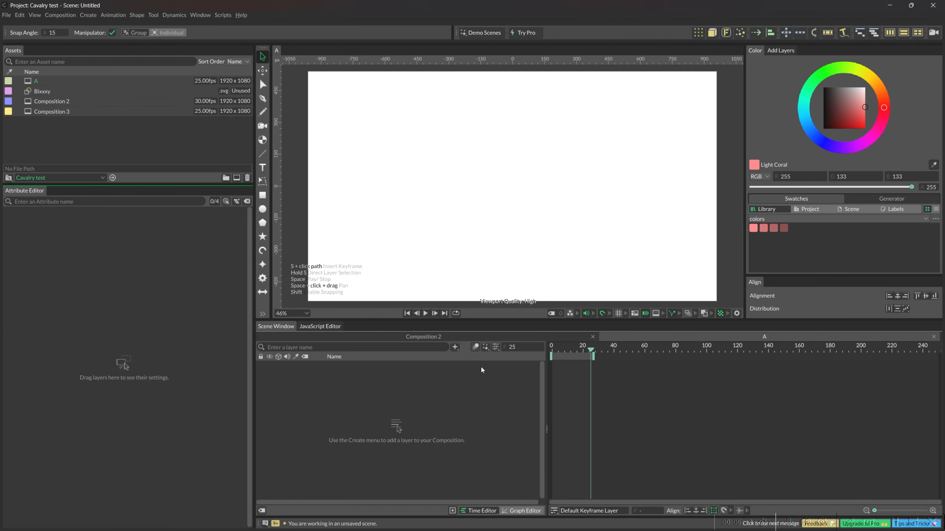
pyautogui.keyDown('alt'); pyautogui.click(263, 194); pyautogui.keyUp('alt')
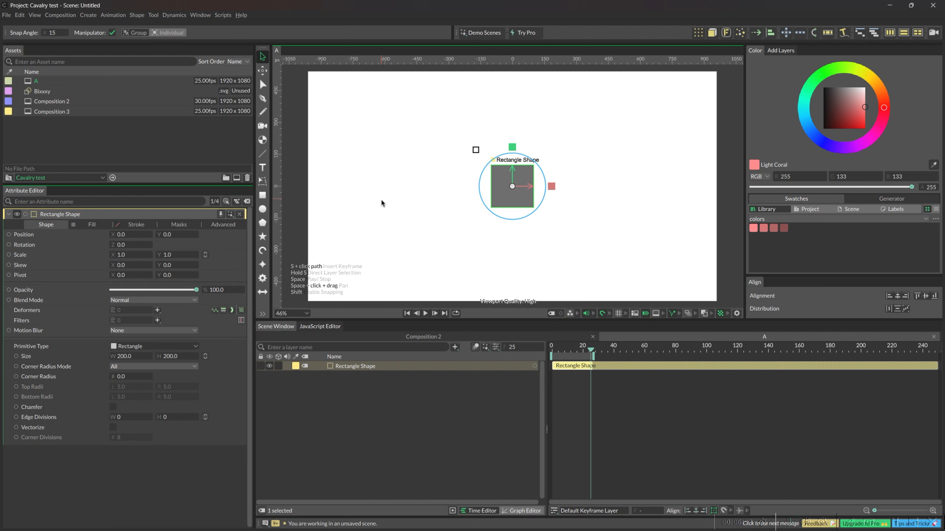
# Step: Convert the new rectangle to an editable shape for point editing, and undo the conversion
pyautogui.hotkey('ctrl', 'e')
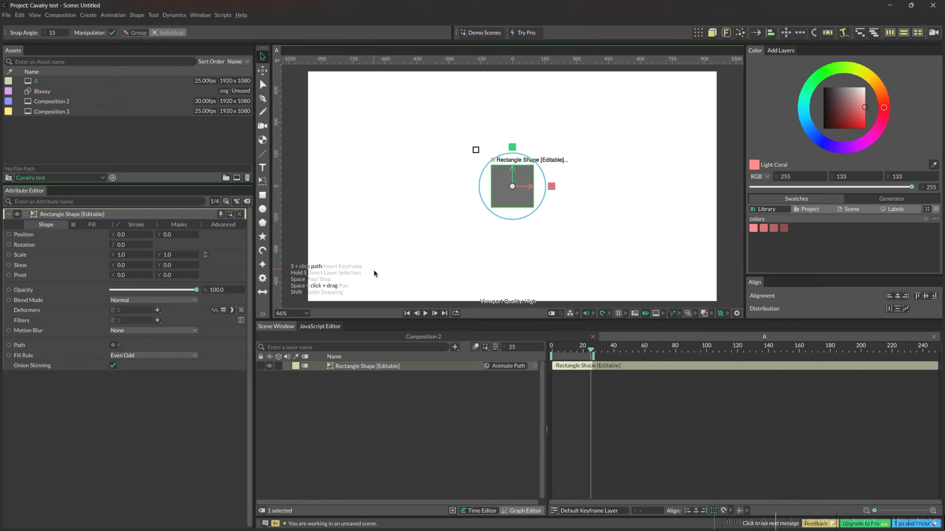
pyautogui.hotkey('ctrl', 'z')
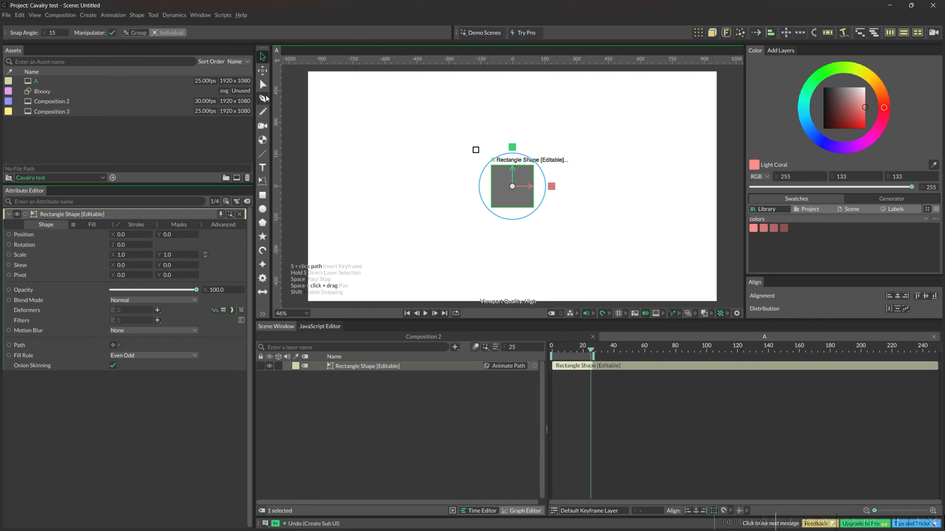
pyautogui.click(262, 85)
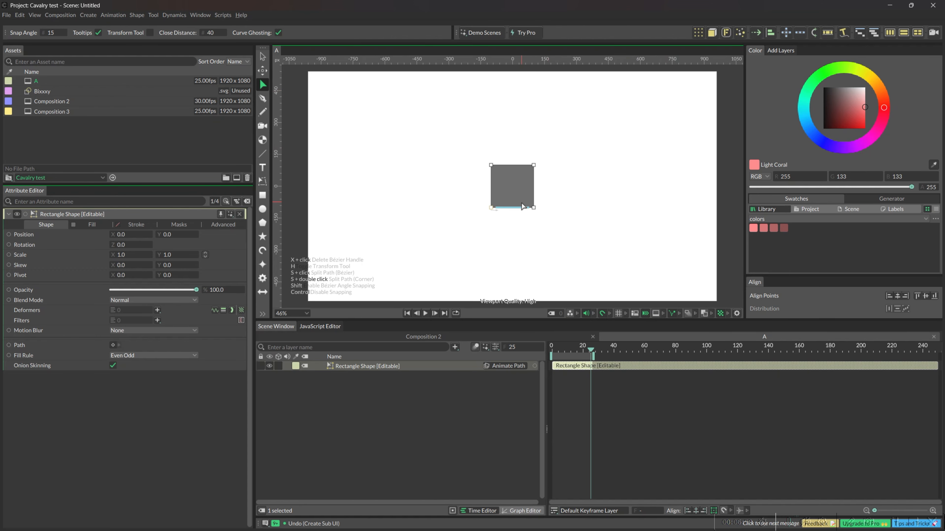
pyautogui.hotkey('ctrl', 'z')
pyautogui.hotkey('ctrl', 'z')
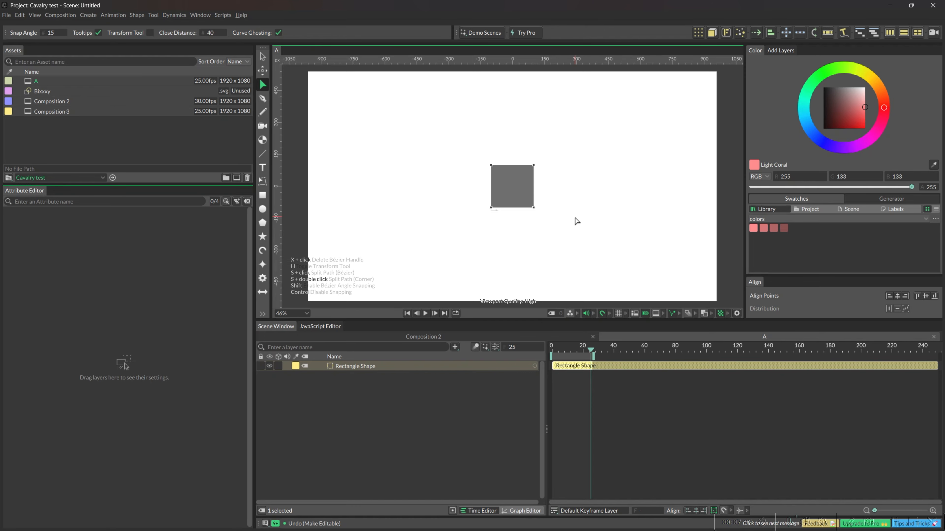
# Step: Try making the rectangle editable and nudging its upper-left corner point, and undo both changes
pyautogui.hotkey('ctrl', 'e')
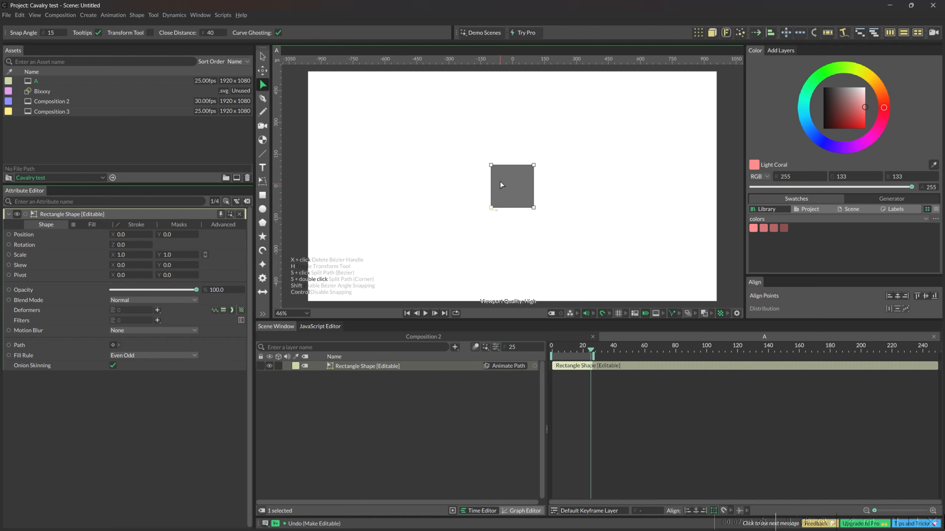
pyautogui.moveTo(491, 165); pyautogui.dragTo(490, 169)
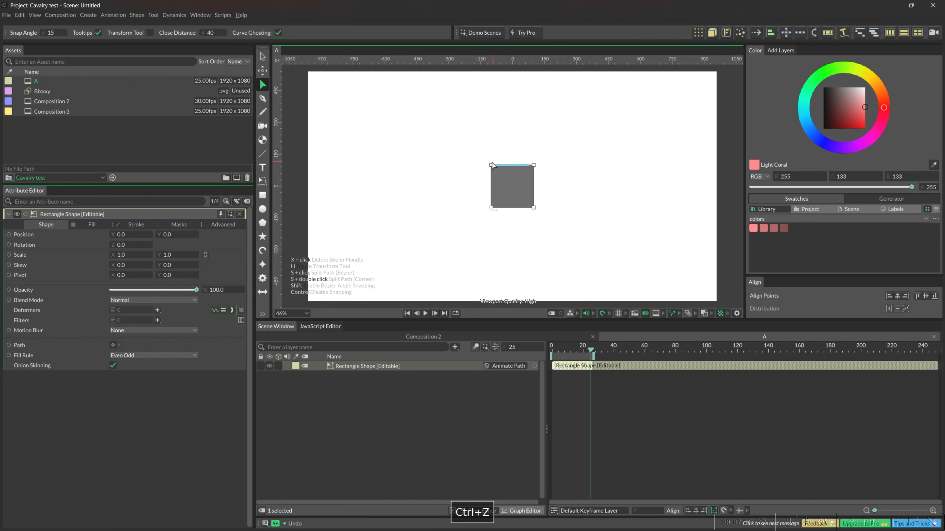
pyautogui.hotkey('ctrl', 'z')
pyautogui.hotkey('ctrl', 'z')
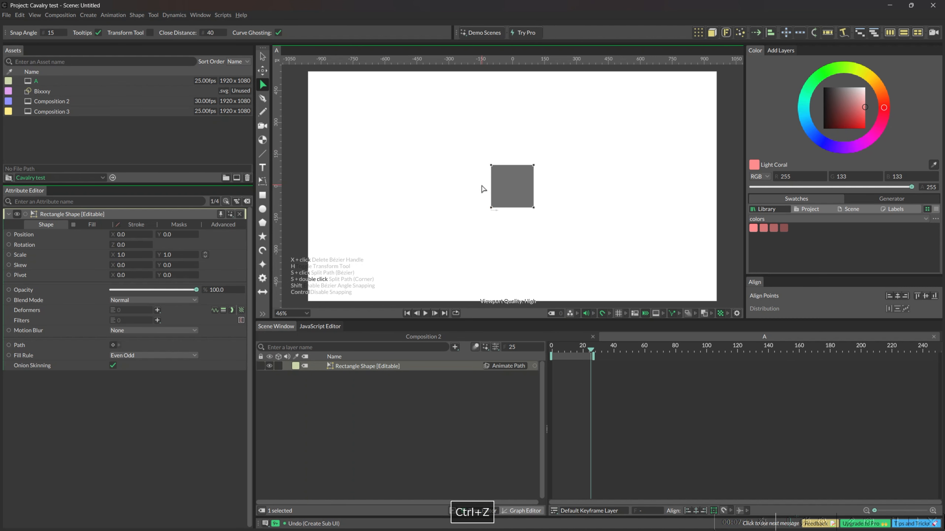
# Step: Create an editable copy of the rectangle, undo it, and deselect the original
pyautogui.click(139, 15)
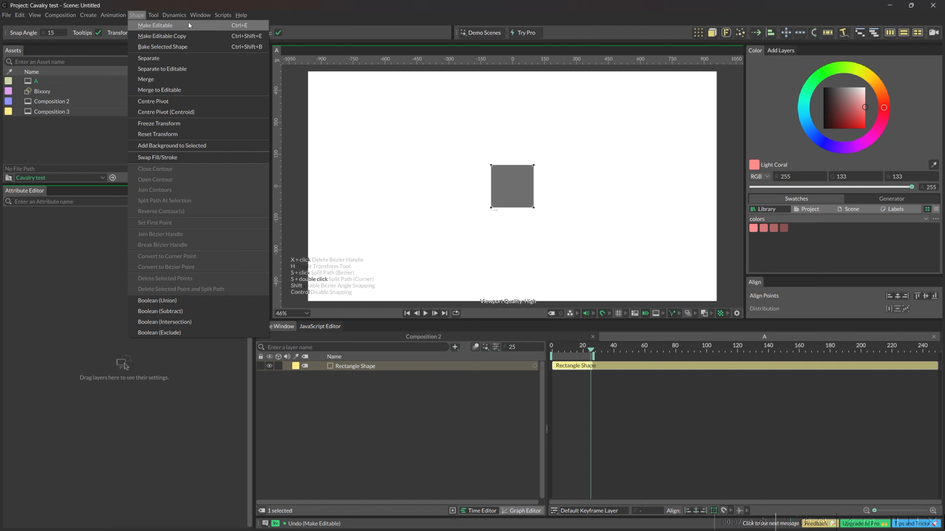
pyautogui.click(167, 38)
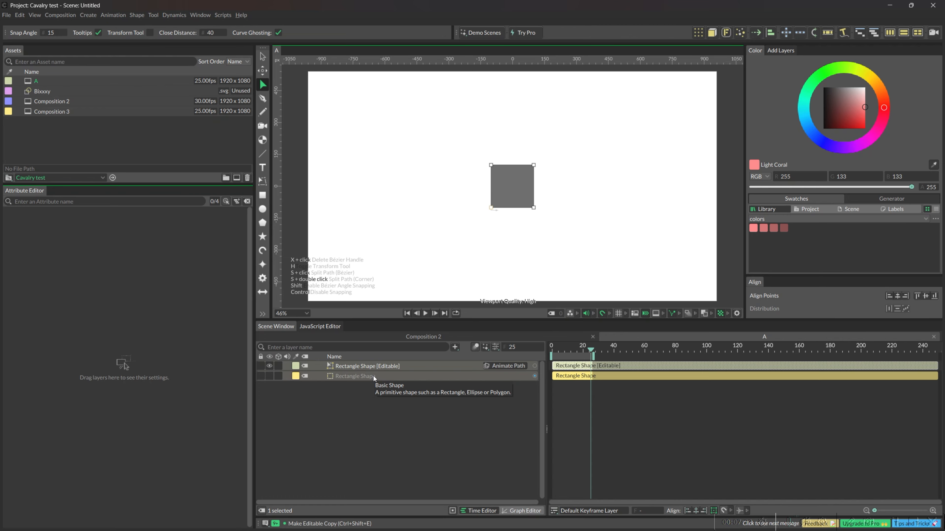
pyautogui.hotkey('ctrl', 'z')
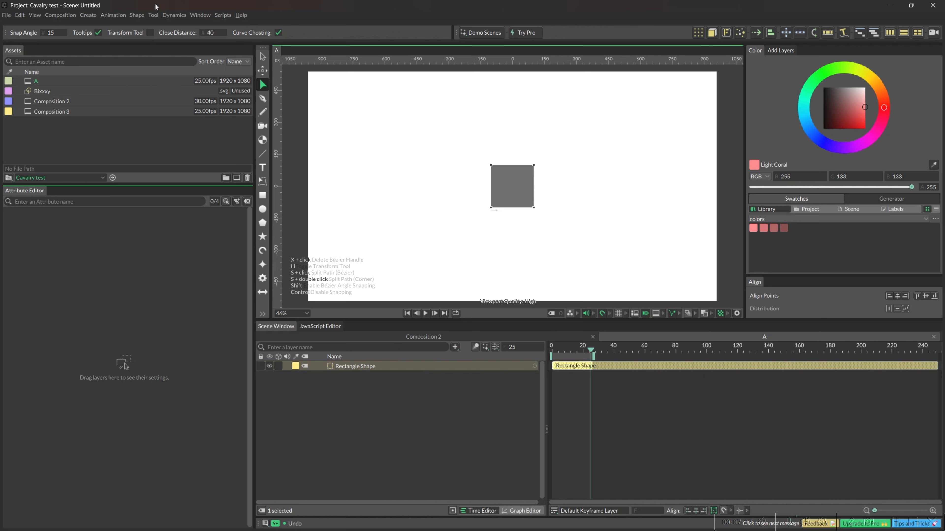
pyautogui.click(139, 16)
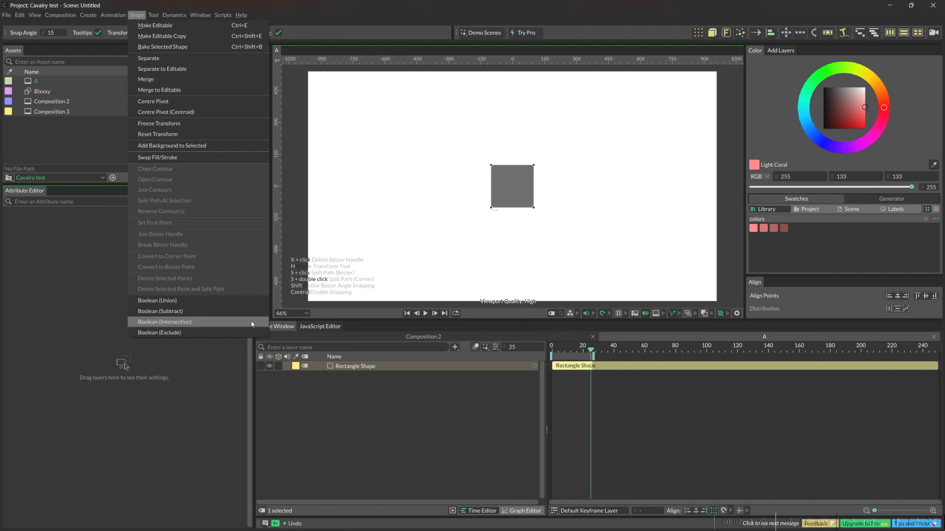
pyautogui.click(367, 413)
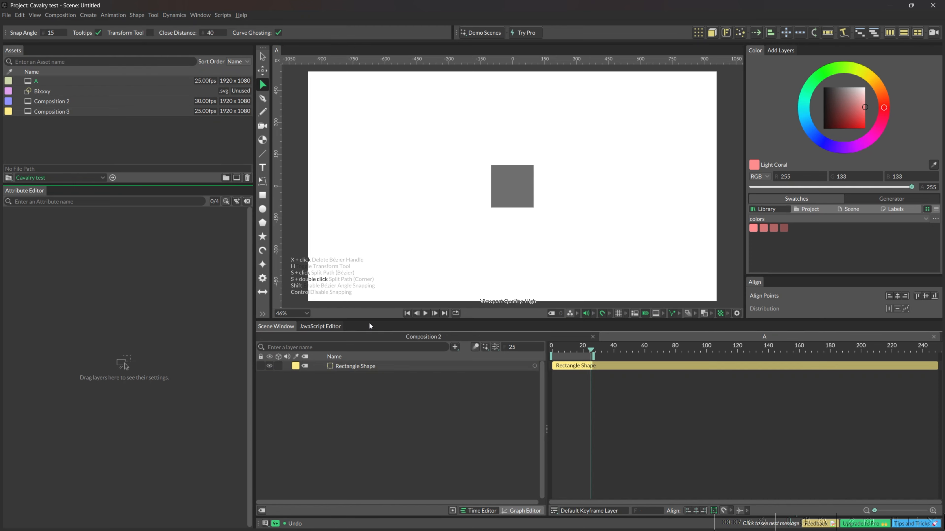
# Step: Delete the remaining rectangle and activate the Pen tool
pyautogui.click(498, 204)
pyautogui.press('Delete')
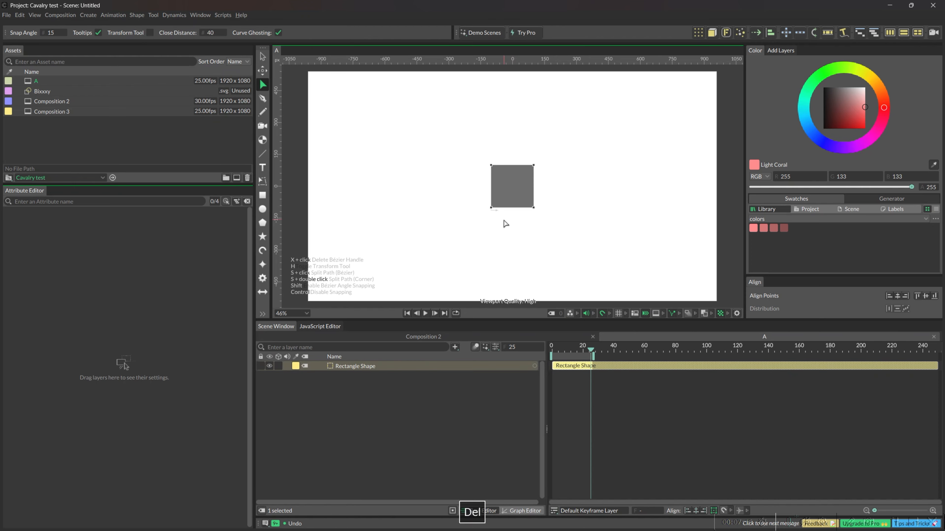
pyautogui.press('Delete')
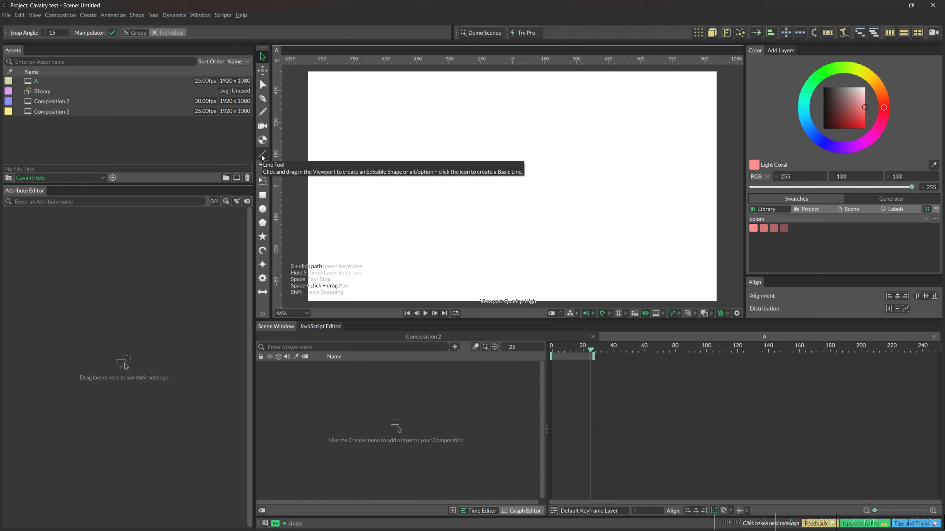
pyautogui.click(263, 98)
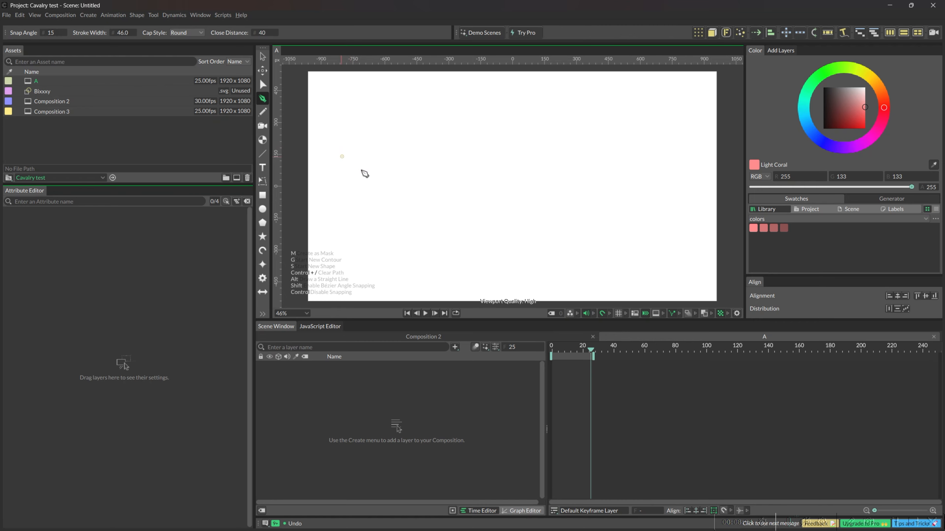
# Step: Draw a six-point open zigzag path with the Pen tool in the upper-left part of the canvas
pyautogui.click(325, 160)
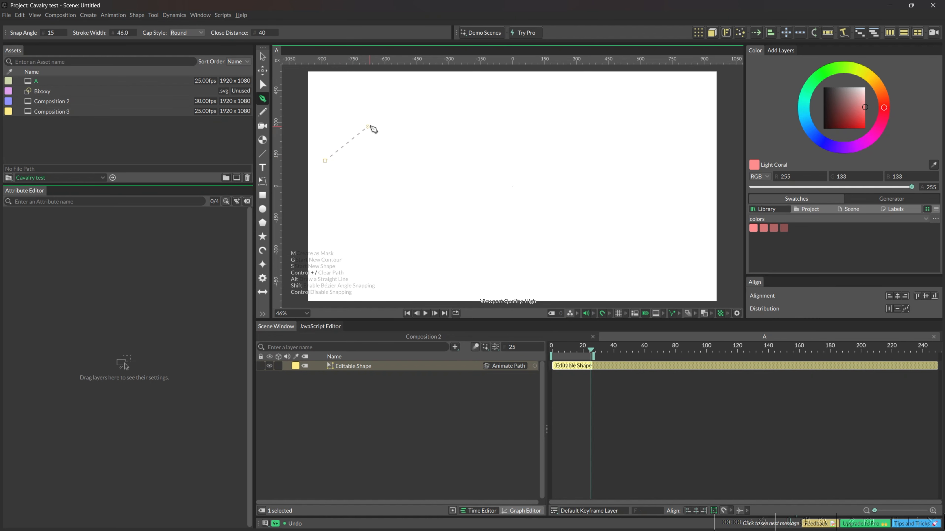
pyautogui.click(384, 105)
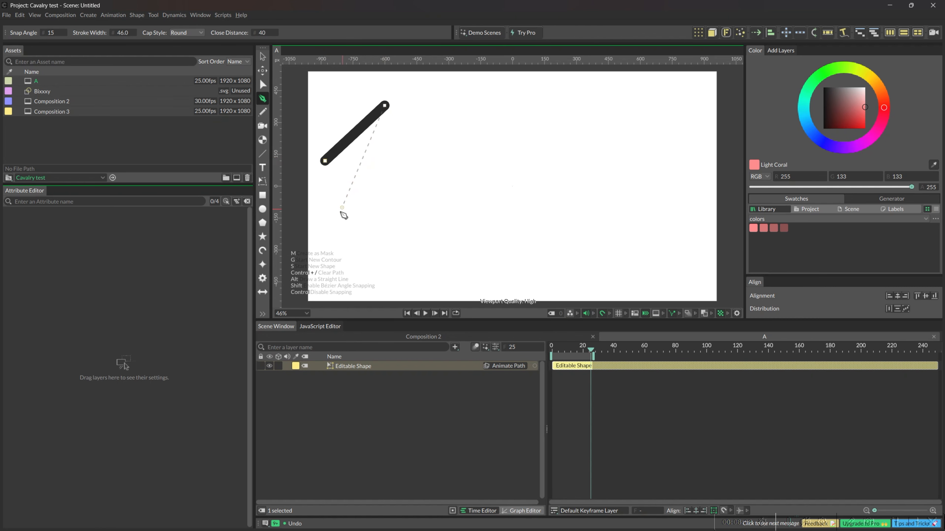
pyautogui.click(346, 191)
pyautogui.click(456, 101)
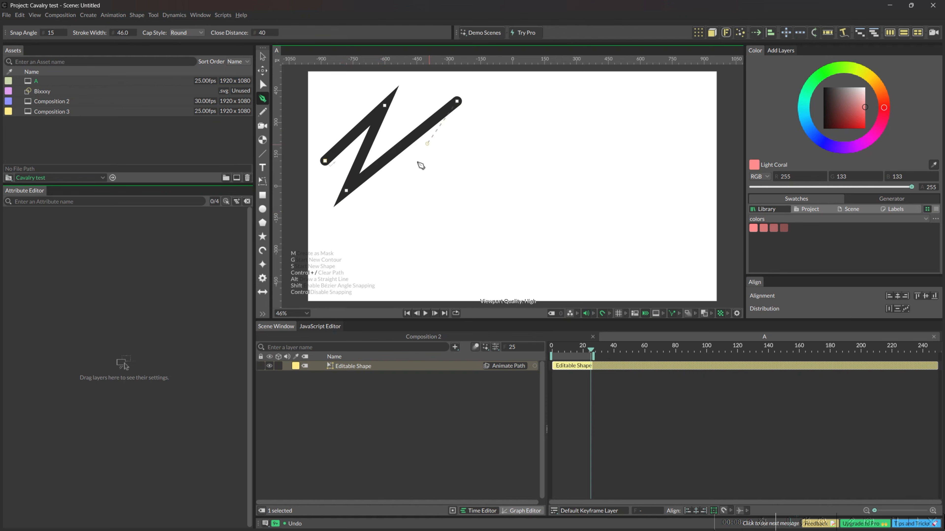
pyautogui.click(380, 220)
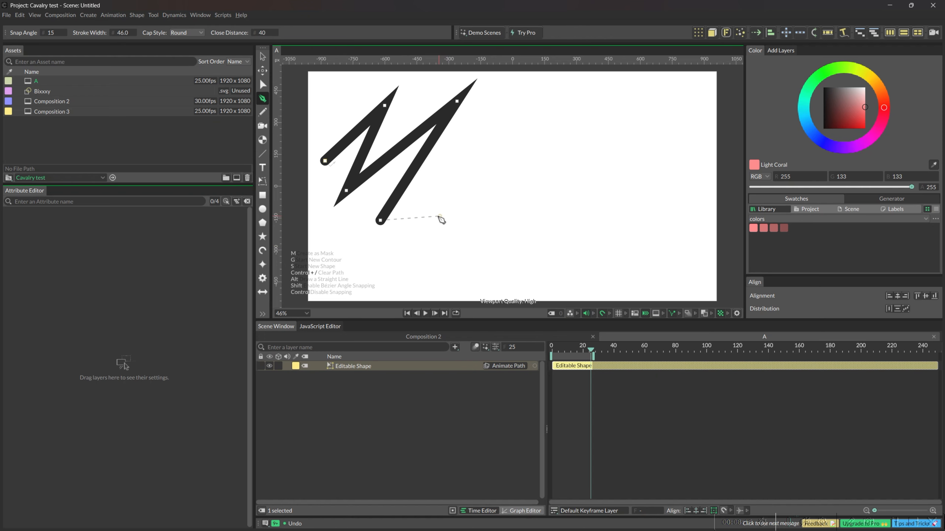
pyautogui.click(454, 192)
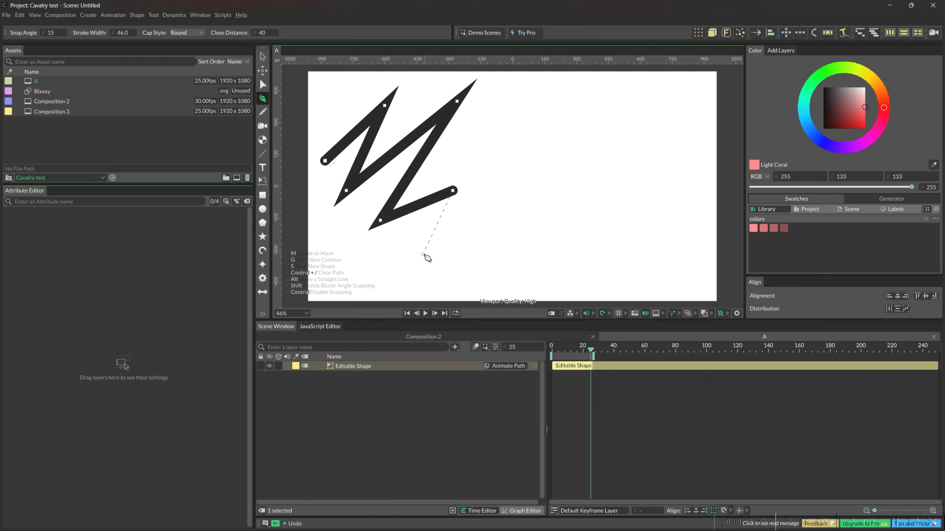
# Step: Add a new contour to the same shape, starting with a curved arc and continuing as a straight-segment zigzag toward the lower right
pyautogui.press('g')
pyautogui.click(456, 254)
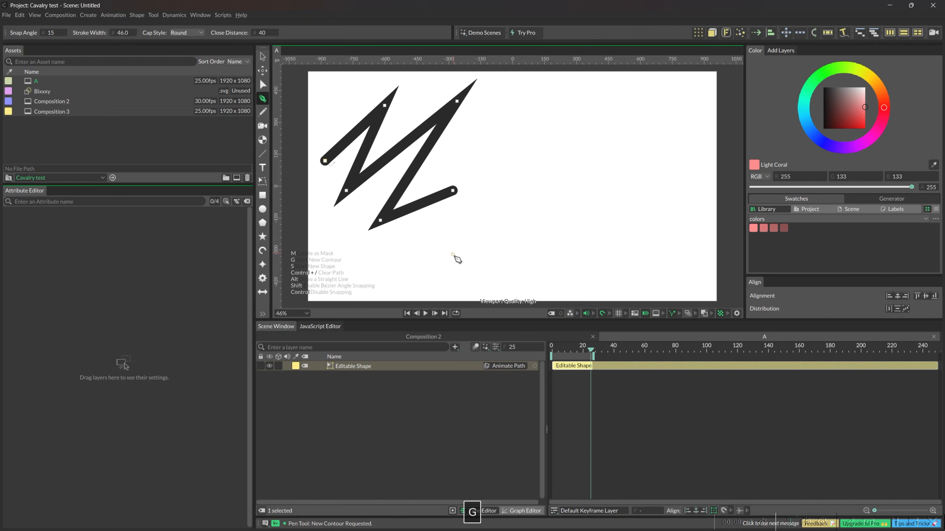
pyautogui.moveTo(552, 173); pyautogui.dragTo(659, 201)
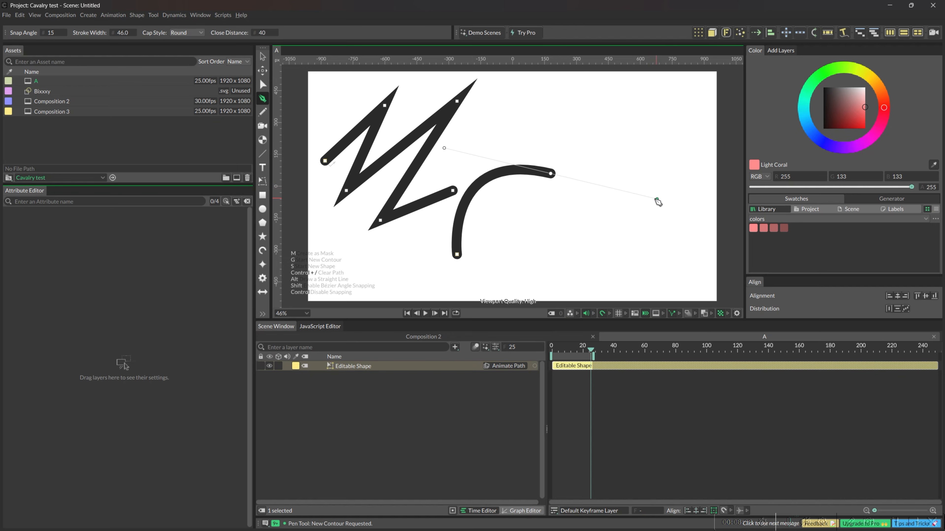
pyautogui.moveTo(658, 202)
pyautogui.mouseDown()
pyautogui.moveTo(639, 196)
pyautogui.moveTo(654, 202)
pyautogui.mouseUp()
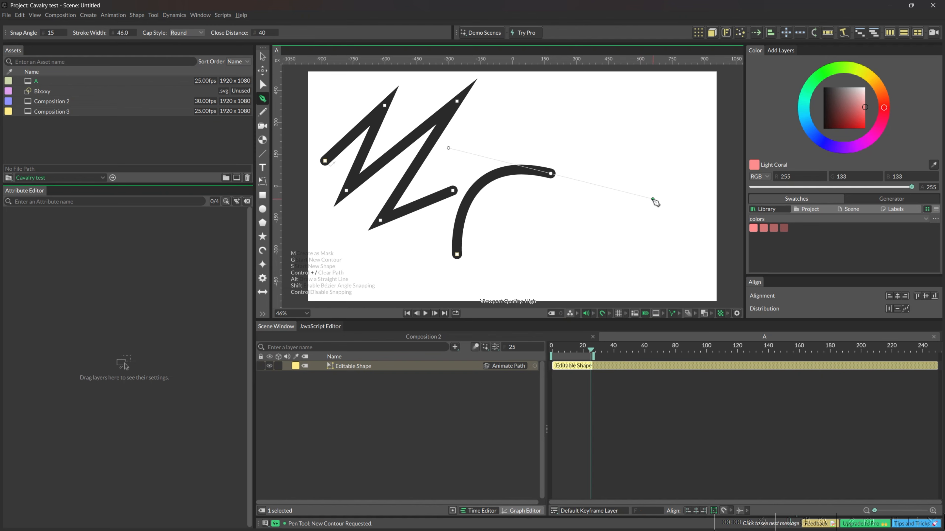
pyautogui.click(550, 219)
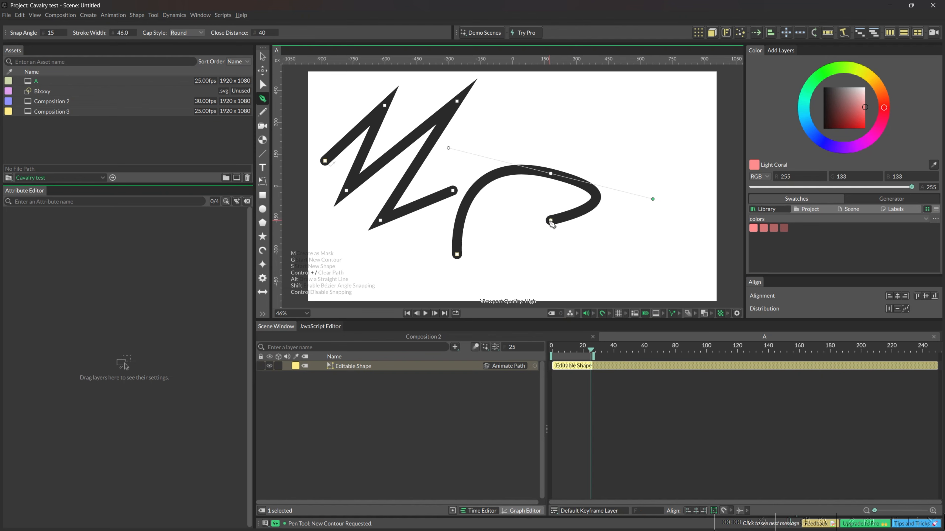
pyautogui.click(516, 267)
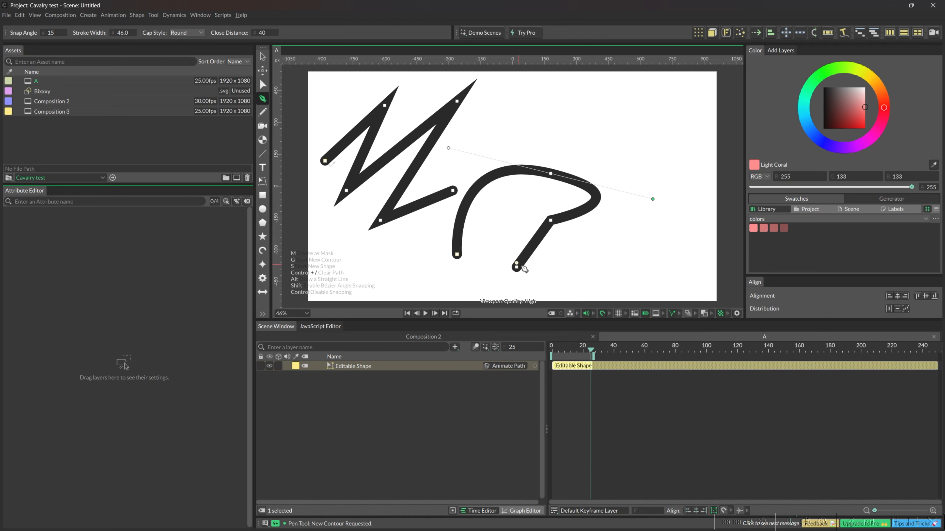
pyautogui.click(606, 241)
pyautogui.click(588, 288)
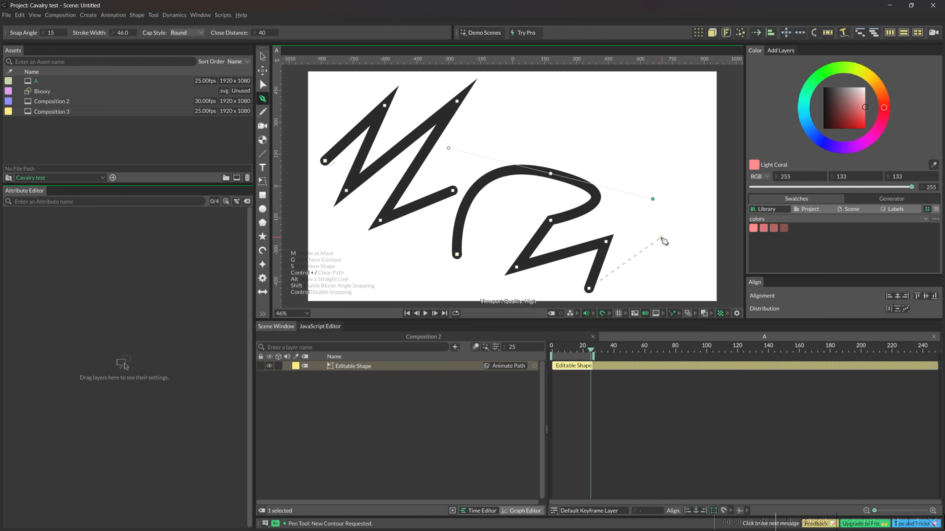
pyautogui.click(661, 238)
# Step: Add a third, four-point zigzag contour to the same shape in the canvas's upper right, and finish the shape
pyautogui.press('g')
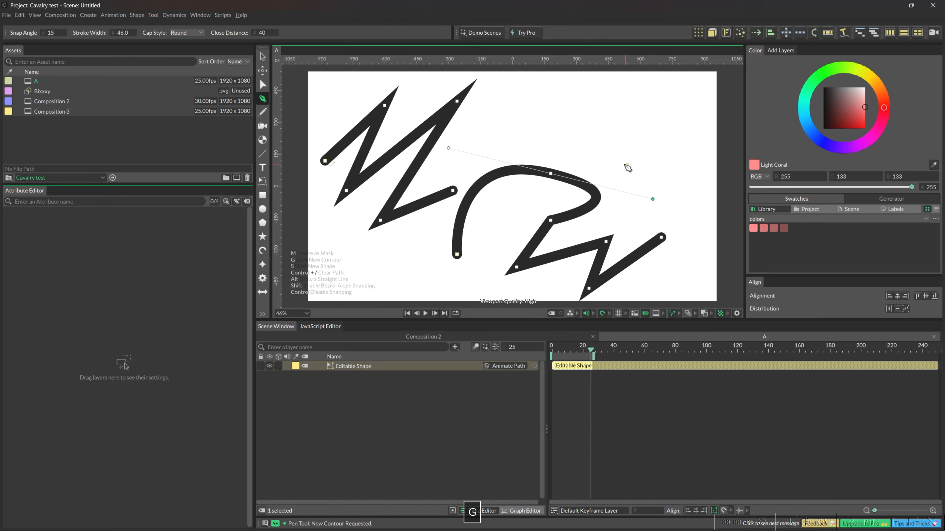
pyautogui.click(593, 123)
pyautogui.click(597, 152)
pyautogui.click(639, 122)
pyautogui.click(640, 165)
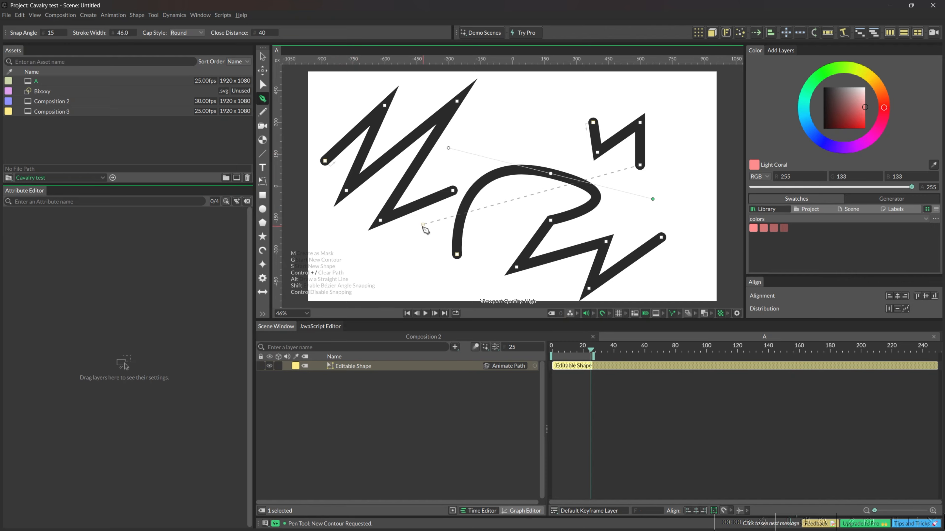
pyautogui.press('Escape')
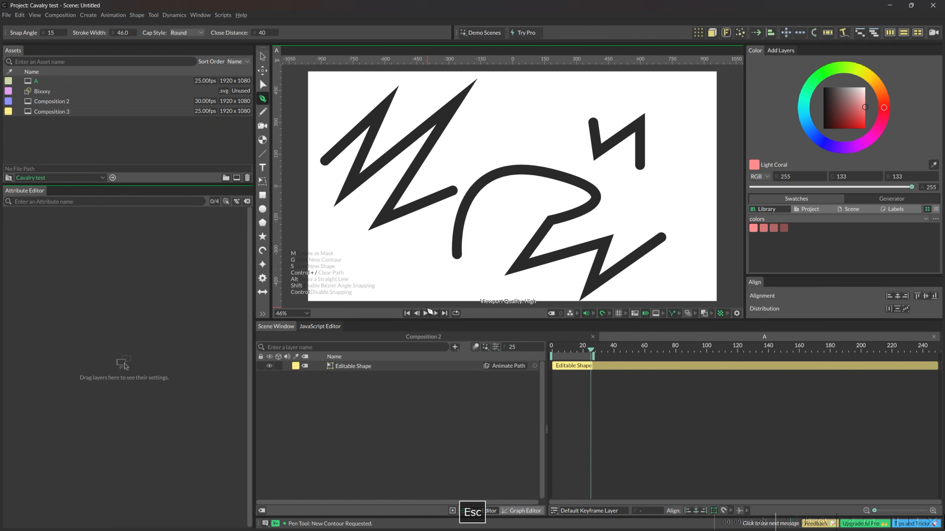
# Step: Draw a four-point zigzag as a separate shape between the upper strokes, and finish it
pyautogui.click(483, 140)
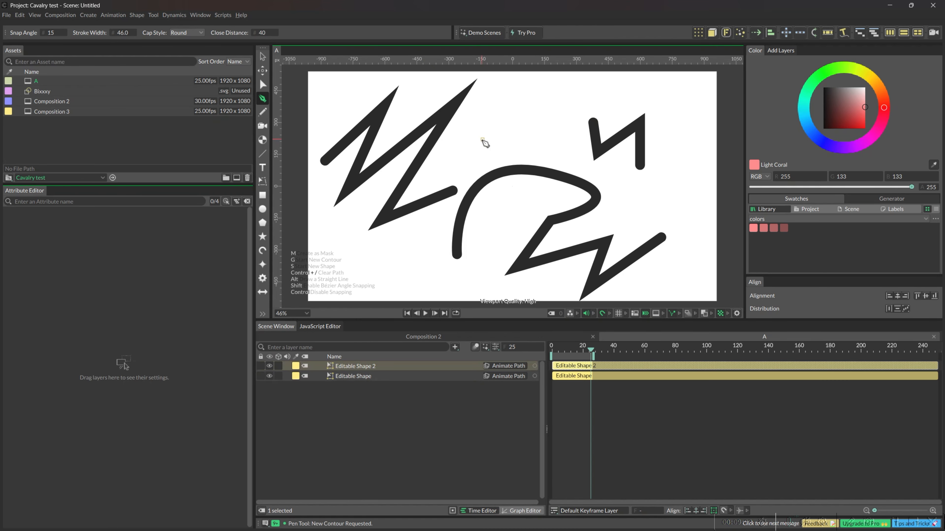
pyautogui.click(529, 109)
pyautogui.click(520, 148)
pyautogui.click(576, 119)
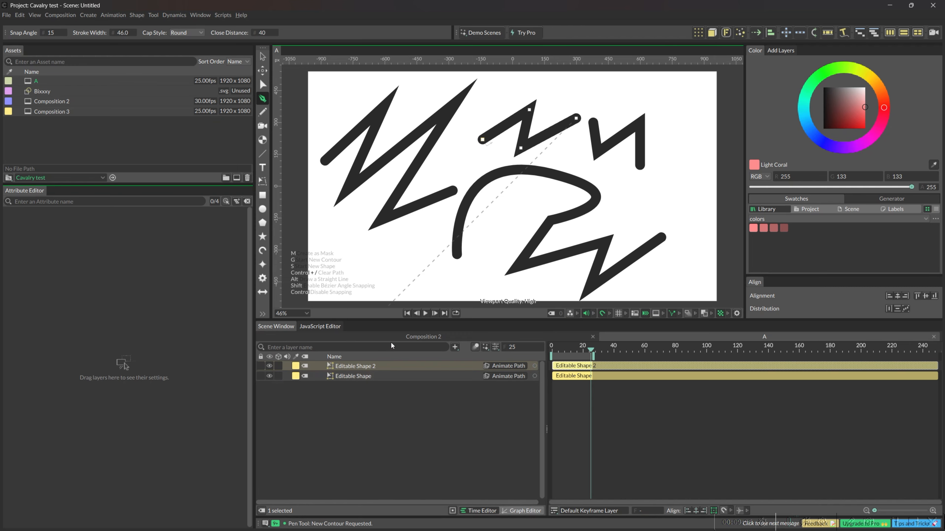
pyautogui.press('Escape')
# Step: Draw another separate four-point zigzag shape near the canvas's lower-left area, and finish it
pyautogui.click(385, 267)
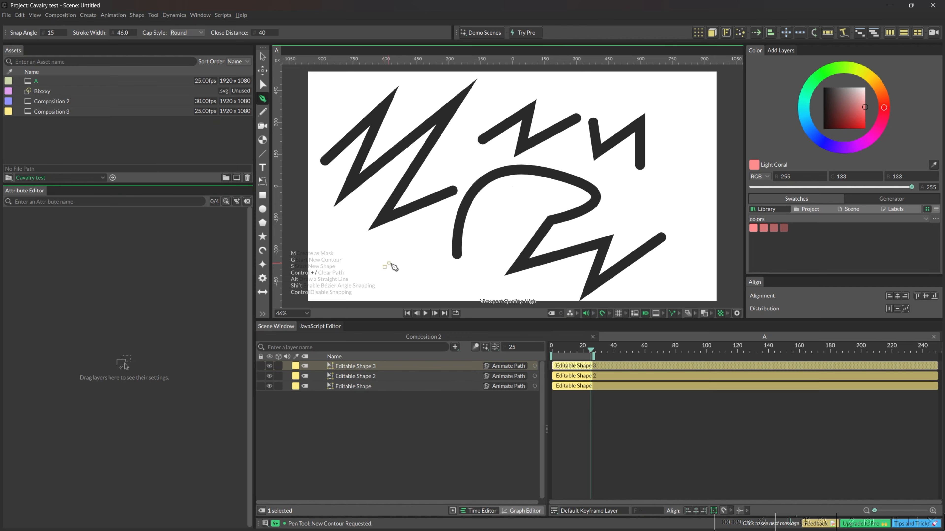
pyautogui.click(419, 246)
pyautogui.click(414, 288)
pyautogui.click(463, 281)
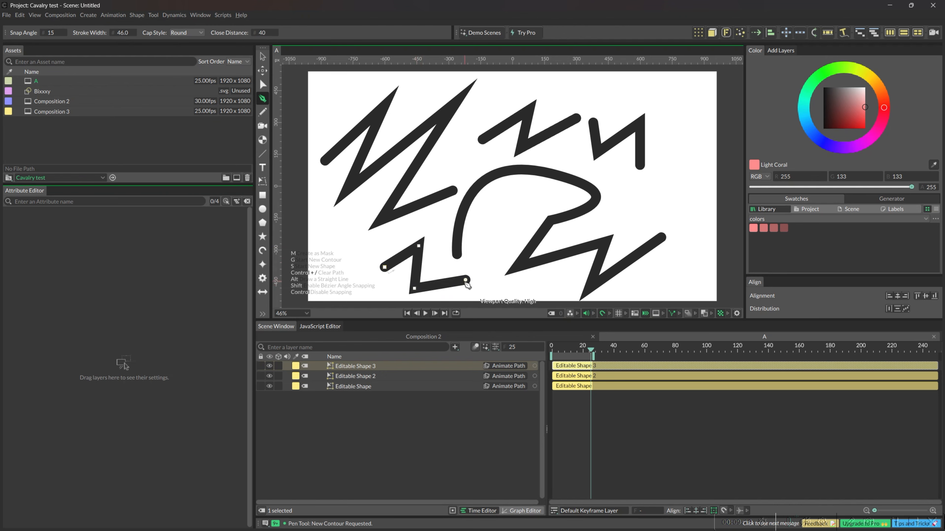
pyautogui.press('Escape')
# Step: Delete all three editable shapes from the composition
pyautogui.moveTo(378, 390); pyautogui.dragTo(375, 369)
pyautogui.press('Delete')
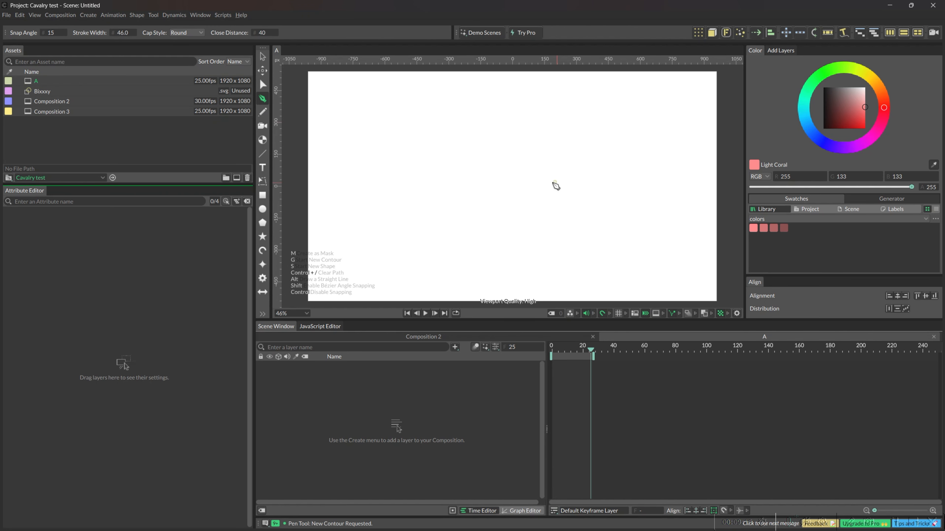
# Step: Draw a four-point open zigzag path with straight segments just left of the canvas centre
pyautogui.click(439, 119)
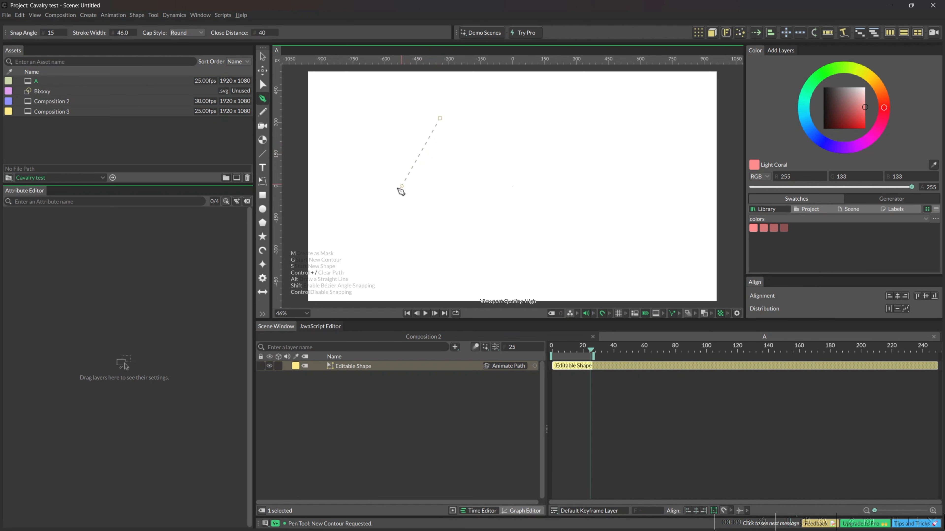
pyautogui.click(388, 203)
pyautogui.click(492, 161)
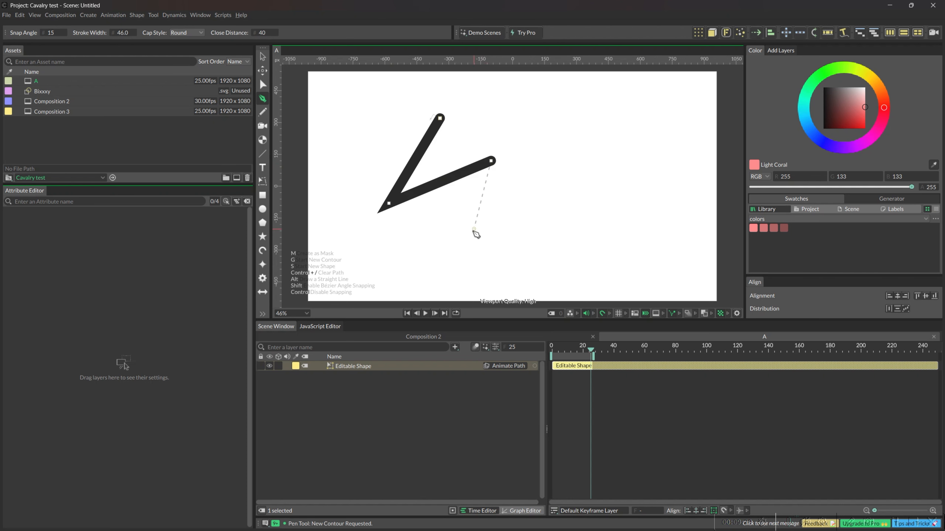
pyautogui.click(470, 238)
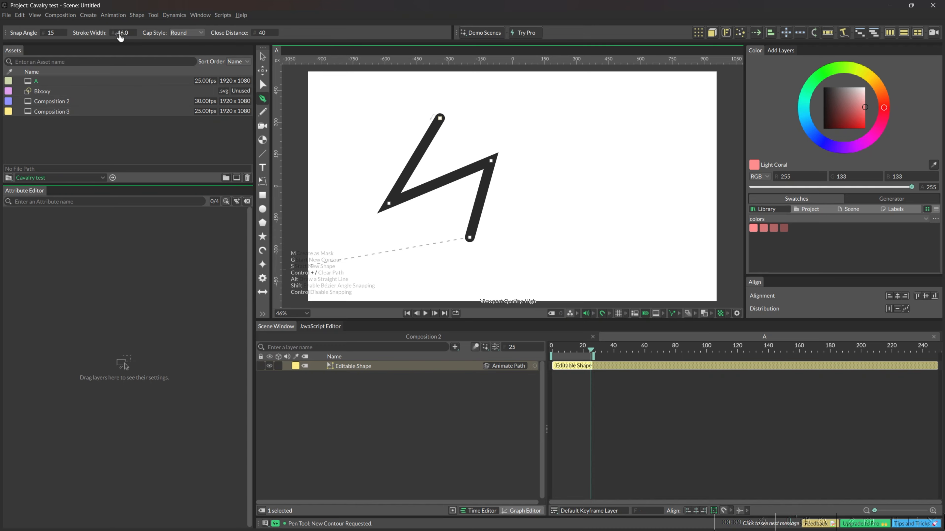
# Step: Set the Pen tool's stroke width to 62, and raise the shape's own stroke width to 65.4
pyautogui.moveTo(119, 34); pyautogui.dragTo(130, 34)
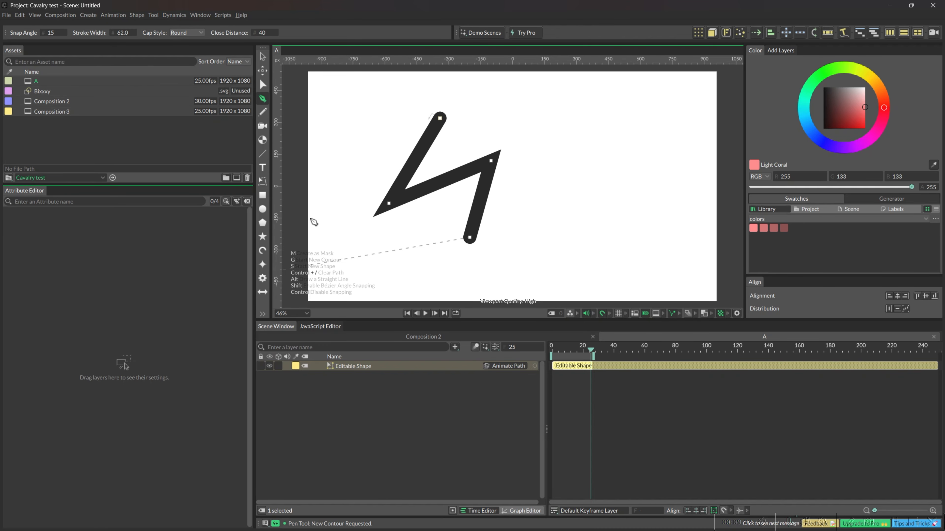
pyautogui.click(367, 366)
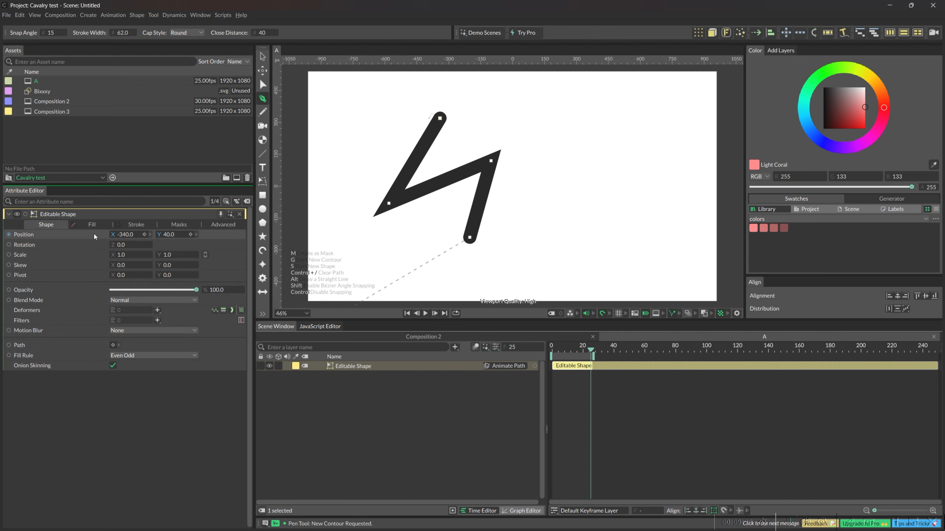
pyautogui.click(130, 224)
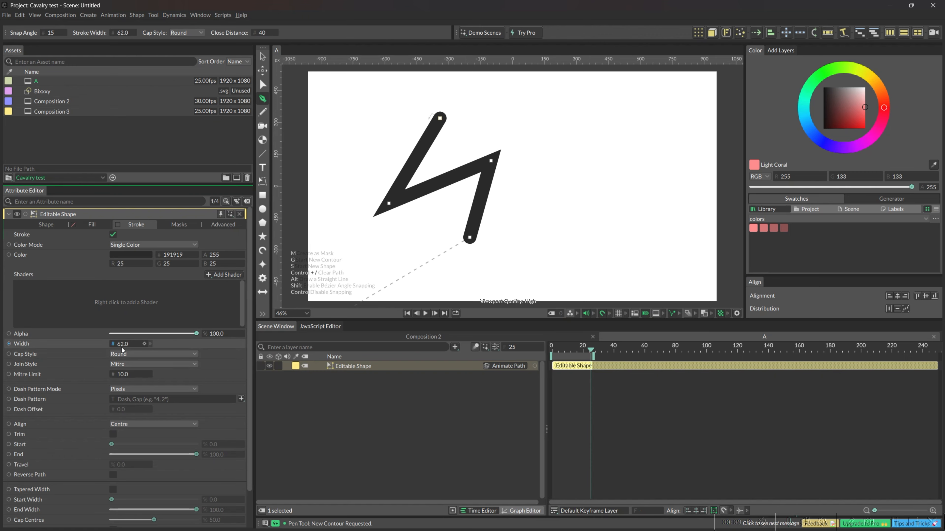
pyautogui.moveTo(121, 345)
pyautogui.mouseDown()
pyautogui.moveTo(187, 346)
pyautogui.moveTo(151, 349)
pyautogui.mouseUp()
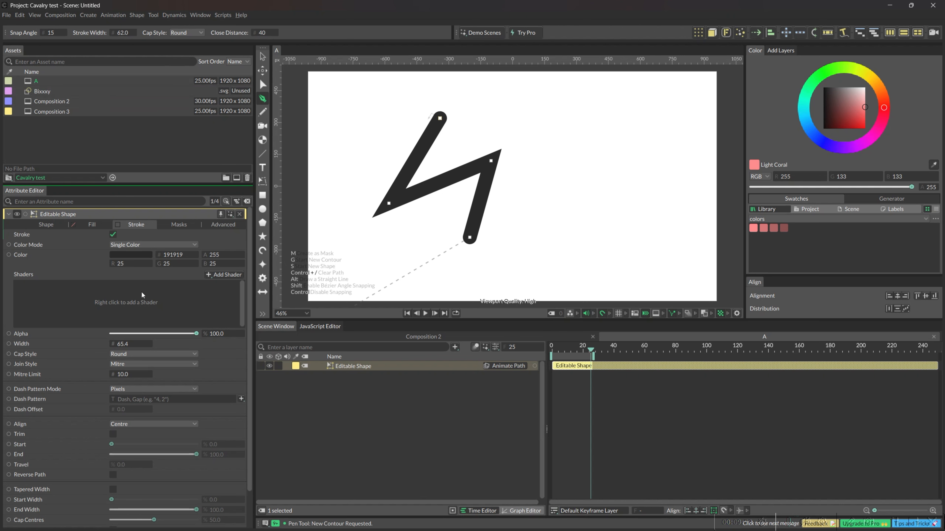
# Step: Try the Flat and Projecting cap styles on the zigzag's stroke, and return it to Round
pyautogui.click(188, 35)
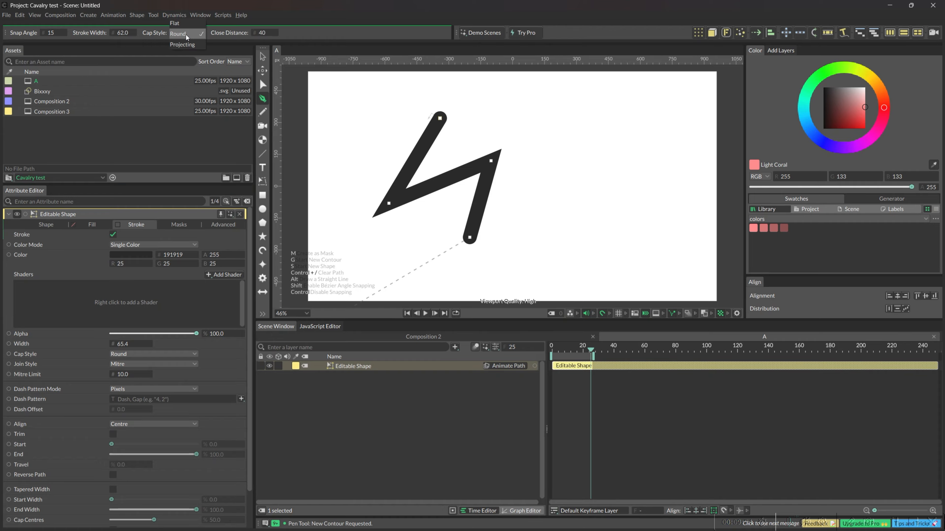
pyautogui.click(186, 24)
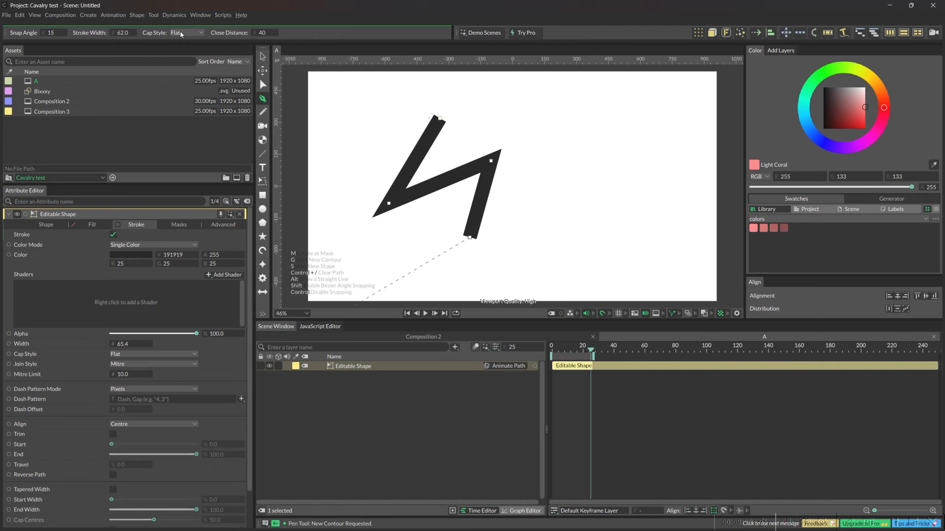
pyautogui.click(180, 32)
pyautogui.click(182, 54)
pyautogui.click(180, 23)
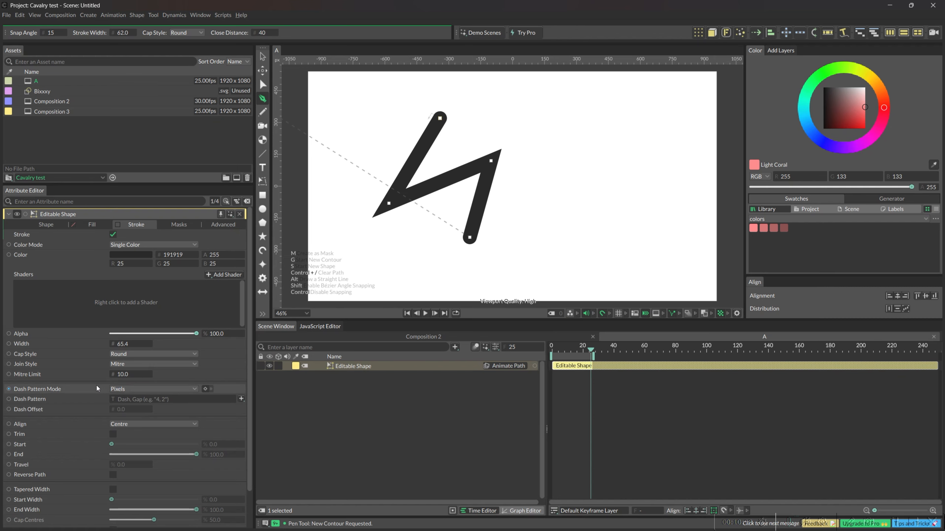
# Step: Compare the Round, Mitre and Bevel join styles on the zigzag's corners, and settle on Round
pyautogui.click(130, 364)
pyautogui.click(128, 374)
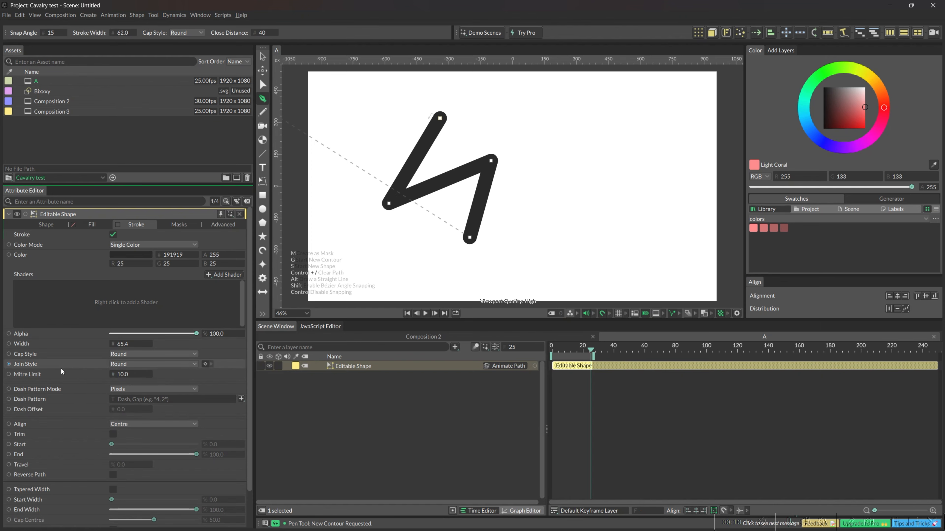
pyautogui.click(117, 367)
pyautogui.click(129, 361)
pyautogui.click(119, 367)
pyautogui.click(122, 375)
pyautogui.click(125, 366)
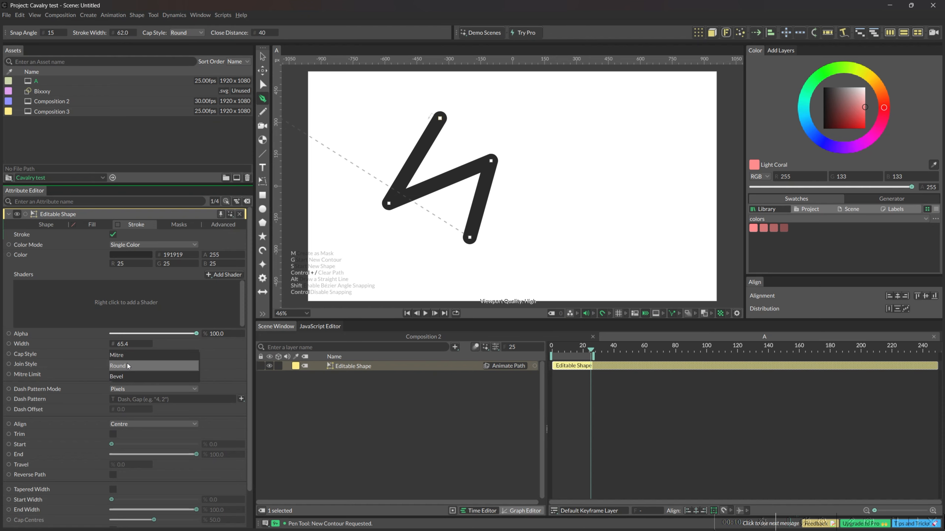
pyautogui.click(125, 377)
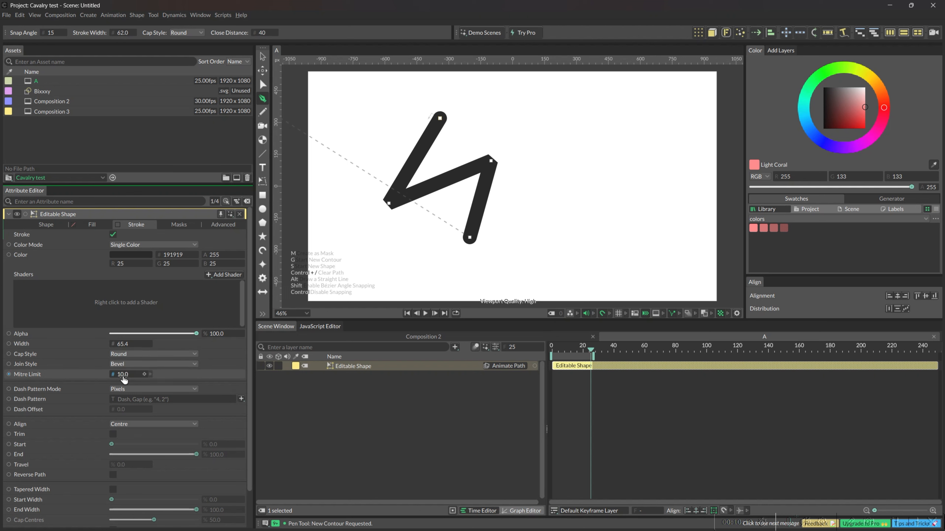
pyautogui.click(123, 363)
pyautogui.click(125, 357)
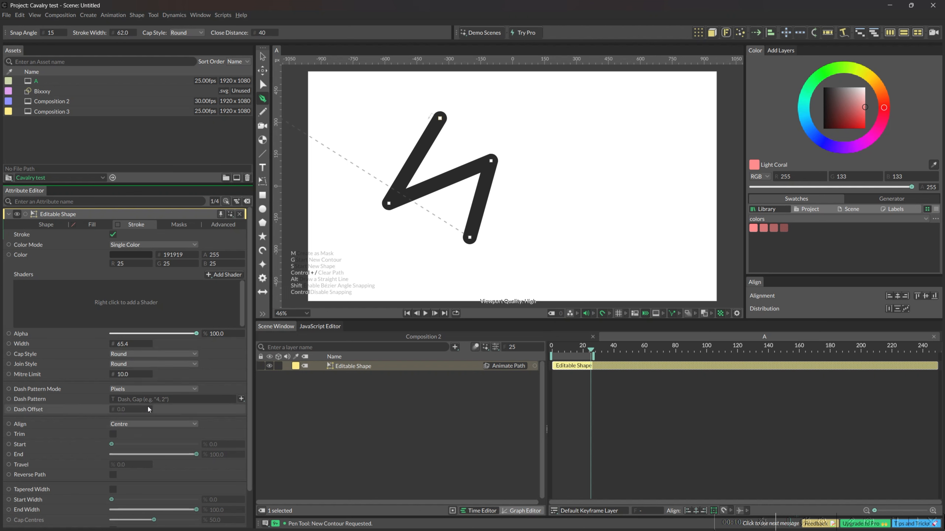
pyautogui.scroll(-1, 145, 410)
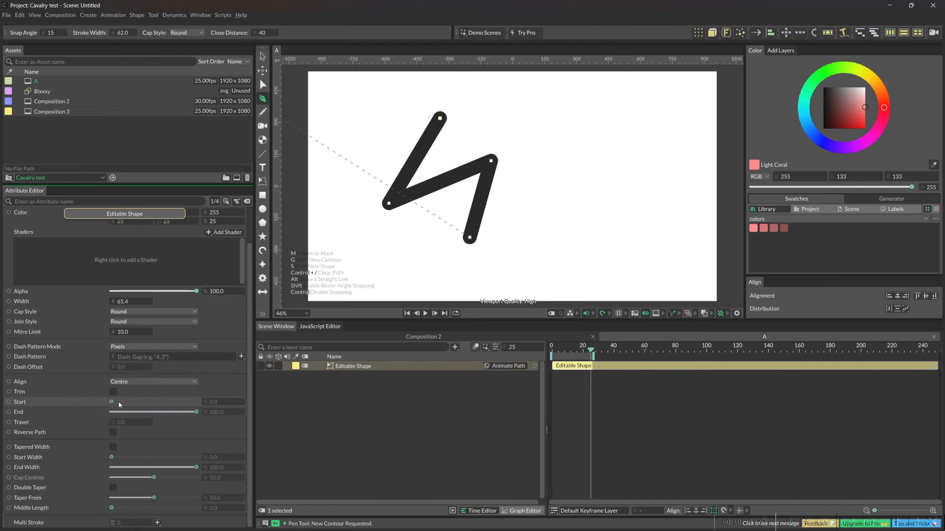
pyautogui.scroll(1, 118, 386)
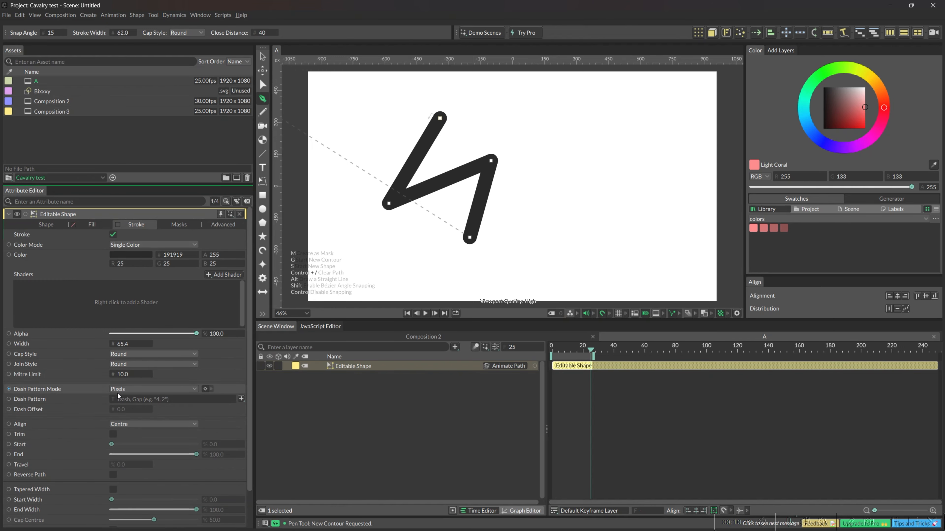
# Step: Collapse the zigzag shape's attributes and delete its layer from the composition
pyautogui.scroll(-1, 121, 398)
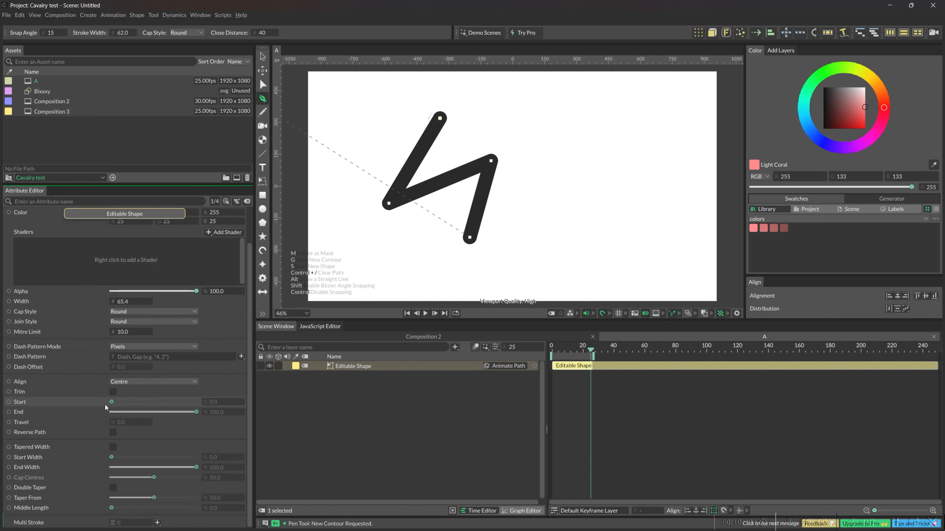
pyautogui.scroll(1, 45, 309)
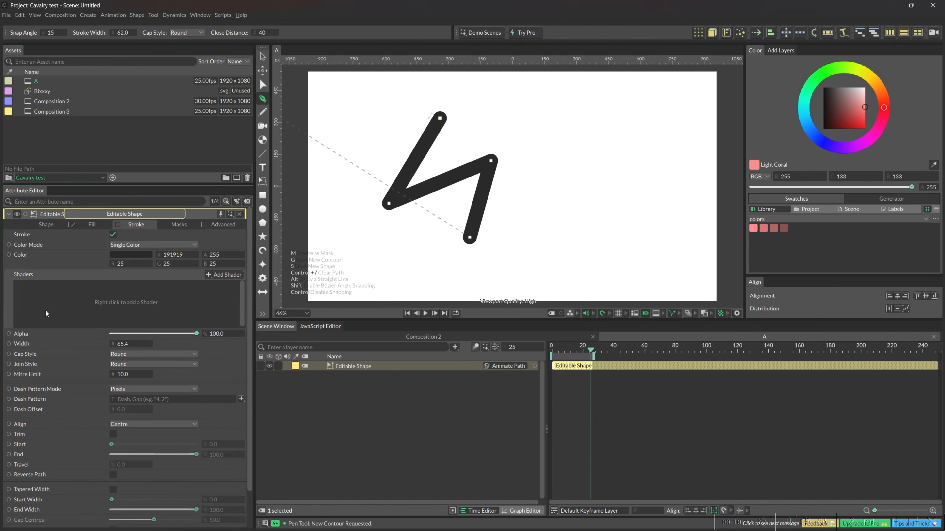
pyautogui.click(8, 214)
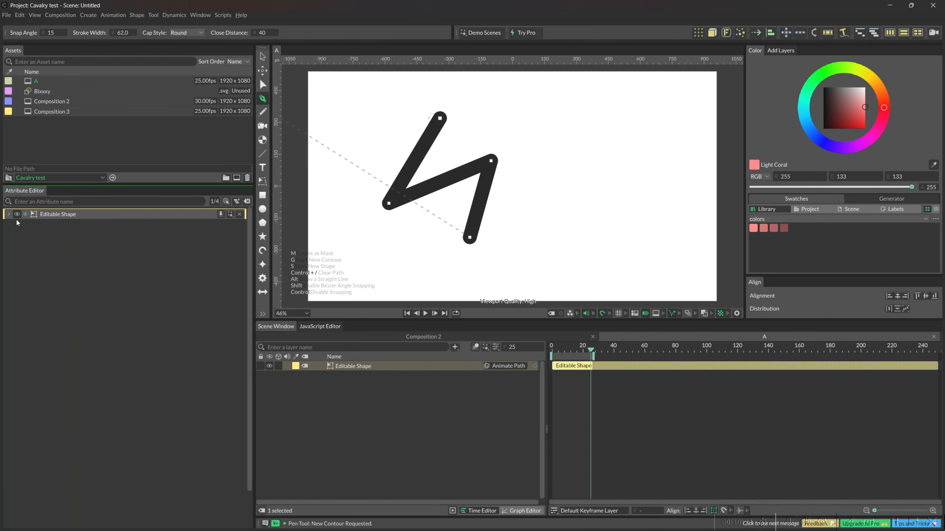
pyautogui.click(394, 421)
pyautogui.click(374, 367)
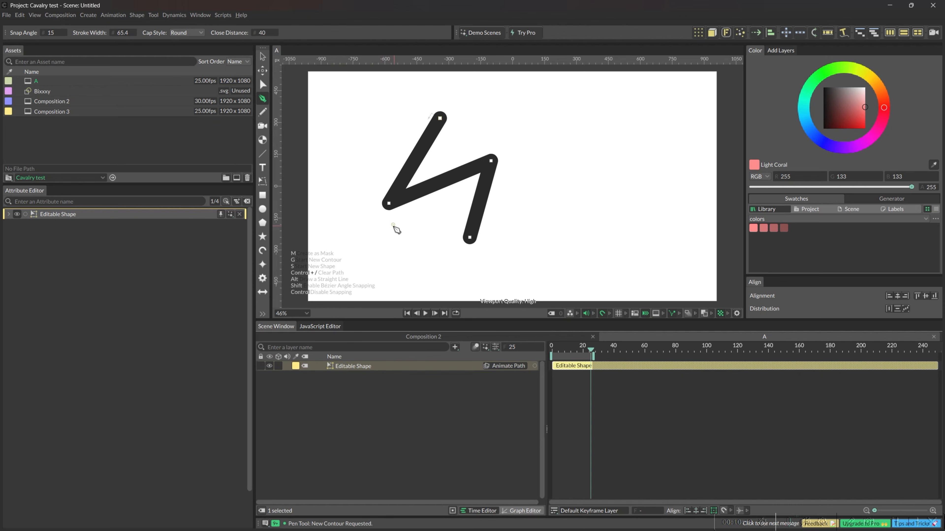
pyautogui.press('Delete')
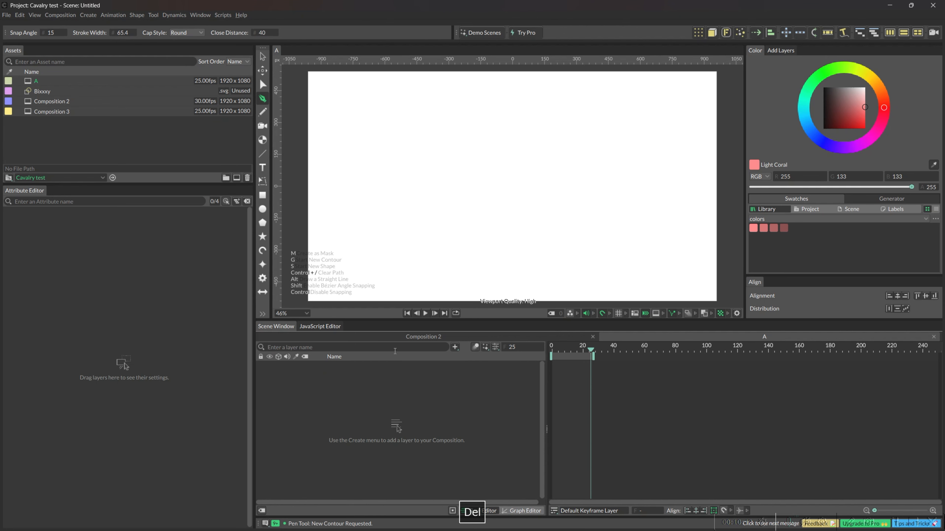
# Step: Draw a freehand wavy curve across the canvas with the Pencil tool at a stroke width of 25
pyautogui.press('n')
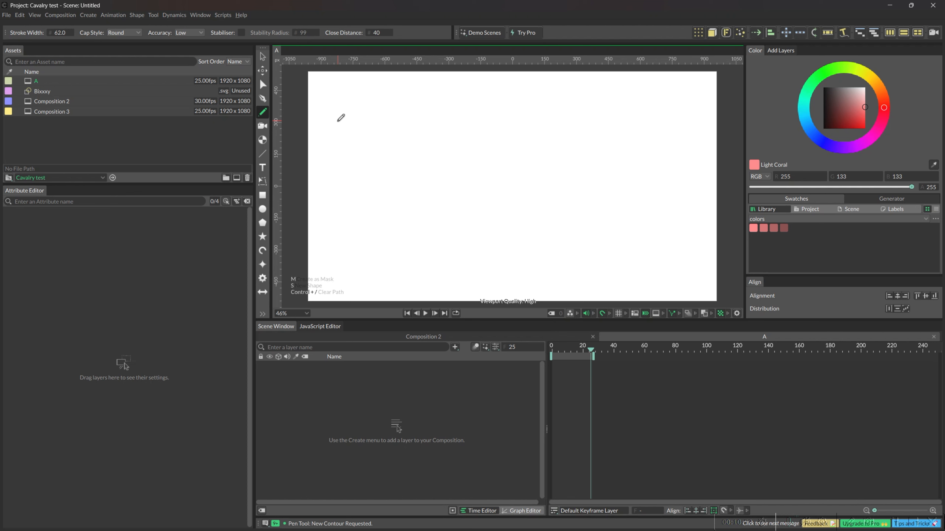
pyautogui.moveTo(353, 119)
pyautogui.mouseDown()
pyautogui.moveTo(373, 95)
pyautogui.moveTo(413, 120)
pyautogui.moveTo(438, 199)
pyautogui.moveTo(527, 198)
pyautogui.moveTo(547, 184)
pyautogui.mouseUp()
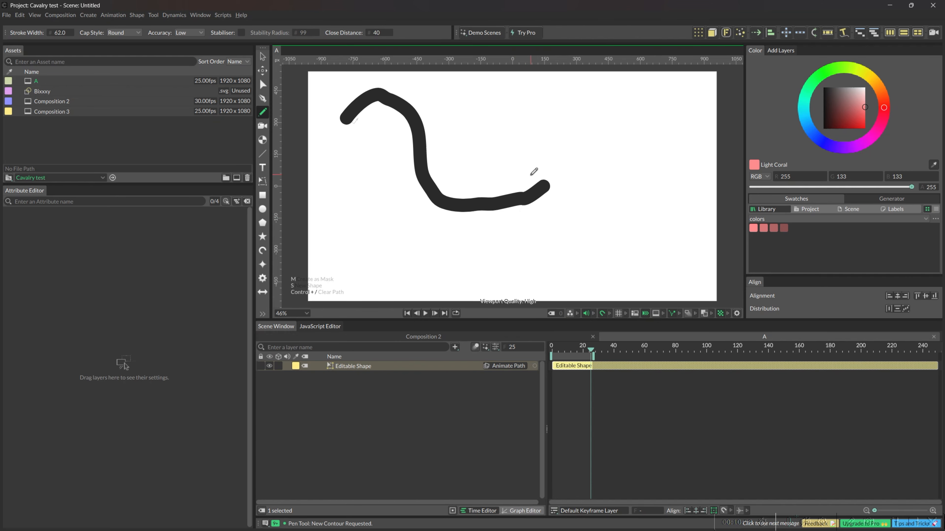
pyautogui.hotkey('ctrl', 'z')
pyautogui.moveTo(334, 108)
pyautogui.mouseDown()
pyautogui.moveTo(348, 101)
pyautogui.moveTo(435, 187)
pyautogui.moveTo(599, 169)
pyautogui.mouseUp()
pyautogui.moveTo(56, 34)
pyautogui.mouseDown()
pyautogui.moveTo(24, 37)
pyautogui.moveTo(40, 40)
pyautogui.mouseUp()
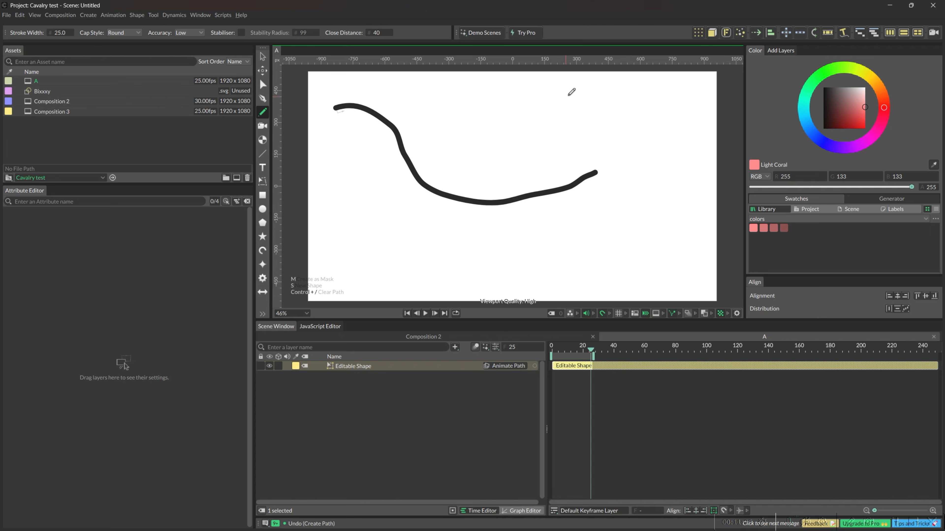
# Step: Try three extra freehand strokes in the canvas's upper right, check their path points, and undo the strokes
pyautogui.moveTo(573, 90); pyautogui.dragTo(493, 154)
pyautogui.moveTo(566, 150); pyautogui.dragTo(618, 155)
pyautogui.moveTo(678, 138); pyautogui.dragTo(611, 214)
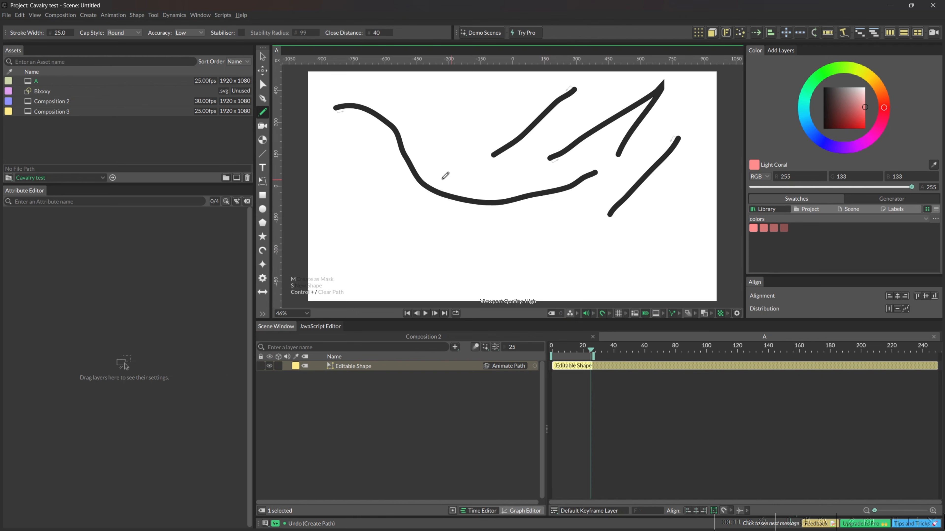
pyautogui.click(262, 86)
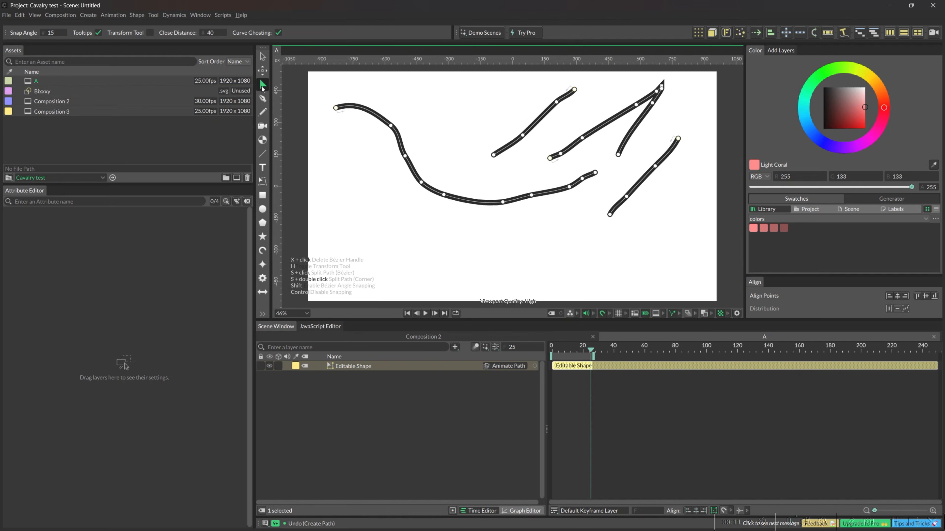
pyautogui.doubleClick(389, 123)
pyautogui.hotkey('ctrl', 'z')
pyautogui.hotkey('ctrl', 'z')
pyautogui.hotkey('ctrl', 'z')
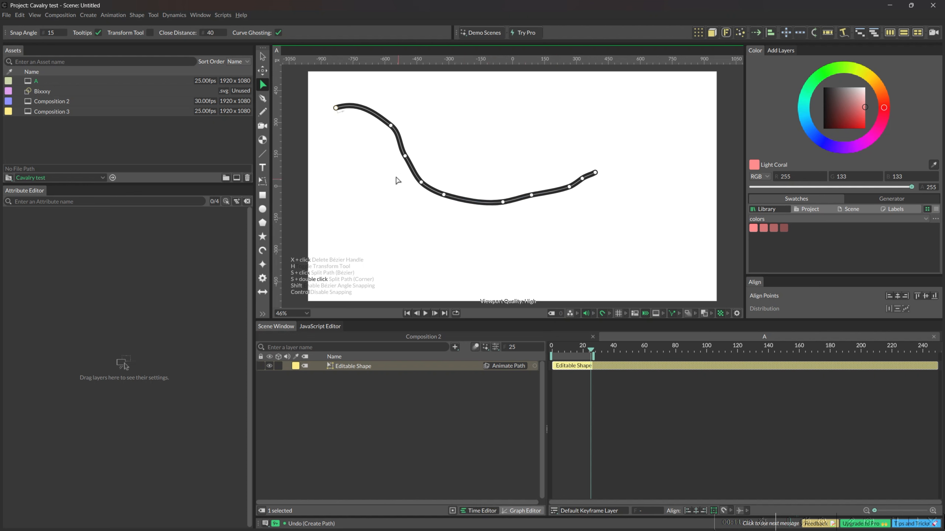
# Step: Draw a smooth curve and a jagged curve above the existing one with the Pencil tool at Low accuracy
pyautogui.click(263, 112)
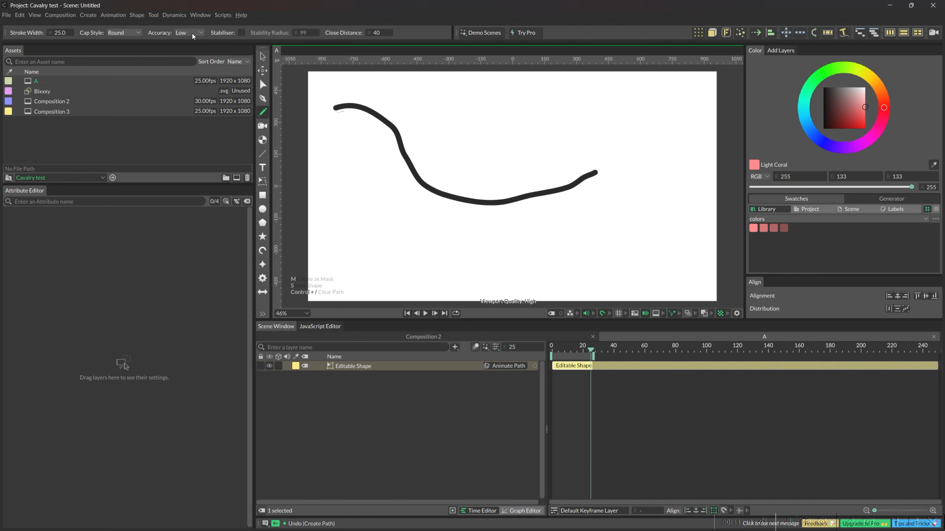
pyautogui.moveTo(335, 90)
pyautogui.mouseDown()
pyautogui.moveTo(377, 92)
pyautogui.moveTo(403, 110)
pyautogui.moveTo(442, 174)
pyautogui.moveTo(473, 185)
pyautogui.moveTo(613, 159)
pyautogui.mouseUp()
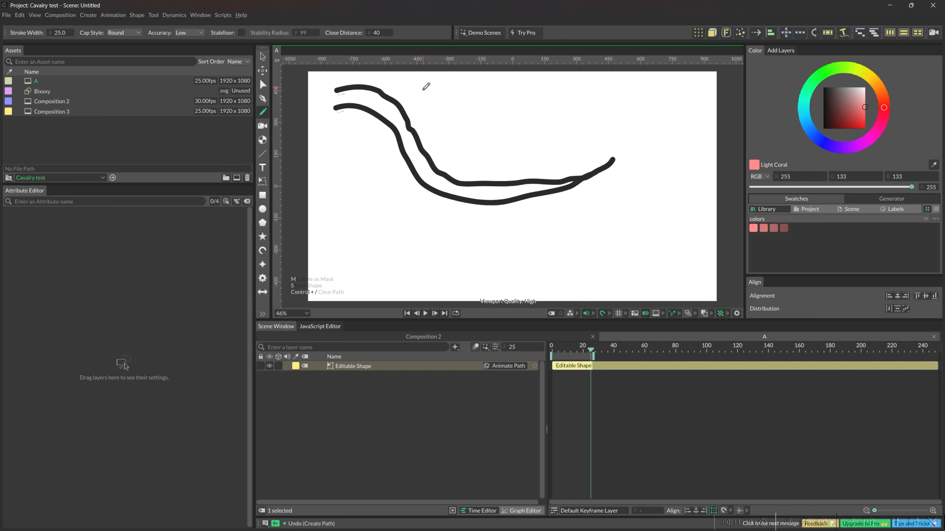
pyautogui.moveTo(411, 88)
pyautogui.mouseDown()
pyautogui.moveTo(460, 131)
pyautogui.moveTo(489, 136)
pyautogui.moveTo(505, 126)
pyautogui.moveTo(533, 152)
pyautogui.moveTo(610, 143)
pyautogui.mouseUp()
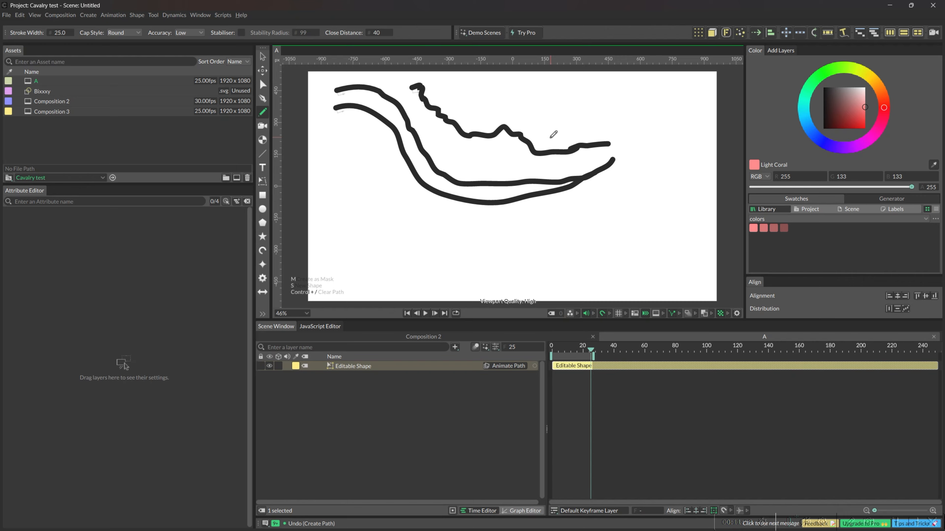
# Step: Set the Pencil tool's accuracy to High, draw two wavy curves below the others, and show the path points
pyautogui.click(192, 32)
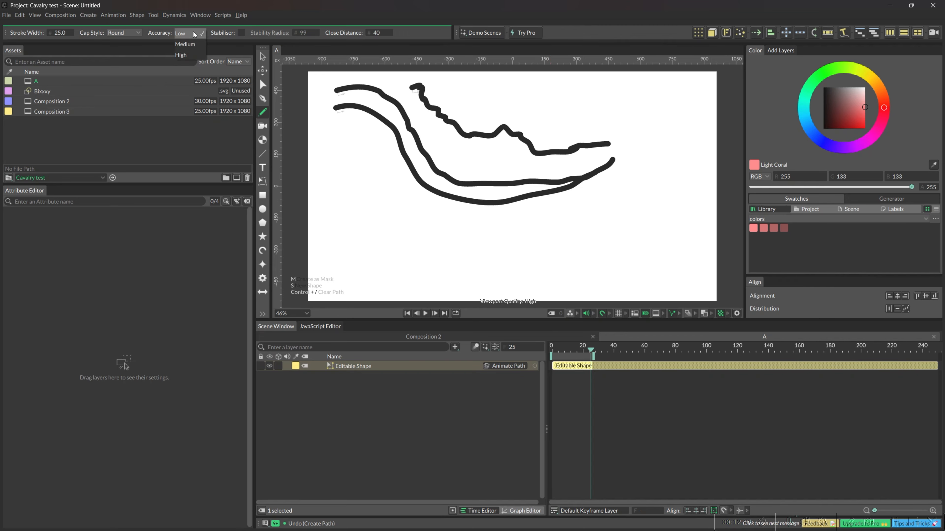
pyautogui.click(189, 55)
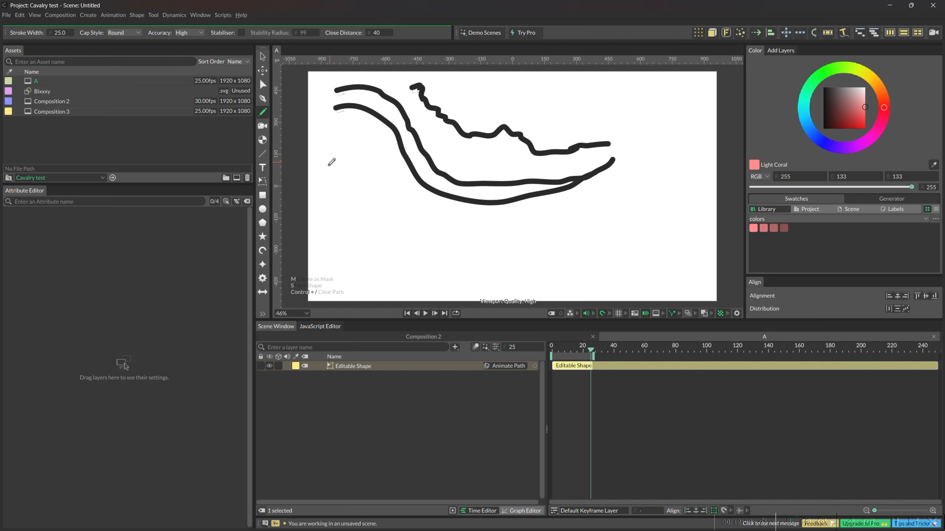
pyautogui.moveTo(326, 170)
pyautogui.mouseDown()
pyautogui.moveTo(361, 150)
pyautogui.moveTo(419, 220)
pyautogui.moveTo(464, 244)
pyautogui.moveTo(550, 242)
pyautogui.moveTo(597, 219)
pyautogui.mouseUp()
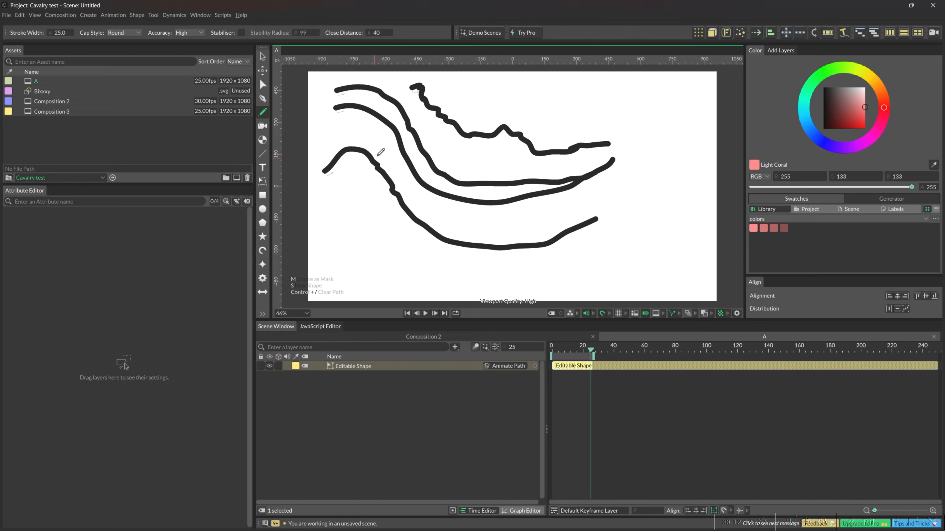
pyautogui.moveTo(342, 208)
pyautogui.mouseDown()
pyautogui.moveTo(365, 206)
pyautogui.moveTo(439, 266)
pyautogui.moveTo(514, 277)
pyautogui.moveTo(581, 271)
pyautogui.mouseUp()
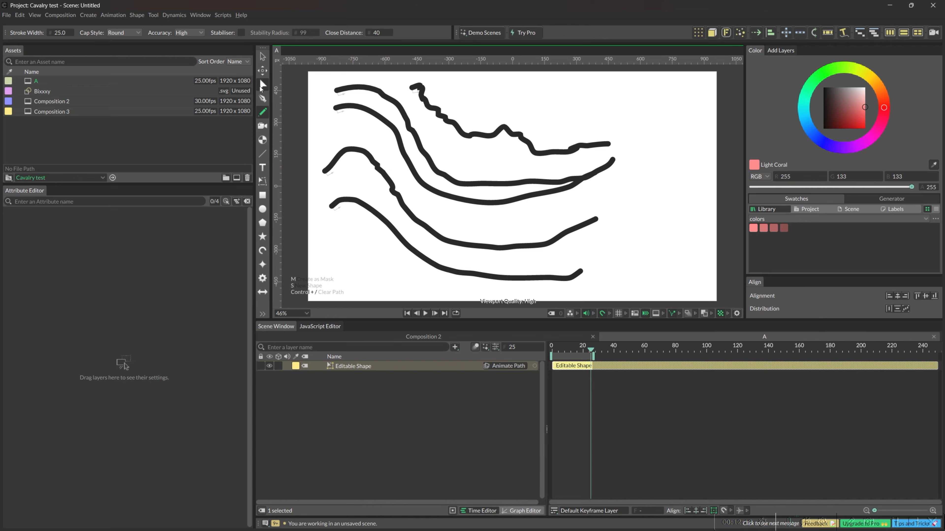
pyautogui.click(263, 85)
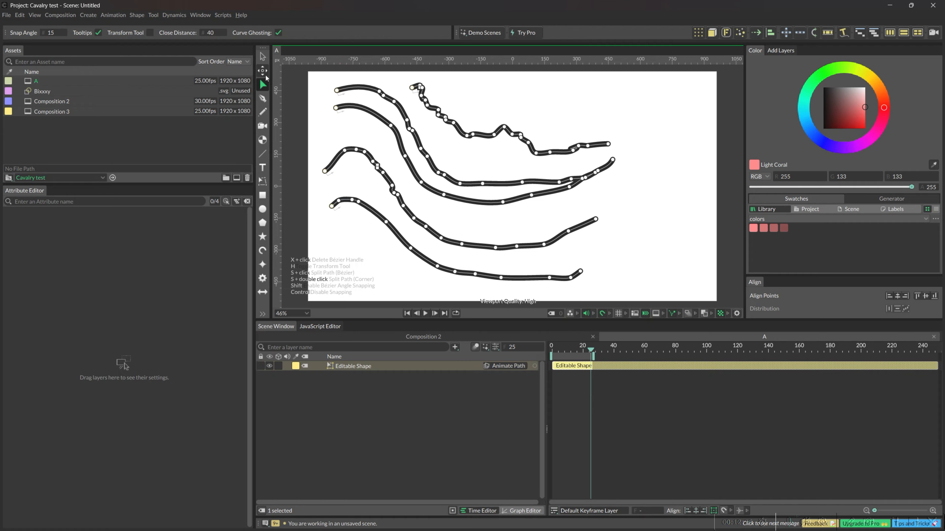
# Step: Enable the Pencil tool's Stabiliser and draw another freehand curve along the canvas's lower edge
pyautogui.click(261, 116)
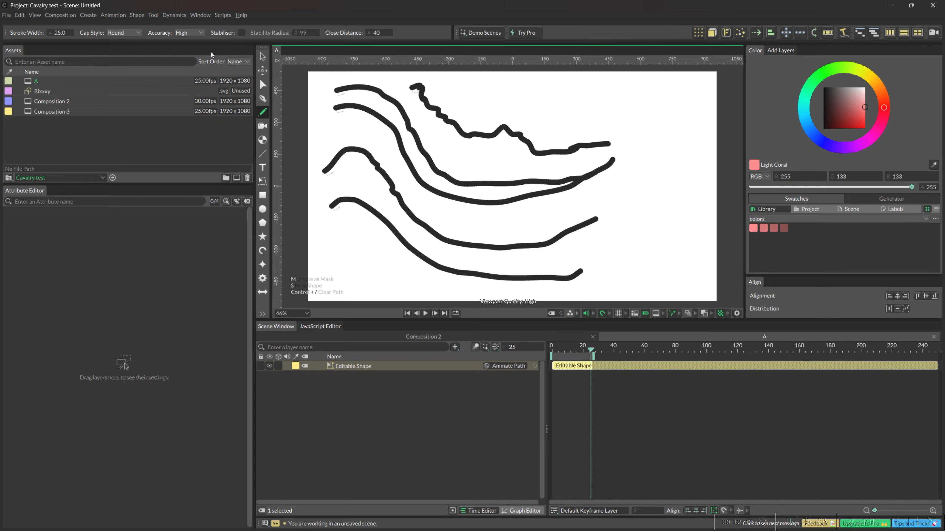
pyautogui.click(241, 33)
pyautogui.moveTo(326, 246)
pyautogui.mouseDown()
pyautogui.moveTo(351, 233)
pyautogui.moveTo(383, 246)
pyautogui.moveTo(427, 305)
pyautogui.moveTo(457, 319)
pyautogui.moveTo(498, 325)
pyautogui.moveTo(584, 296)
pyautogui.mouseUp()
# Step: Delete the drawn shape, and draw a new freehand curve across the empty canvas with the Stabiliser off
pyautogui.hotkey('ctrl', 'a')
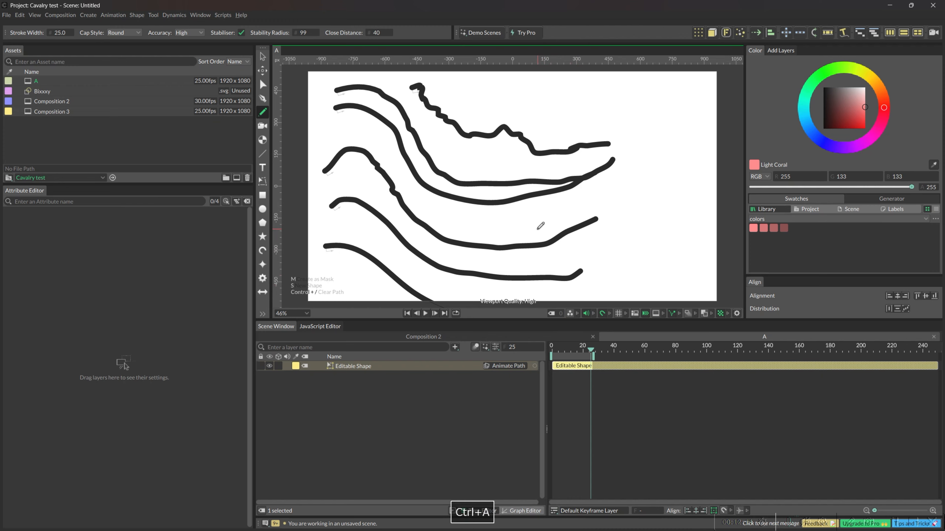
pyautogui.press('Delete')
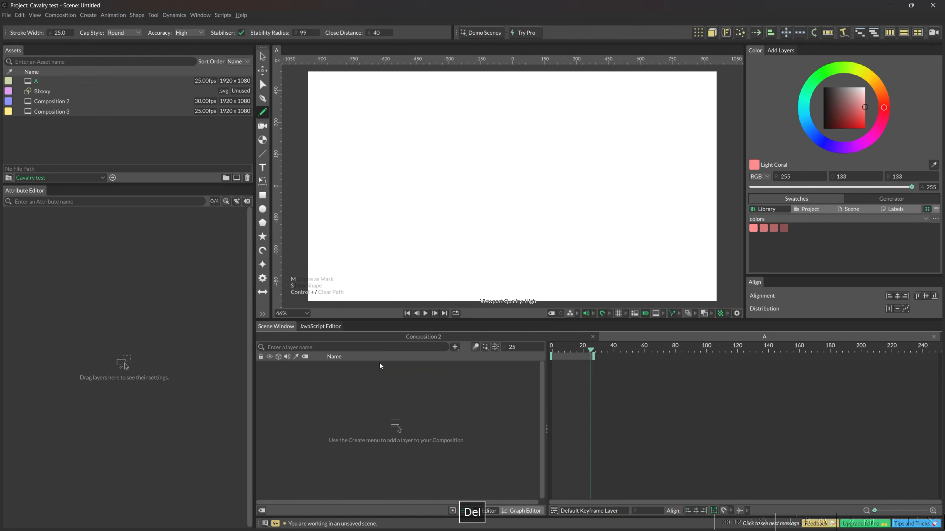
pyautogui.click(242, 33)
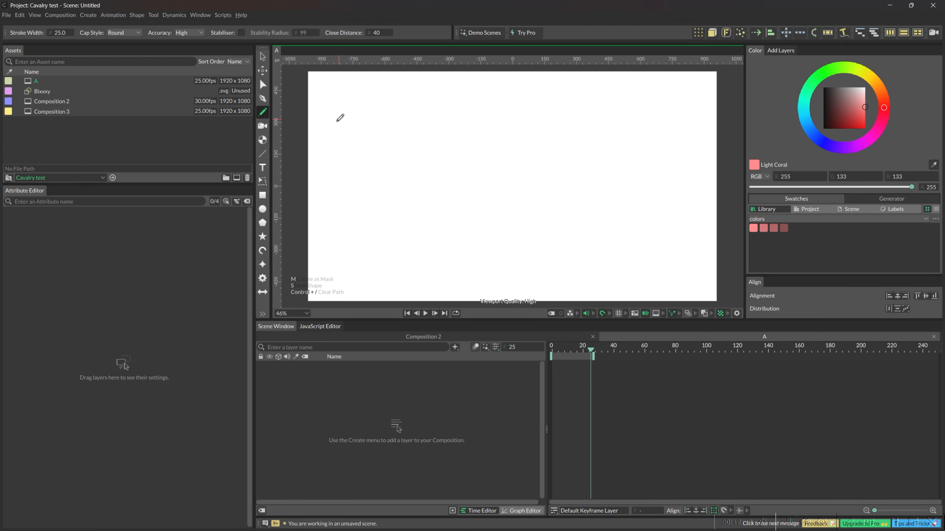
pyautogui.moveTo(321, 131)
pyautogui.mouseDown()
pyautogui.moveTo(344, 121)
pyautogui.moveTo(368, 130)
pyautogui.moveTo(523, 238)
pyautogui.moveTo(591, 247)
pyautogui.moveTo(657, 234)
pyautogui.mouseUp()
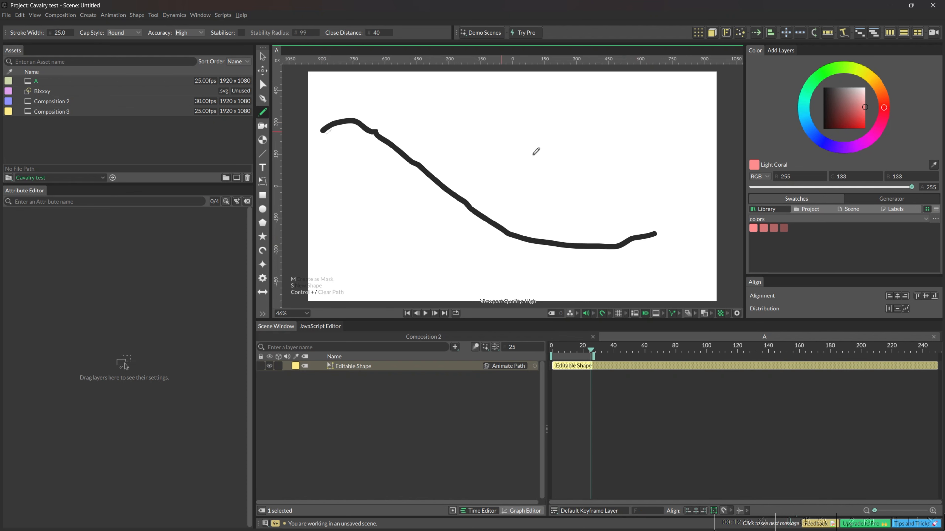
# Step: Draw three stabilised curves around the unstabilised one with a Stability Radius of 99, and show the path points
pyautogui.click(241, 32)
pyautogui.moveTo(323, 107)
pyautogui.mouseDown()
pyautogui.moveTo(364, 91)
pyautogui.moveTo(407, 99)
pyautogui.moveTo(441, 120)
pyautogui.moveTo(473, 163)
pyautogui.moveTo(573, 233)
pyautogui.moveTo(661, 236)
pyautogui.moveTo(705, 197)
pyautogui.mouseUp()
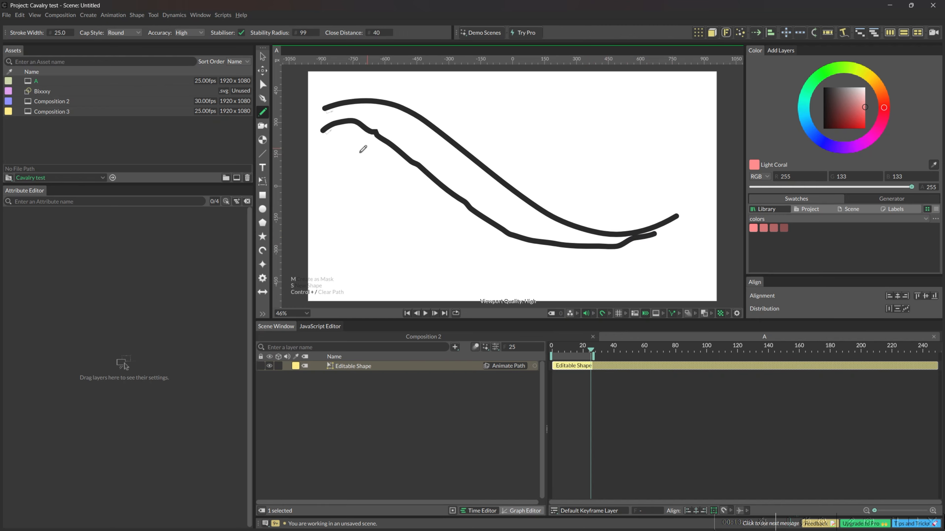
pyautogui.moveTo(322, 169)
pyautogui.mouseDown()
pyautogui.moveTo(366, 160)
pyautogui.moveTo(408, 186)
pyautogui.moveTo(499, 273)
pyautogui.moveTo(639, 288)
pyautogui.moveTo(704, 261)
pyautogui.mouseUp()
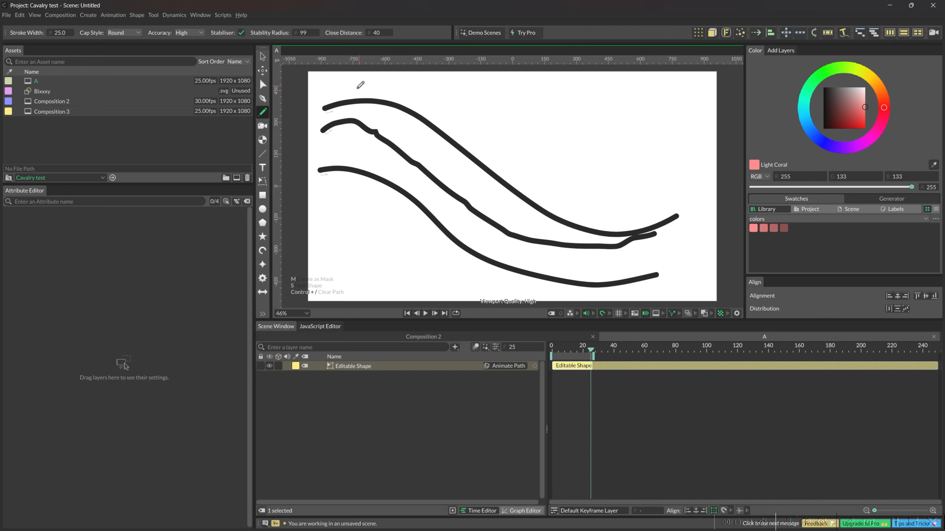
pyautogui.moveTo(320, 93)
pyautogui.mouseDown()
pyautogui.moveTo(441, 83)
pyautogui.moveTo(486, 138)
pyautogui.moveTo(577, 214)
pyautogui.moveTo(681, 220)
pyautogui.moveTo(714, 201)
pyautogui.moveTo(680, 198)
pyautogui.mouseUp()
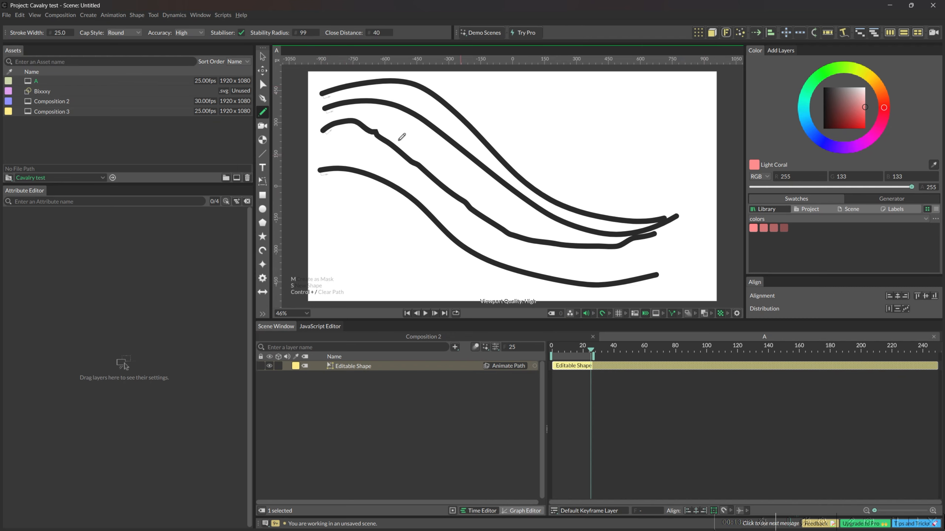
pyautogui.click(263, 85)
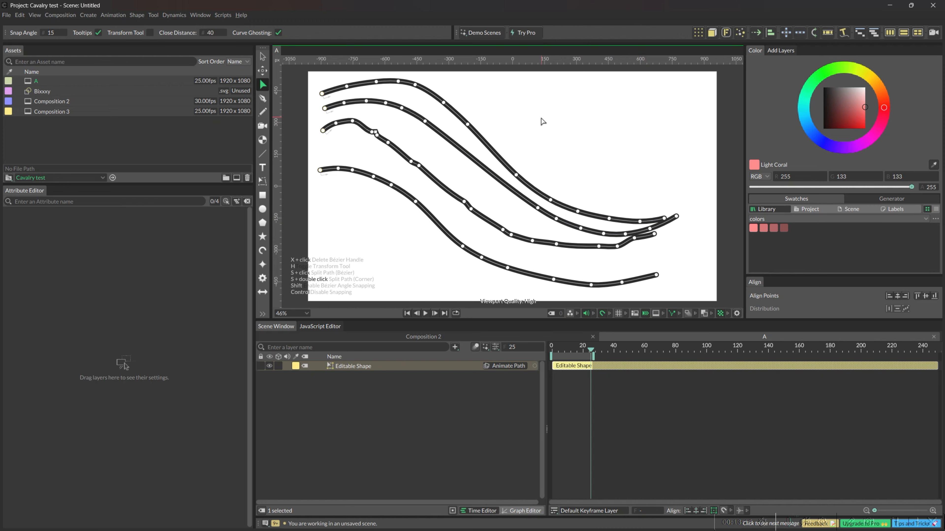
# Step: Try two closed freehand loops and a lower curve with the Stabiliser, lower the Stability Radius to 0, and undo the drawings
pyautogui.press('n')
pyautogui.moveTo(506, 112)
pyautogui.mouseDown()
pyautogui.moveTo(527, 93)
pyautogui.moveTo(561, 98)
pyautogui.moveTo(588, 161)
pyautogui.moveTo(551, 199)
pyautogui.moveTo(500, 189)
pyautogui.moveTo(479, 149)
pyautogui.moveTo(495, 77)
pyautogui.moveTo(532, 92)
pyautogui.moveTo(644, 102)
pyautogui.moveTo(712, 136)
pyautogui.moveTo(714, 181)
pyautogui.moveTo(659, 206)
pyautogui.moveTo(586, 168)
pyautogui.moveTo(614, 86)
pyautogui.moveTo(643, 81)
pyautogui.mouseUp()
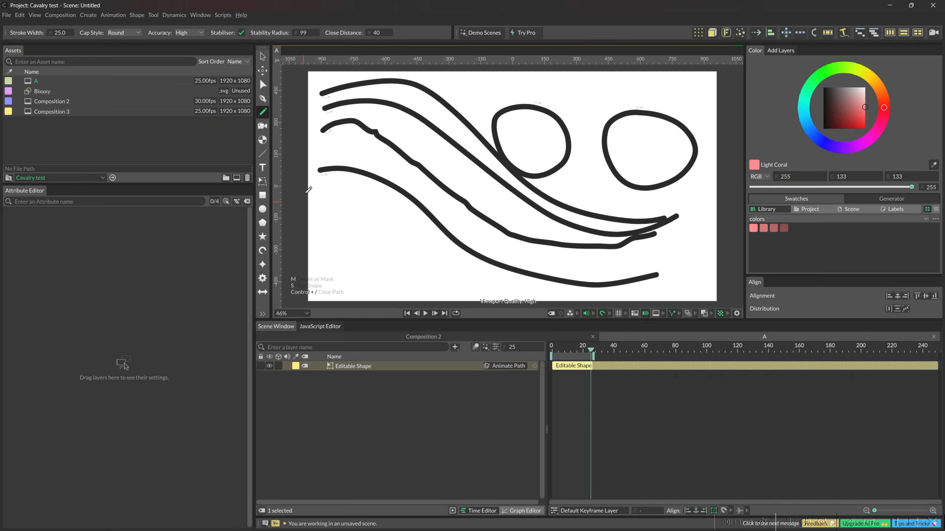
pyautogui.moveTo(325, 218)
pyautogui.mouseDown()
pyautogui.moveTo(383, 206)
pyautogui.moveTo(424, 257)
pyautogui.moveTo(497, 302)
pyautogui.mouseUp()
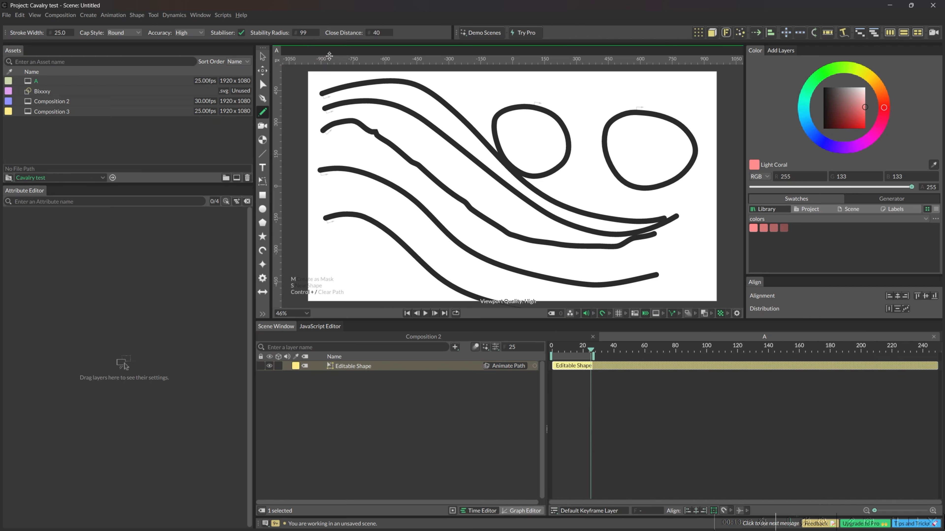
pyautogui.moveTo(303, 36); pyautogui.dragTo(239, 45)
pyautogui.hotkey('ctrl', 'z')
pyautogui.hotkey('ctrl', 'z')
pyautogui.hotkey('ctrl', 'z')
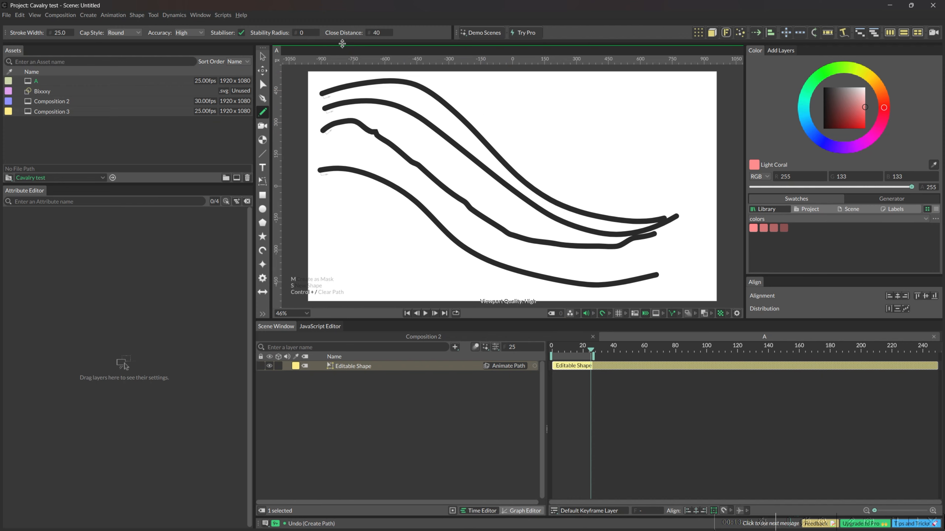
# Step: Draw a curve at the canvas's upper right with a Stability Radius of 6, and one at the lower left with 732
pyautogui.moveTo(301, 34); pyautogui.dragTo(311, 35)
pyautogui.moveTo(469, 89)
pyautogui.mouseDown()
pyautogui.moveTo(520, 101)
pyautogui.moveTo(582, 167)
pyautogui.moveTo(643, 183)
pyautogui.moveTo(684, 175)
pyautogui.mouseUp()
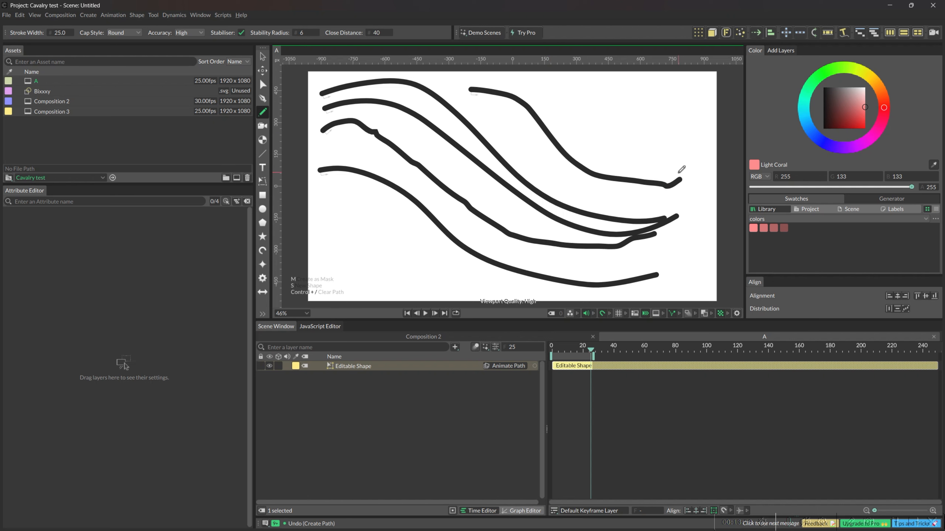
pyautogui.moveTo(298, 33); pyautogui.dragTo(521, 55)
pyautogui.moveTo(393, 194)
pyautogui.mouseDown()
pyautogui.moveTo(417, 210)
pyautogui.moveTo(516, 201)
pyautogui.moveTo(573, 222)
pyautogui.moveTo(649, 270)
pyautogui.moveTo(720, 373)
pyautogui.moveTo(764, 389)
pyautogui.moveTo(804, 386)
pyautogui.moveTo(864, 342)
pyautogui.mouseUp()
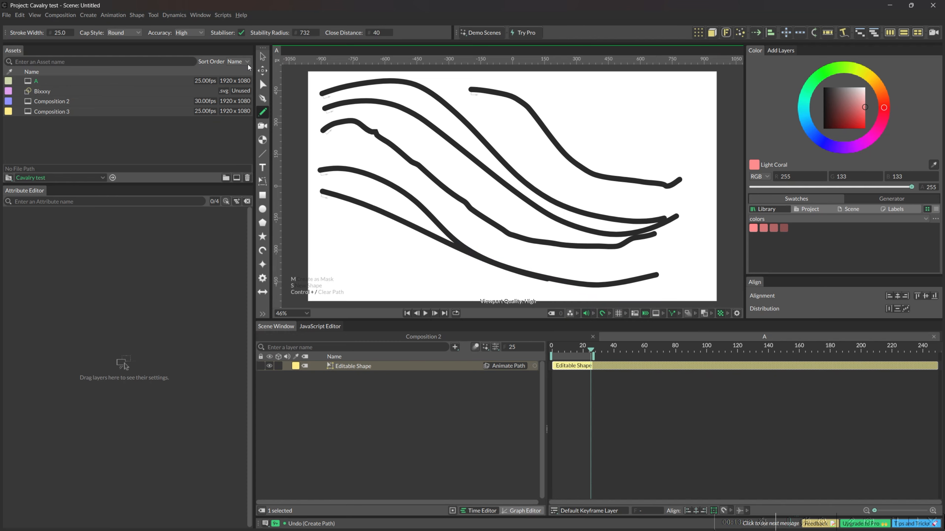
# Step: Set the Stability Radius to 120 and draw a freehand curve below all the others
pyautogui.moveTo(309, 43); pyautogui.dragTo(280, 27)
pyautogui.click(302, 33)
pyautogui.write('120')
pyautogui.moveTo(322, 224)
pyautogui.mouseDown()
pyautogui.moveTo(362, 219)
pyautogui.moveTo(431, 254)
pyautogui.moveTo(465, 290)
pyautogui.moveTo(506, 301)
pyautogui.moveTo(637, 295)
pyautogui.mouseUp()
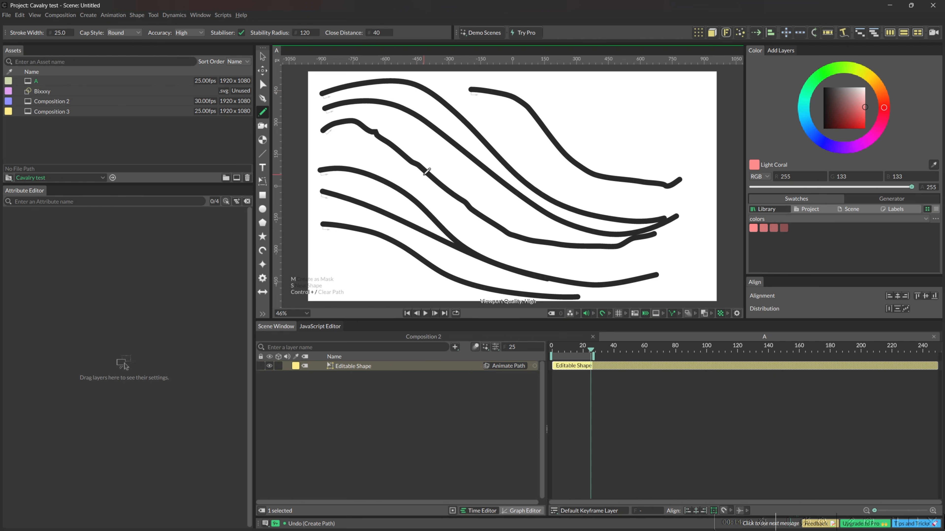
# Step: Delete the shape layer that holds all the freehand curves, leaving the composition empty
pyautogui.hotkey('ctrl', 'a')
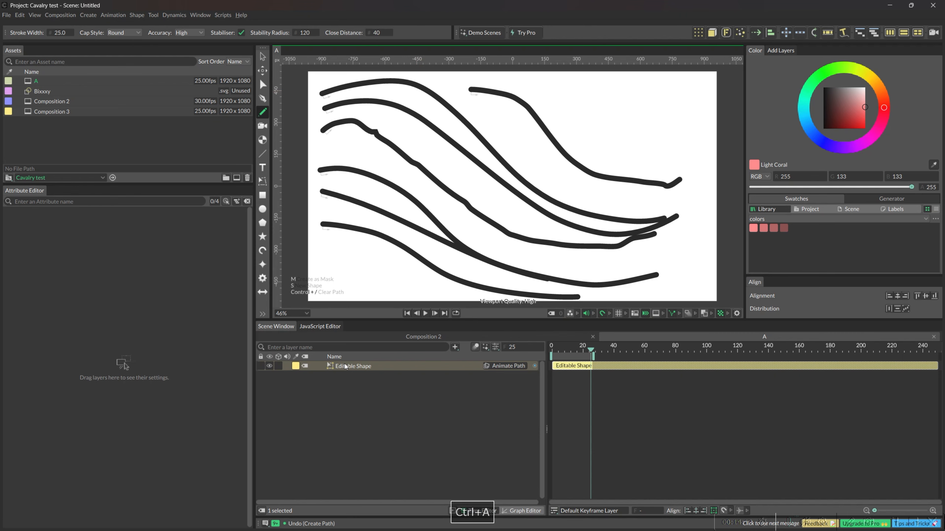
pyautogui.press('Delete')
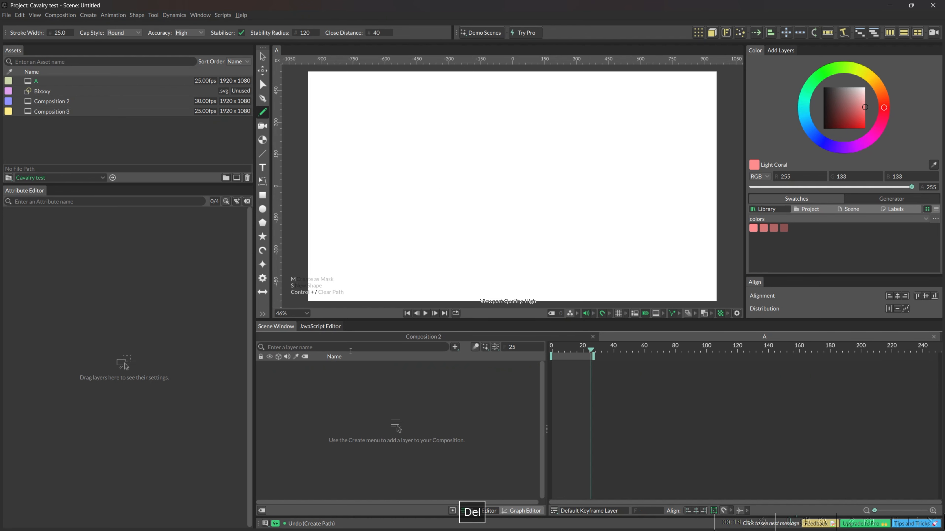
# Step: Activate the Camera tool, open the overview of Pro-only features including tracking, and dismiss it
pyautogui.click(267, 123)
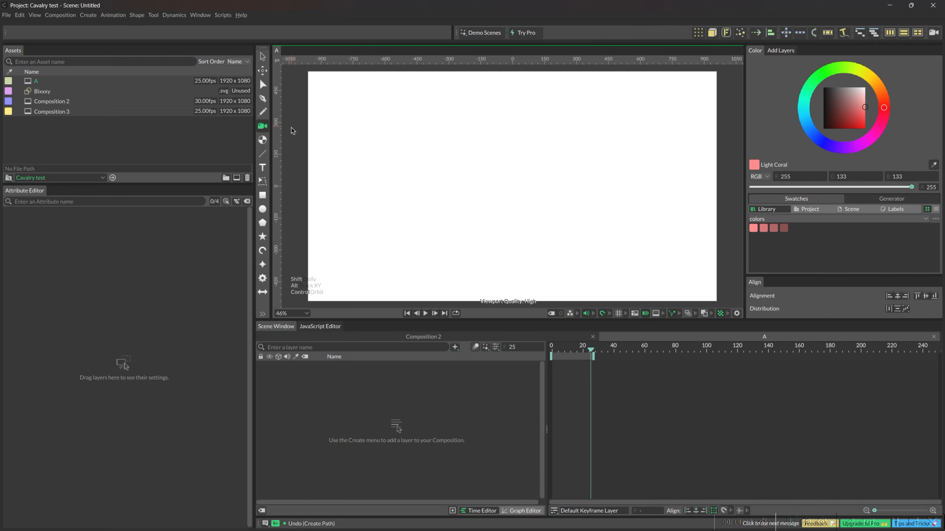
pyautogui.click(263, 140)
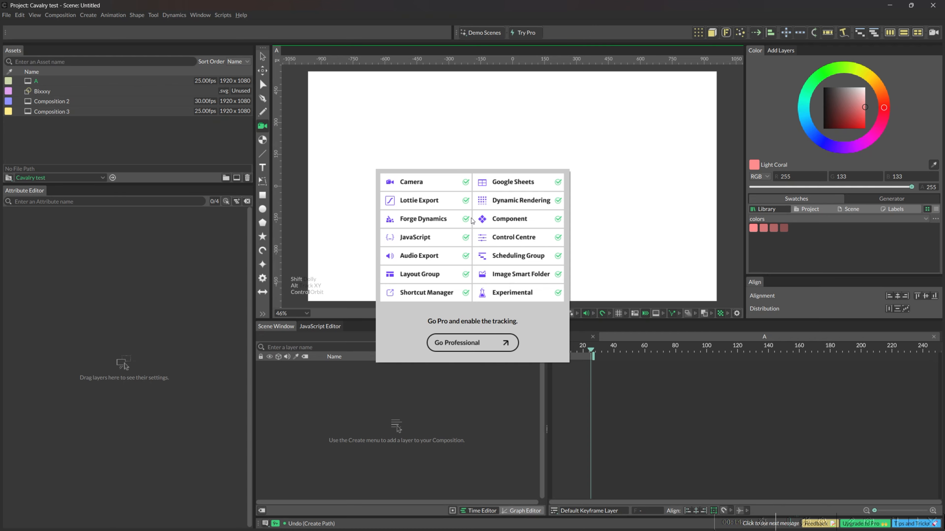
pyautogui.click(524, 402)
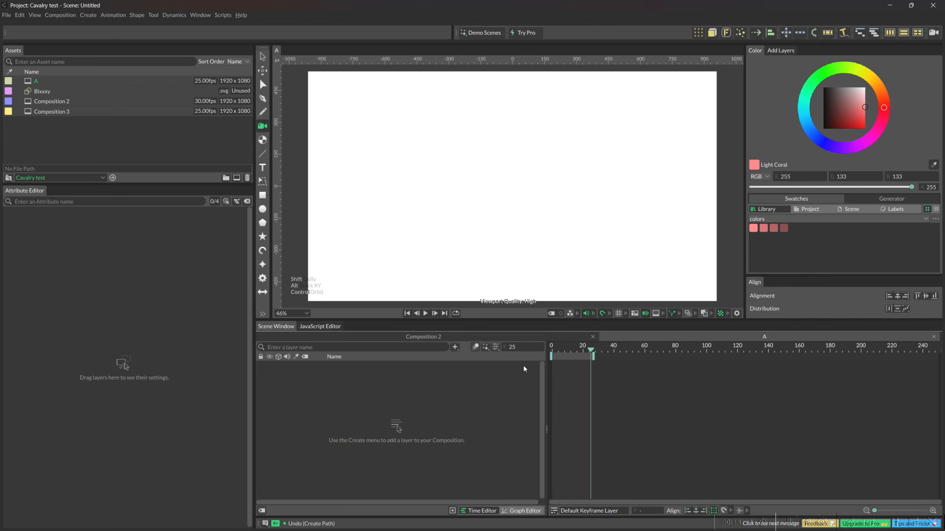
# Step: Add a default Basic Line at the composition centre directly from the Line tool, and delete it
pyautogui.click(264, 153)
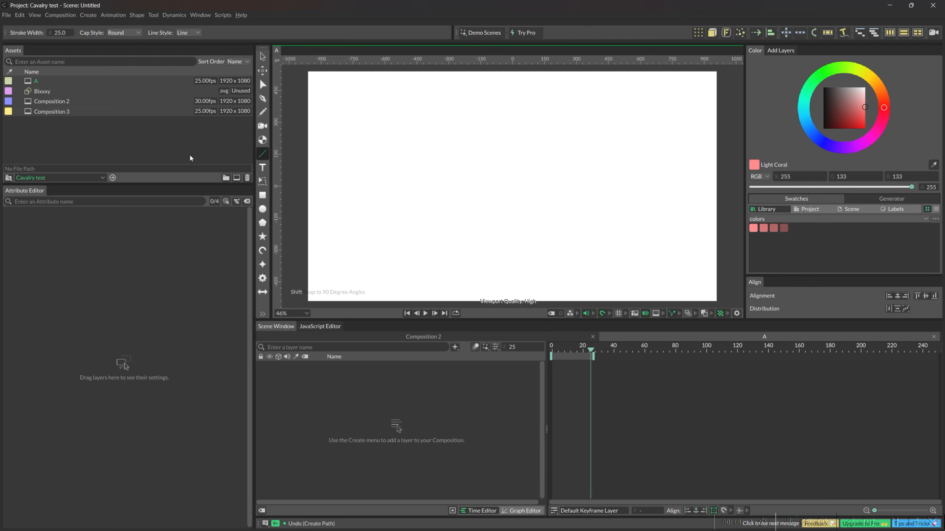
pyautogui.keyDown('alt'); pyautogui.click(262, 154); pyautogui.keyUp('alt')
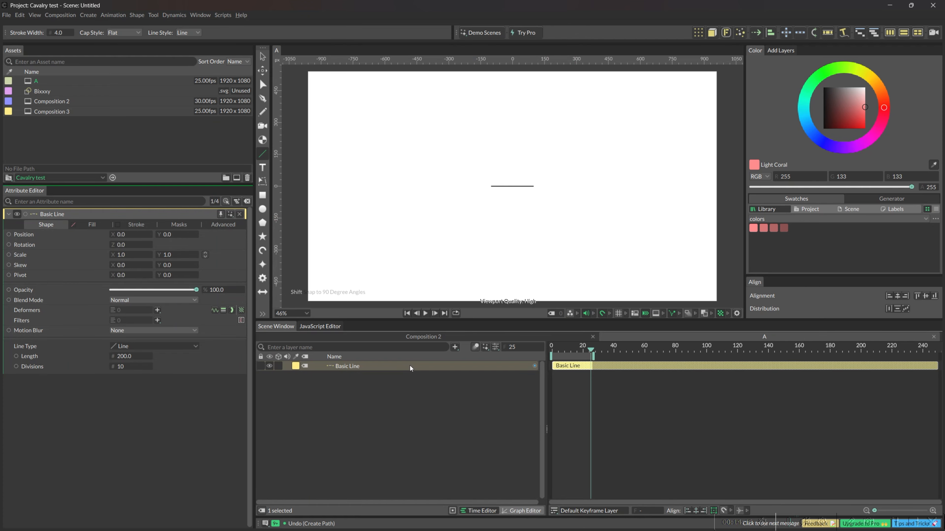
pyautogui.press('Delete')
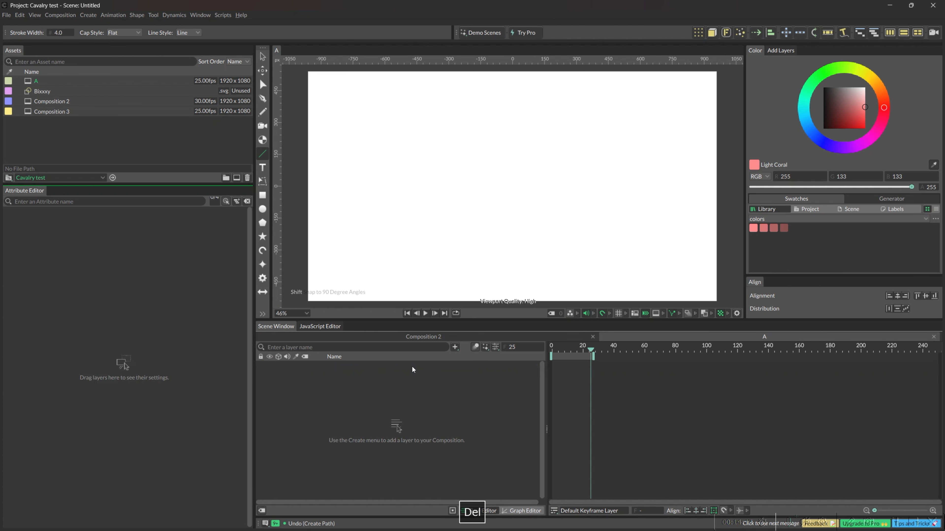
# Step: Add a Basic Line from the Shapes category of the layer library, reopen and dismiss the library, and delete the line
pyautogui.keyDown('ctrl'); pyautogui.click(454, 347); pyautogui.keyUp('ctrl')
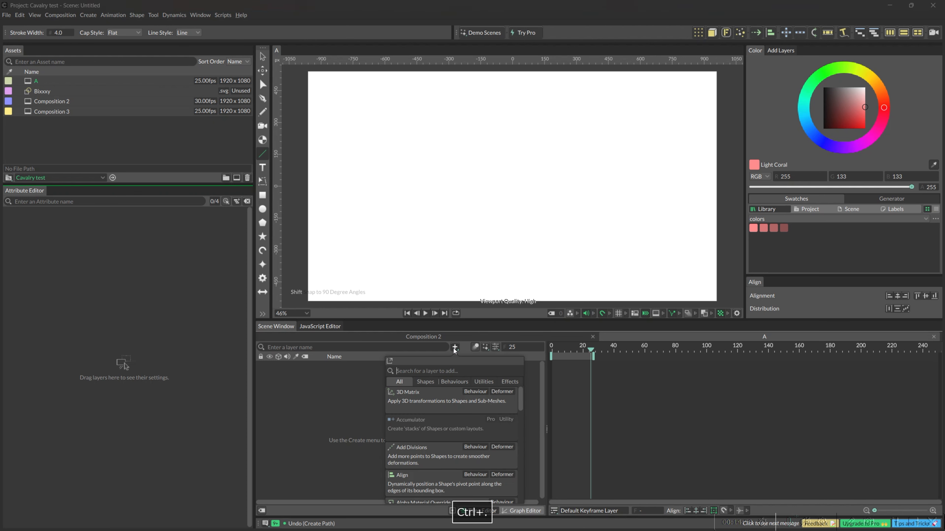
pyautogui.click(428, 382)
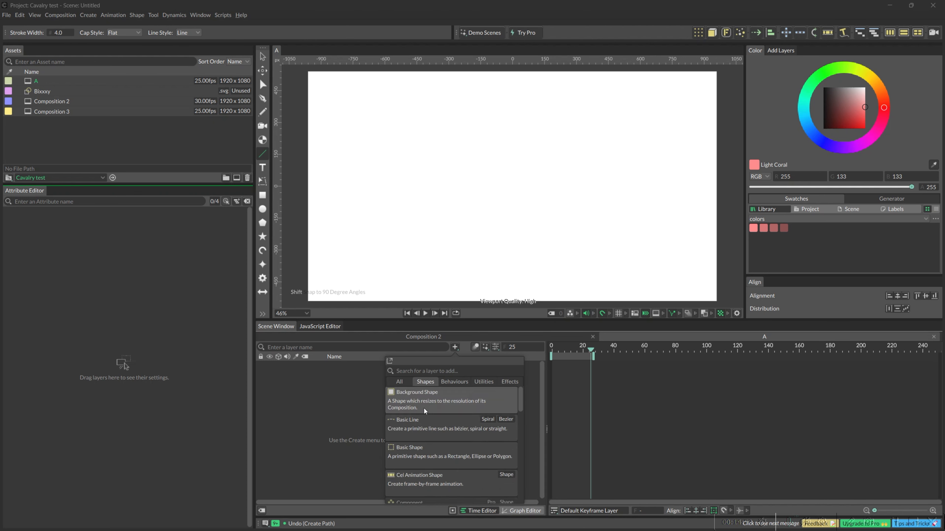
pyautogui.click(462, 419)
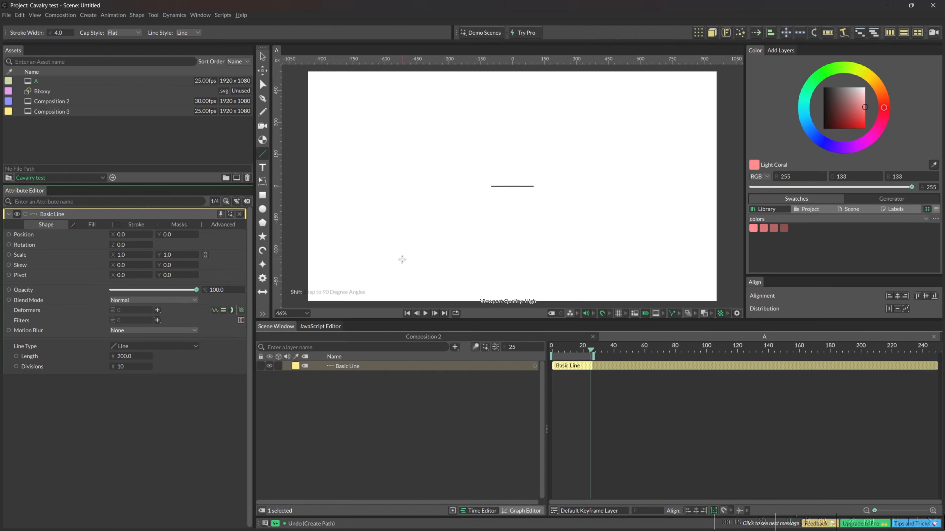
pyautogui.click(453, 347)
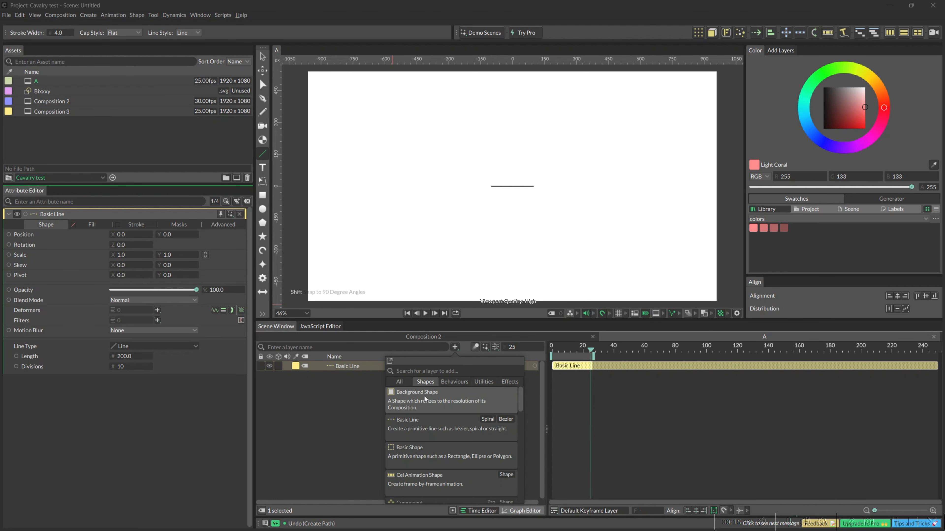
pyautogui.click(346, 418)
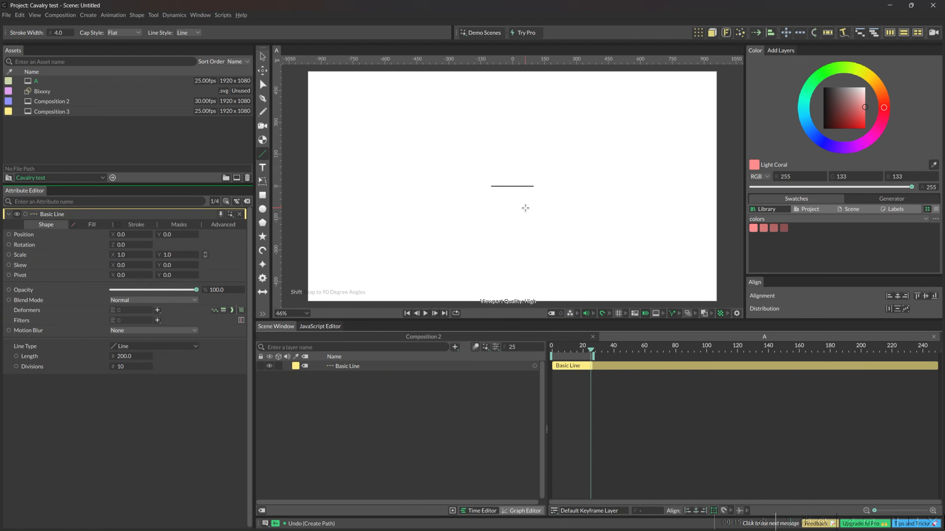
pyautogui.click(432, 365)
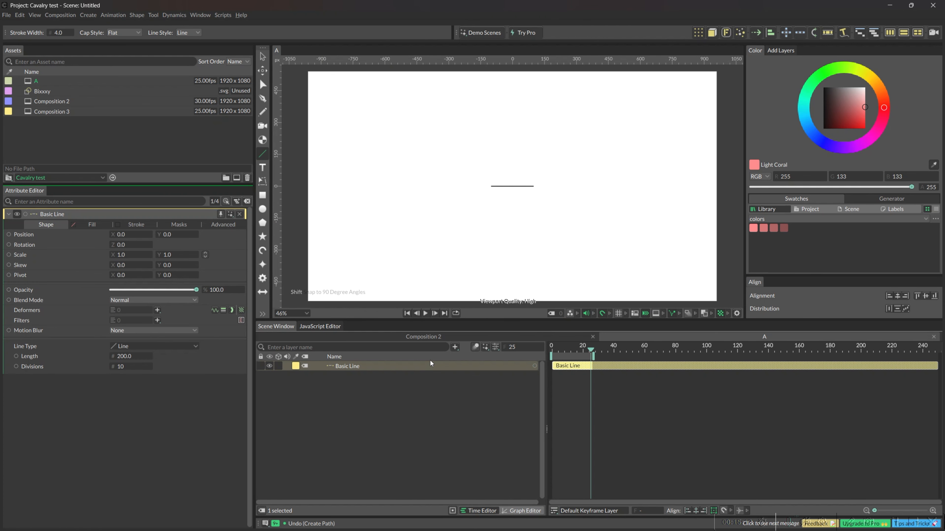
pyautogui.press('Delete')
# Step: Draw three nearly horizontal straight lines below one another with the Line tool, about 1000, 600 and 575 px long
pyautogui.click(263, 167)
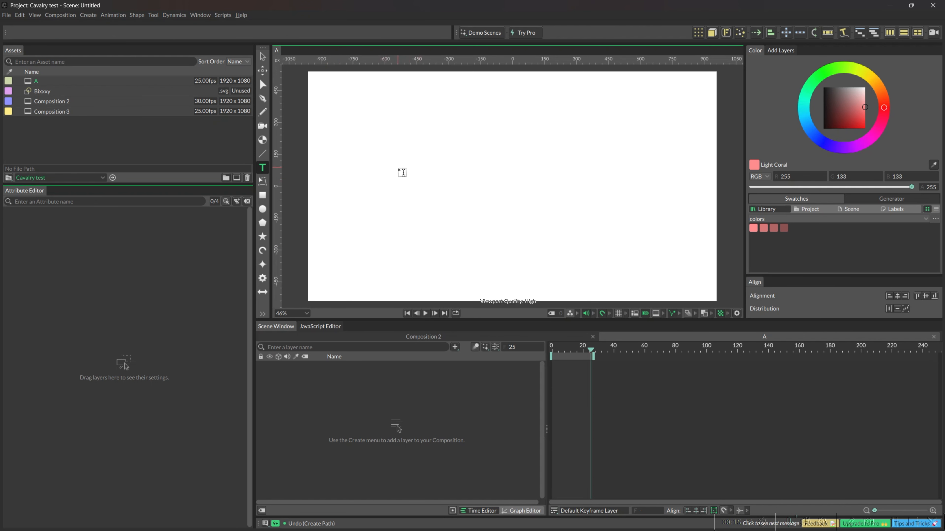
pyautogui.click(264, 153)
pyautogui.moveTo(411, 173)
pyautogui.mouseDown()
pyautogui.moveTo(640, 189)
pyautogui.moveTo(640, 174)
pyautogui.moveTo(623, 170)
pyautogui.mouseUp()
pyautogui.moveTo(496, 211); pyautogui.dragTo(623, 205)
pyautogui.moveTo(491, 245); pyautogui.dragTo(614, 242)
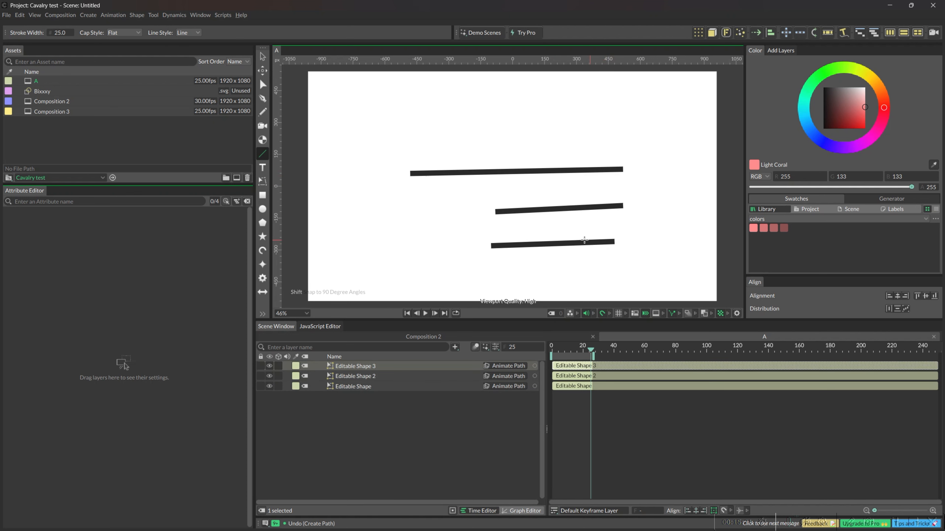
# Step: Set the Line Style to Bézier and draw a shallow S-curve and a steeper one above the straight lines
pyautogui.click(188, 33)
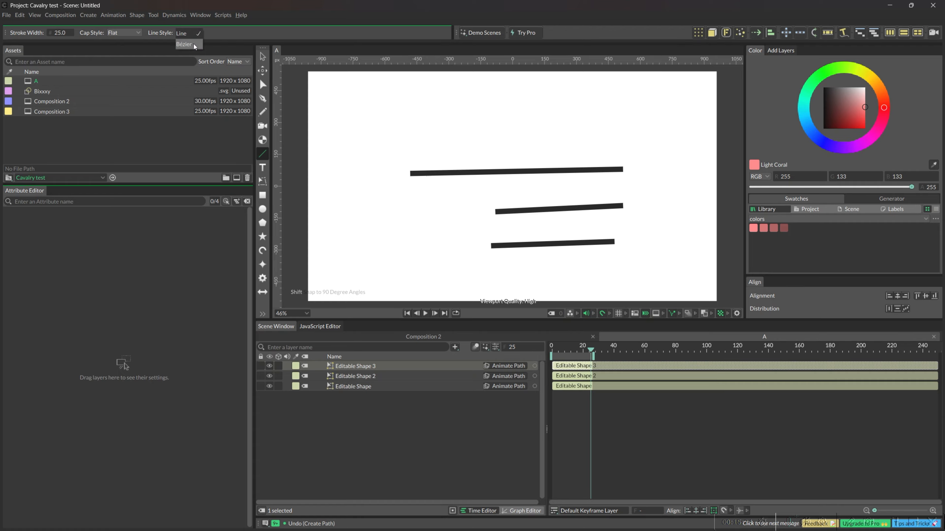
pyautogui.moveTo(410, 132); pyautogui.dragTo(538, 122)
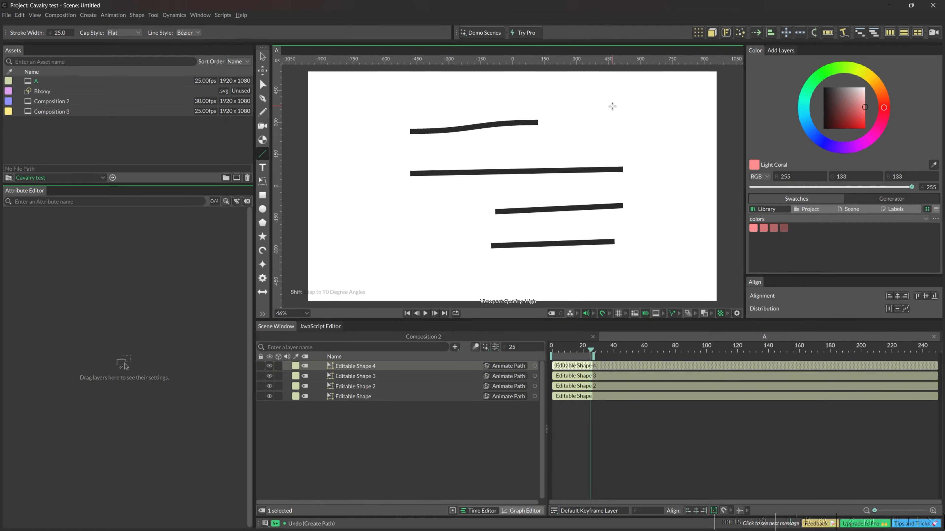
pyautogui.moveTo(609, 105); pyautogui.dragTo(529, 176)
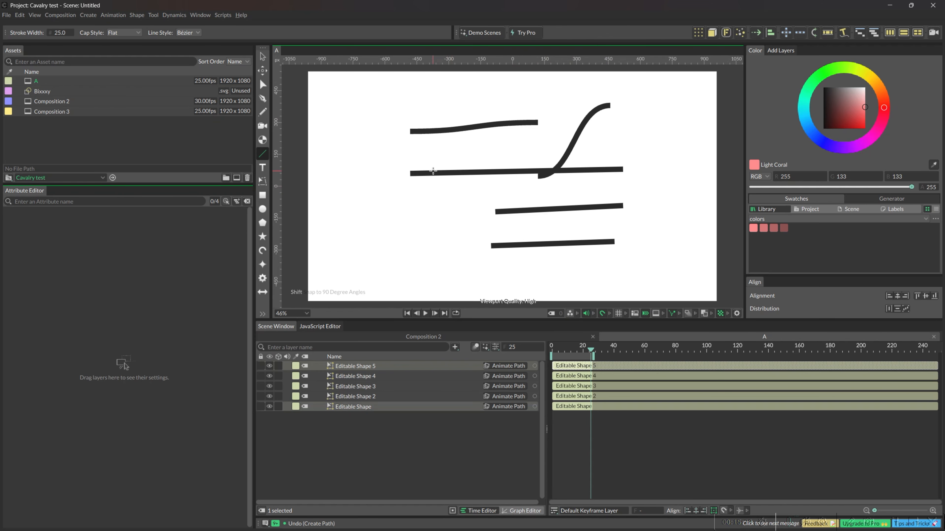
# Step: Select all five straight and Bézier lines on the canvas and delete them
pyautogui.press('v')
pyautogui.moveTo(392, 95); pyautogui.dragTo(704, 244)
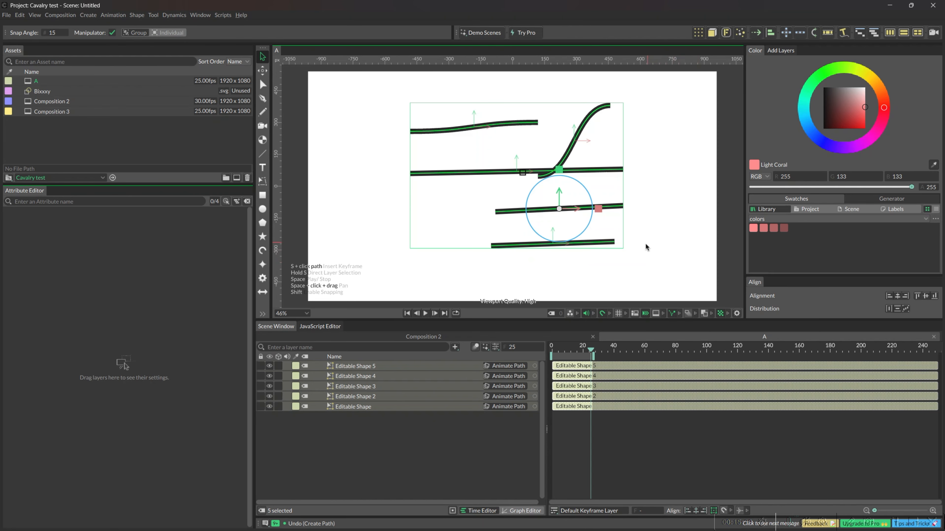
pyautogui.press('Delete')
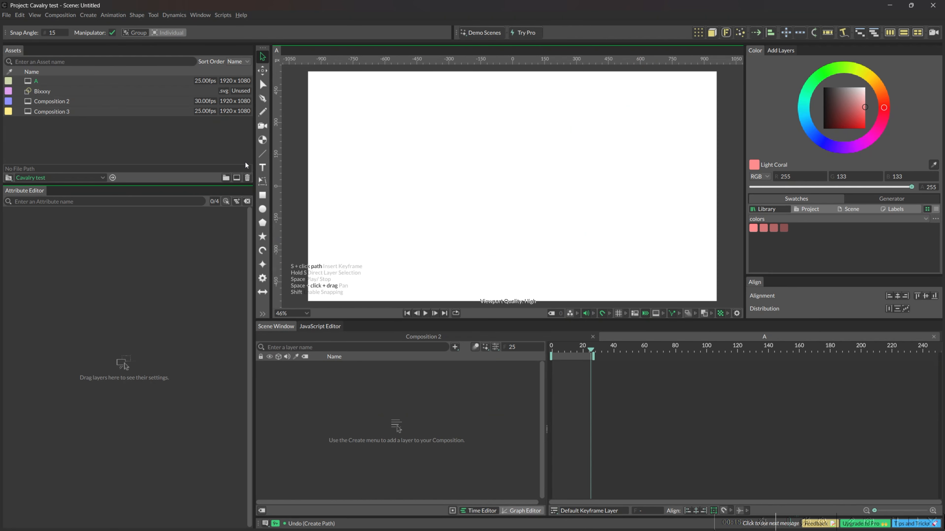
# Step: Place a default "Cavalry" text shape in the upper-left part of the canvas, at about X -422, Y 137
pyautogui.click(263, 168)
pyautogui.click(424, 161)
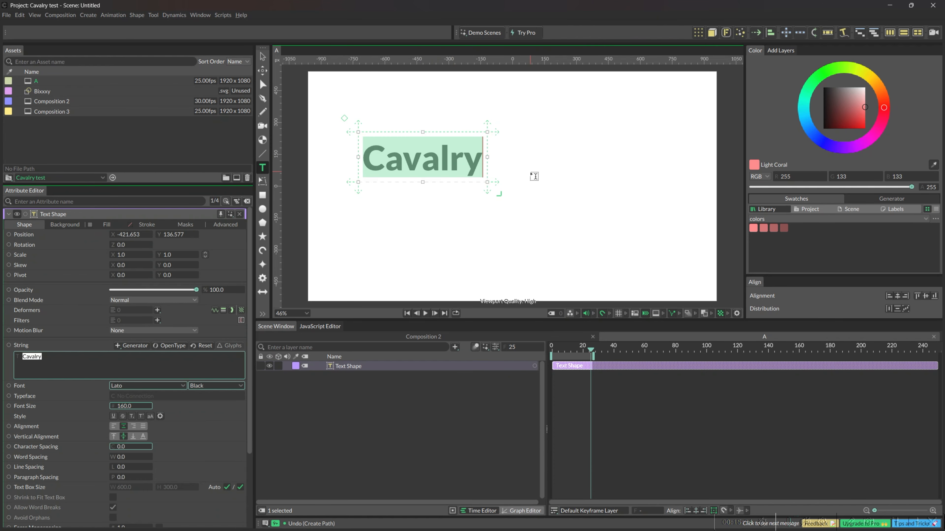
pyautogui.press('Escape')
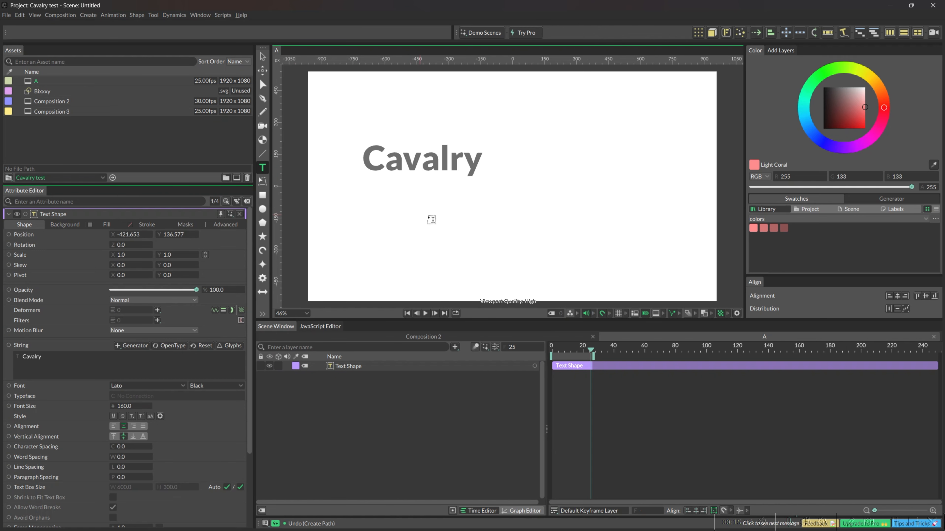
# Step: Place a second default "Cavalry" text shape below the first one, and delete it
pyautogui.click(465, 209)
pyautogui.click(262, 56)
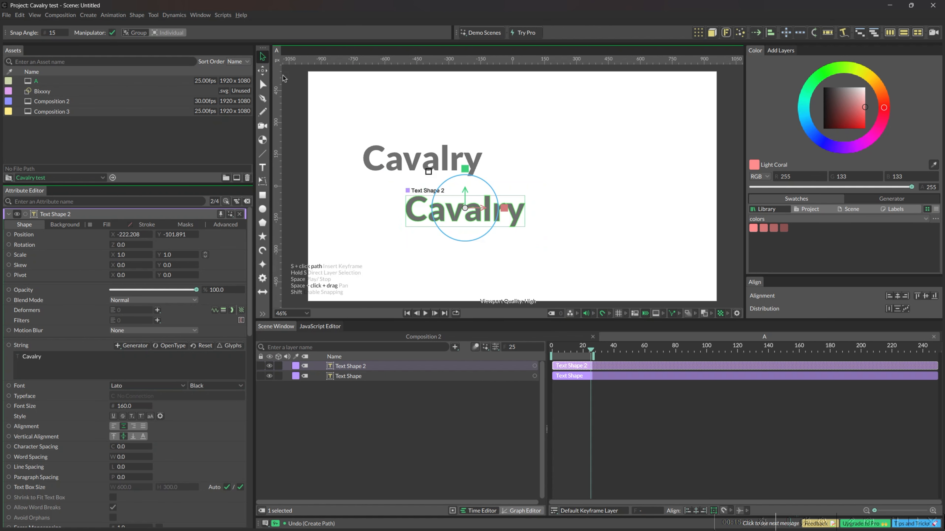
pyautogui.press('Delete')
# Step: Move the remaining text shape to about X -41, Y 48 and replace its text with "Black"
pyautogui.moveTo(413, 160); pyautogui.dragTo(477, 171)
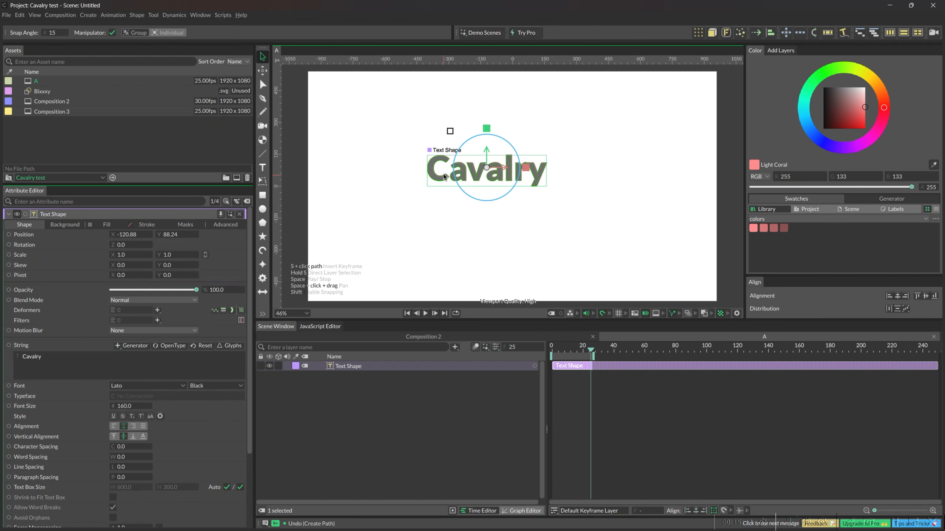
pyautogui.moveTo(437, 177); pyautogui.dragTo(453, 181)
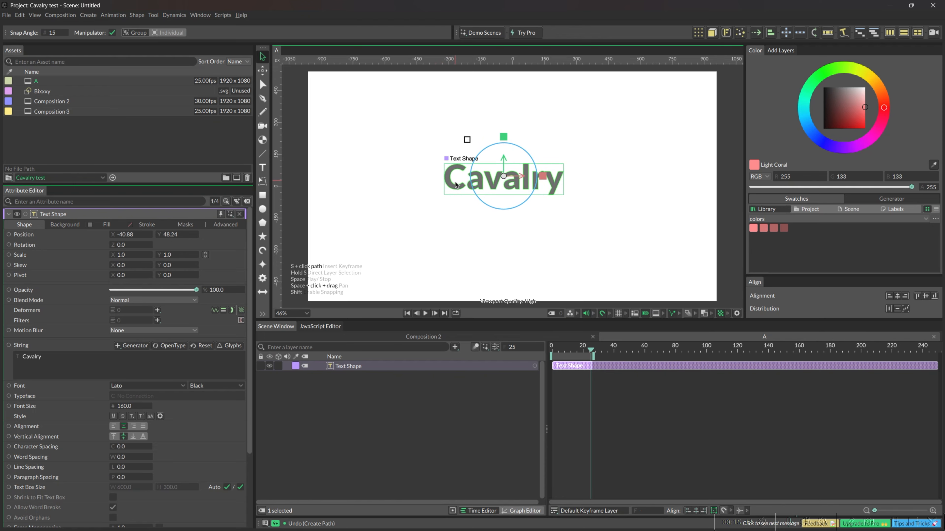
pyautogui.doubleClick(460, 181)
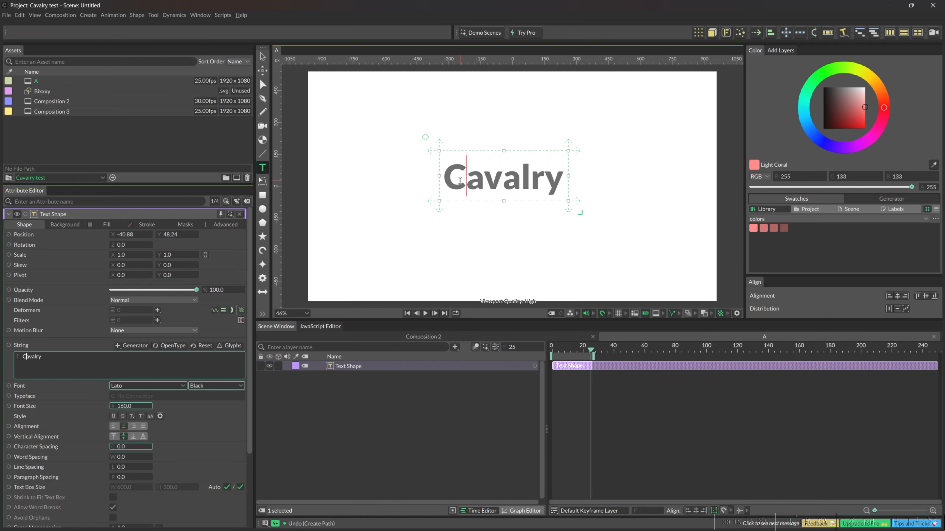
pyautogui.hotkey('ctrl', 's')
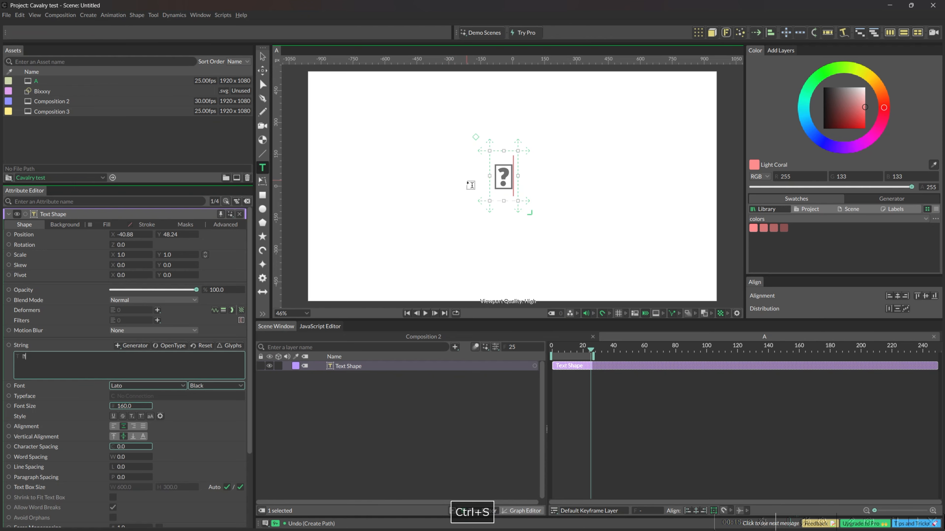
pyautogui.write('ffss')
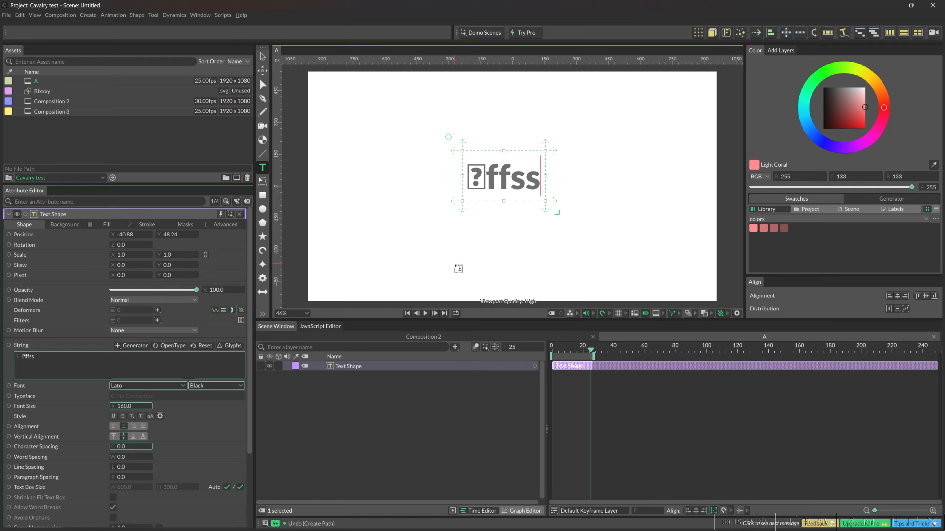
pyautogui.write('fss')
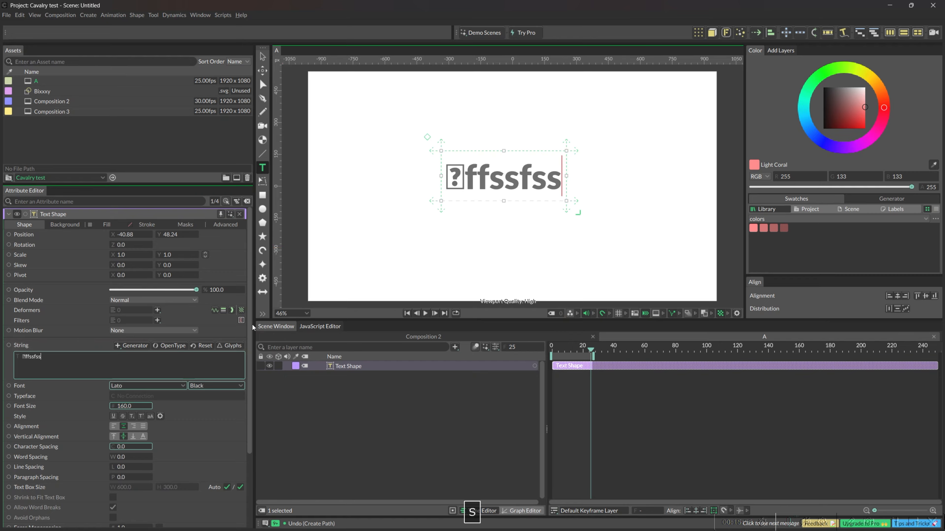
pyautogui.hotkey('ctrl', 'a')
pyautogui.write('Black')
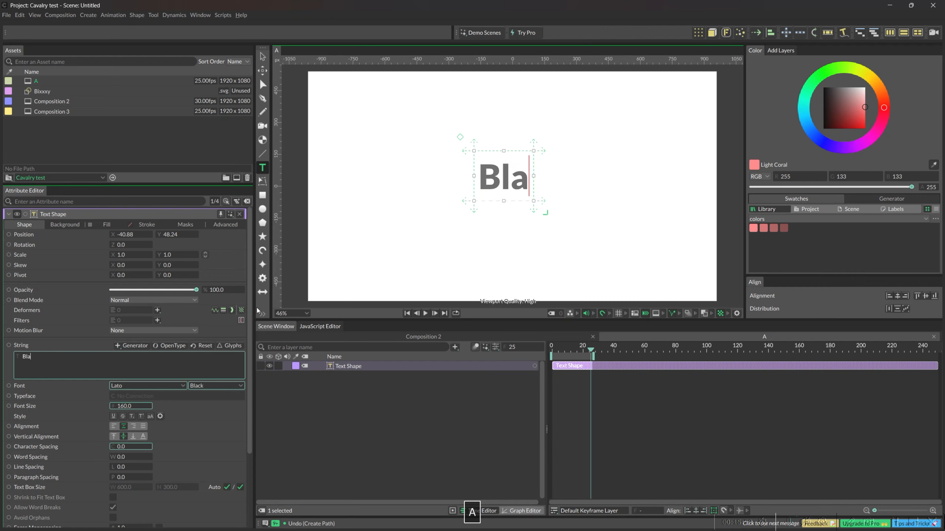
pyautogui.click(457, 436)
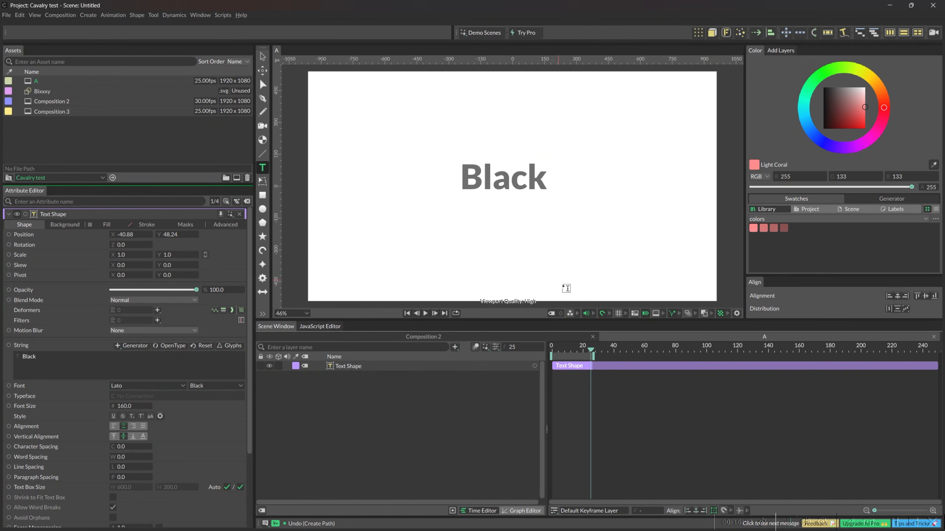
# Step: Select the "Black" text shape on the canvas and delete it
pyautogui.click(263, 57)
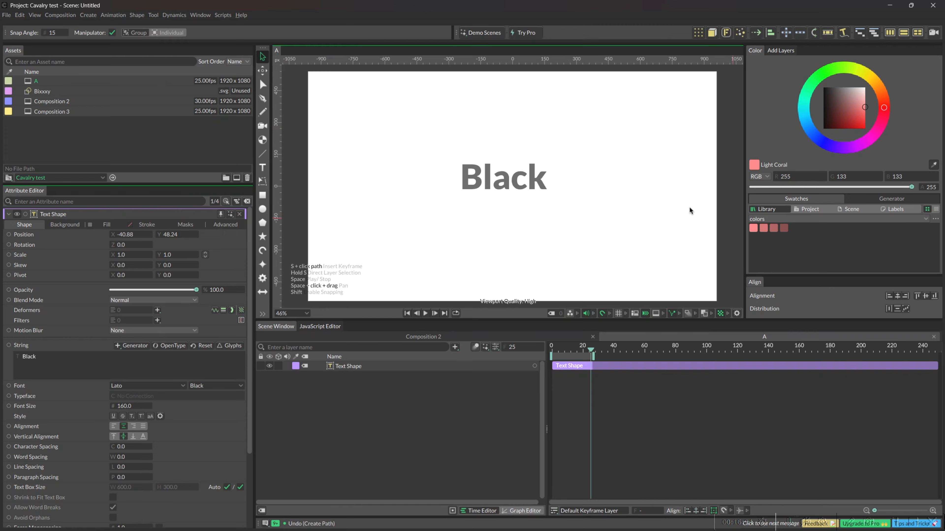
pyautogui.moveTo(621, 146); pyautogui.dragTo(416, 199)
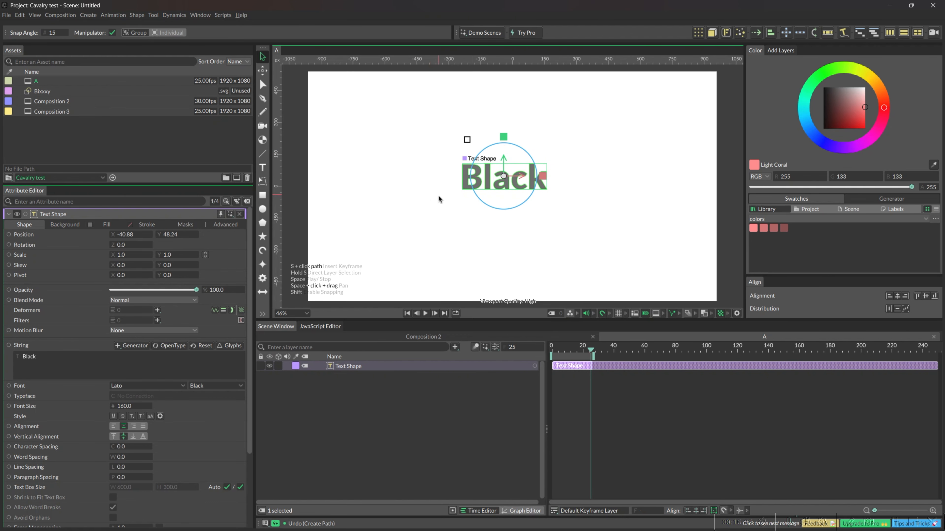
pyautogui.press('Delete')
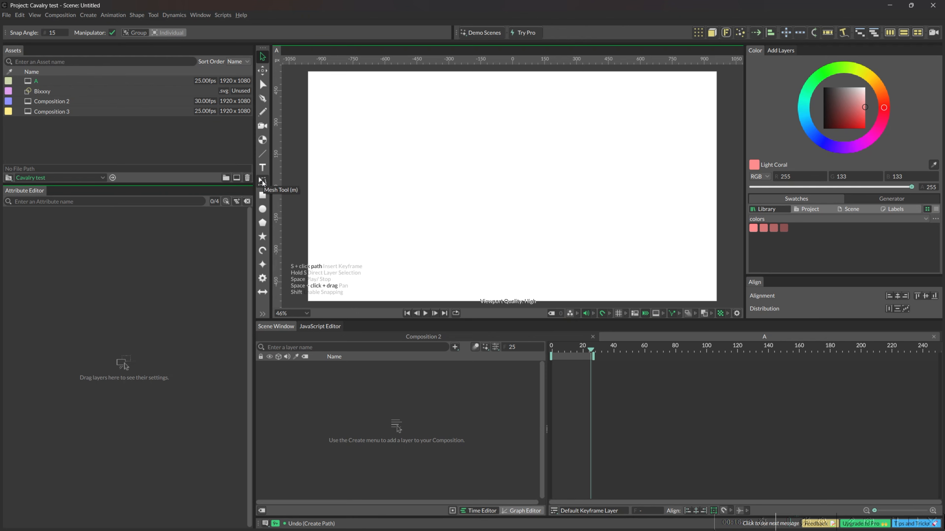
pyautogui.click(262, 182)
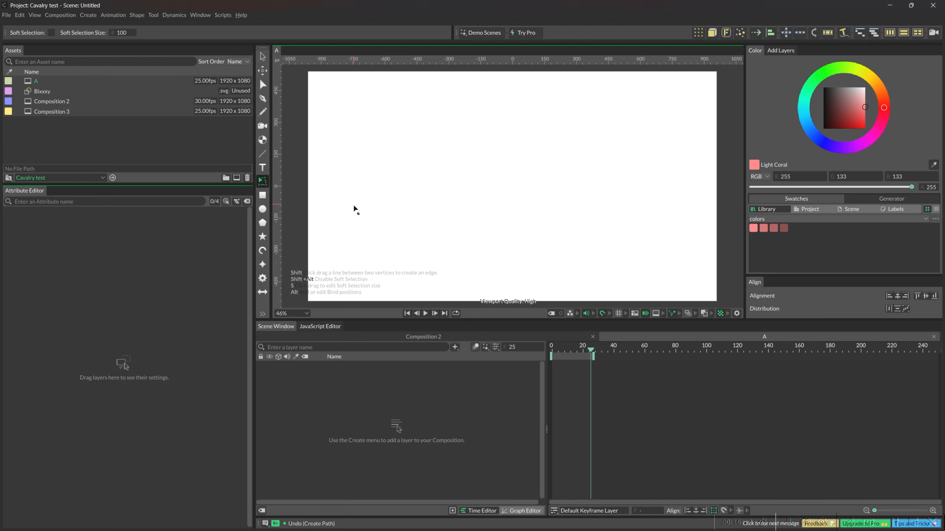
pyautogui.click(263, 168)
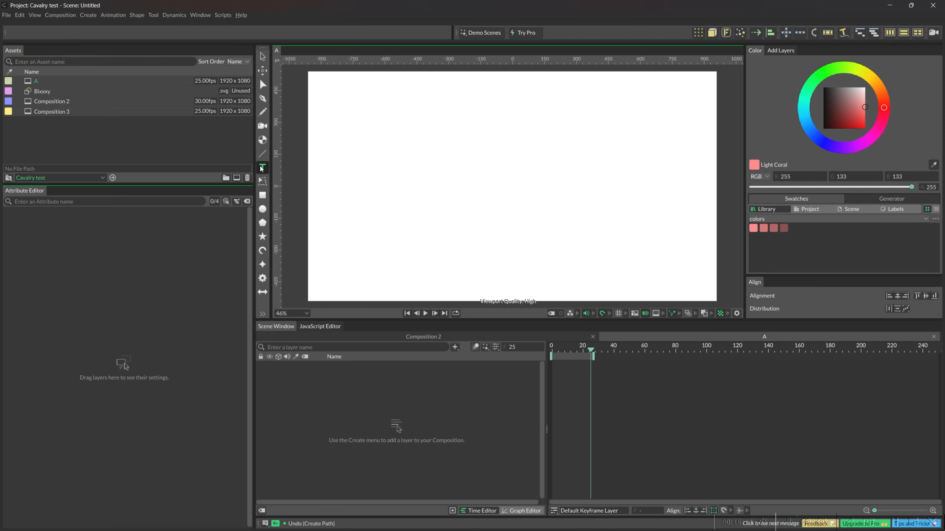
# Step: Create a default rectangle and two default ellipses at the centre of the canvas
pyautogui.click(263, 196)
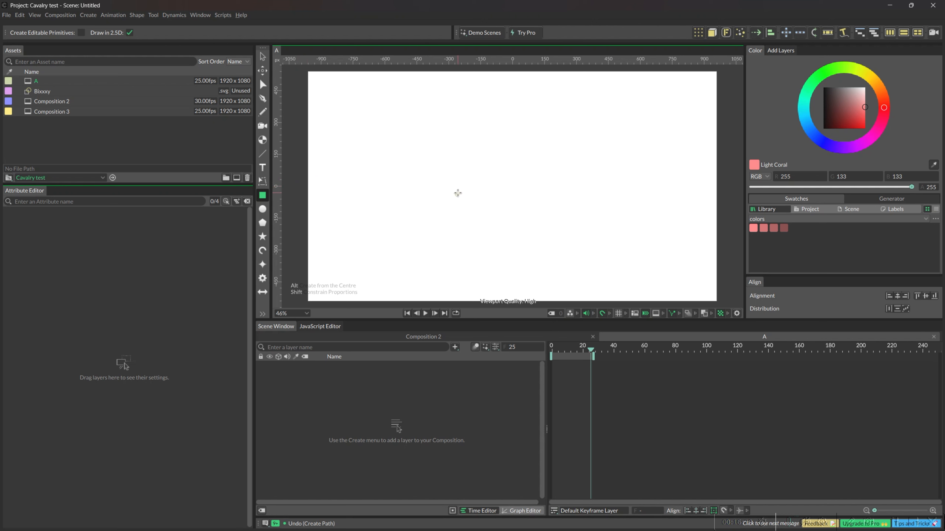
pyautogui.keyDown('alt'); pyautogui.click(263, 196); pyautogui.keyUp('alt')
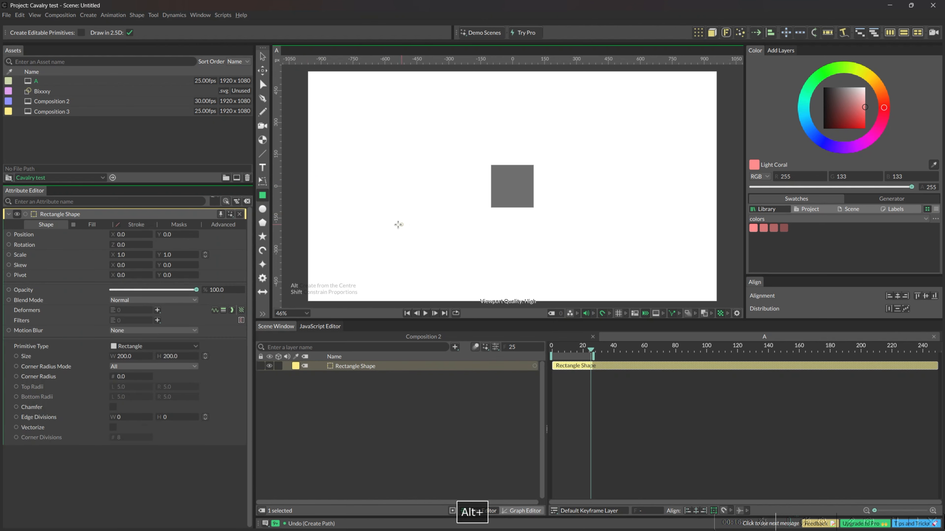
pyautogui.keyDown('alt'); pyautogui.click(263, 210); pyautogui.keyUp('alt')
pyautogui.keyDown('alt'); pyautogui.click(262, 211); pyautogui.keyUp('alt')
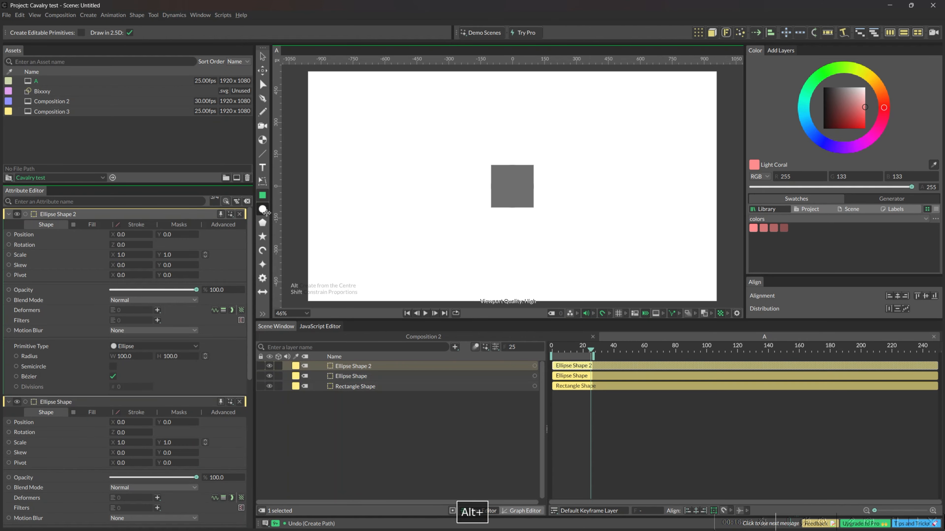
# Step: Delete the rectangle layer and the first ellipse layer from the composition
pyautogui.click(358, 387)
pyautogui.press('Delete')
pyautogui.click(365, 373)
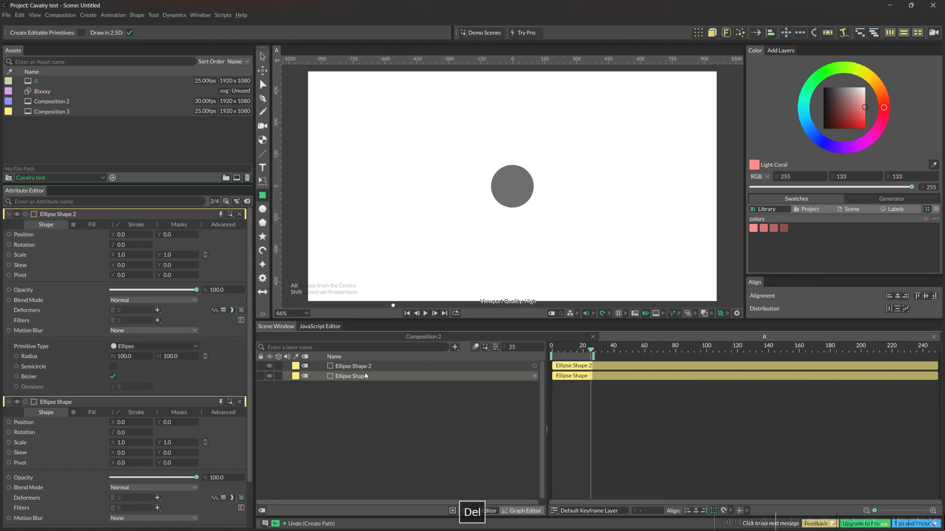
pyautogui.press('Delete')
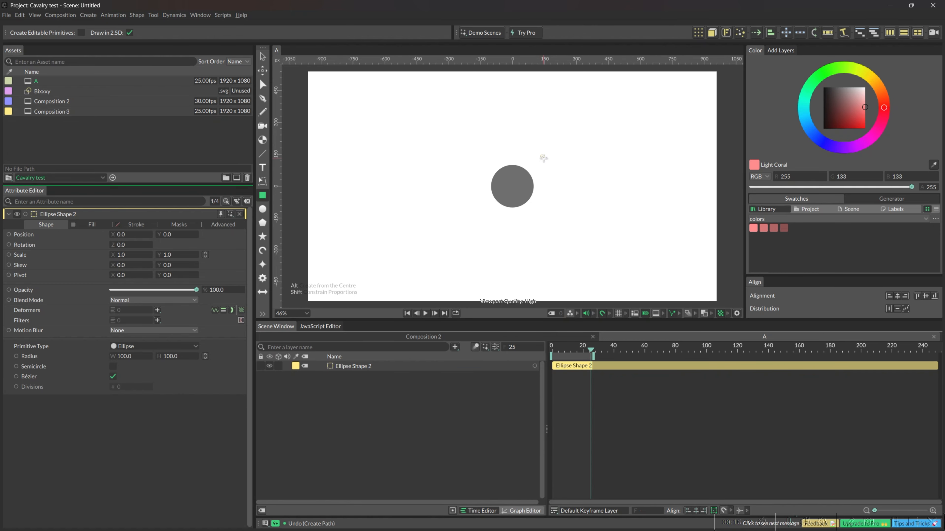
# Step: Draw a rectangle about 490 by 320 over the centred ellipse and place three default pentagons across the upper part of the canvas
pyautogui.moveTo(552, 164); pyautogui.dragTo(449, 234)
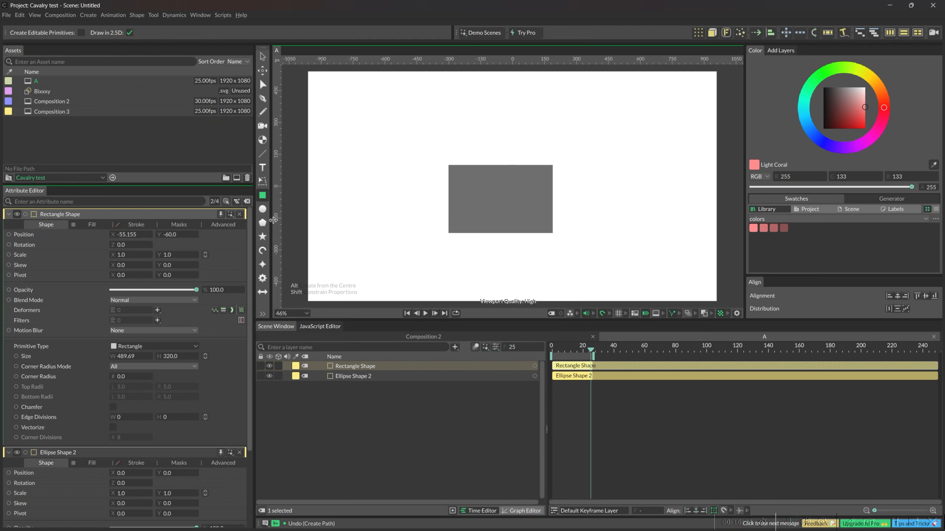
pyautogui.click(262, 222)
pyautogui.click(372, 110)
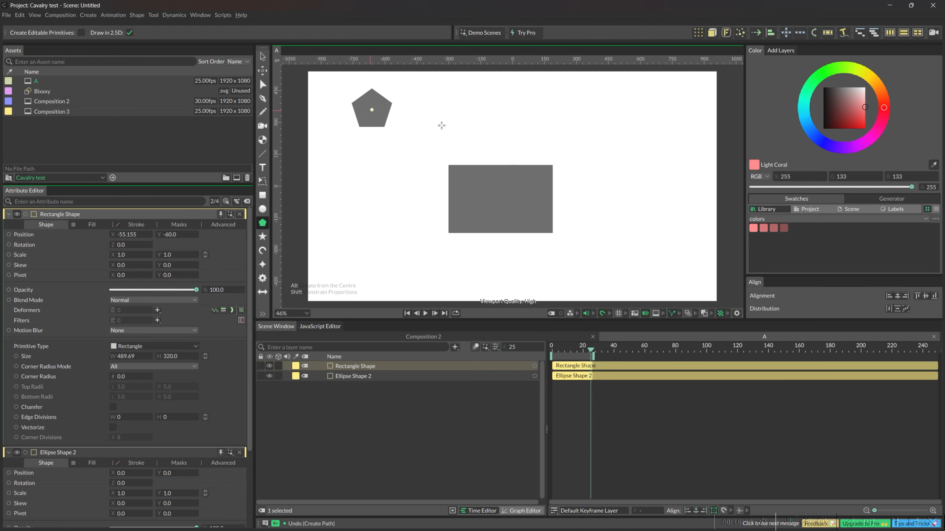
pyautogui.click(524, 110)
pyautogui.click(628, 122)
# Step: Place a default star to the left of the large rectangle and two default arcs to its right
pyautogui.click(262, 240)
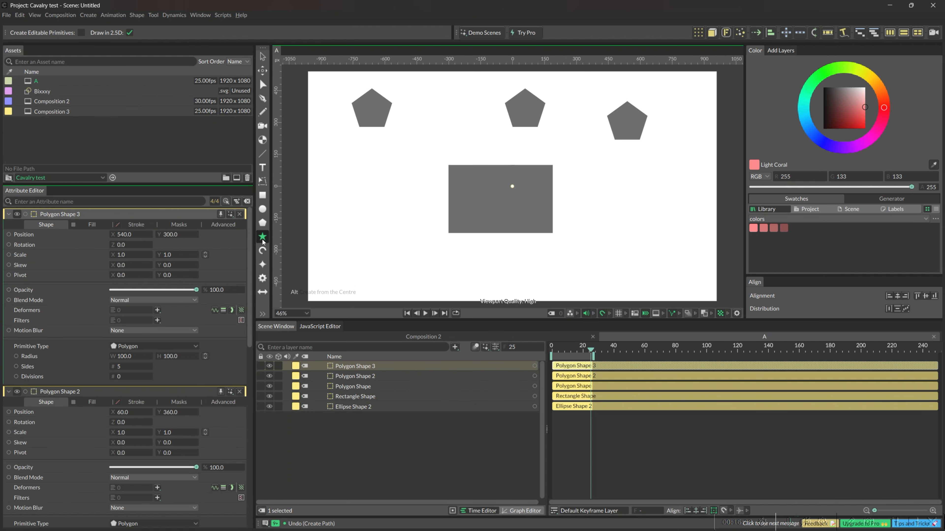
pyautogui.click(359, 200)
pyautogui.click(262, 250)
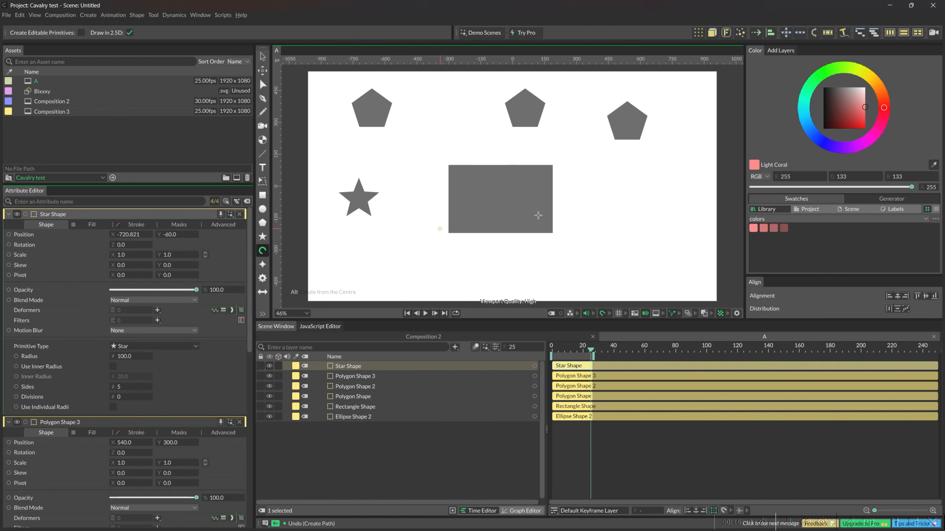
pyautogui.click(611, 182)
pyautogui.click(622, 241)
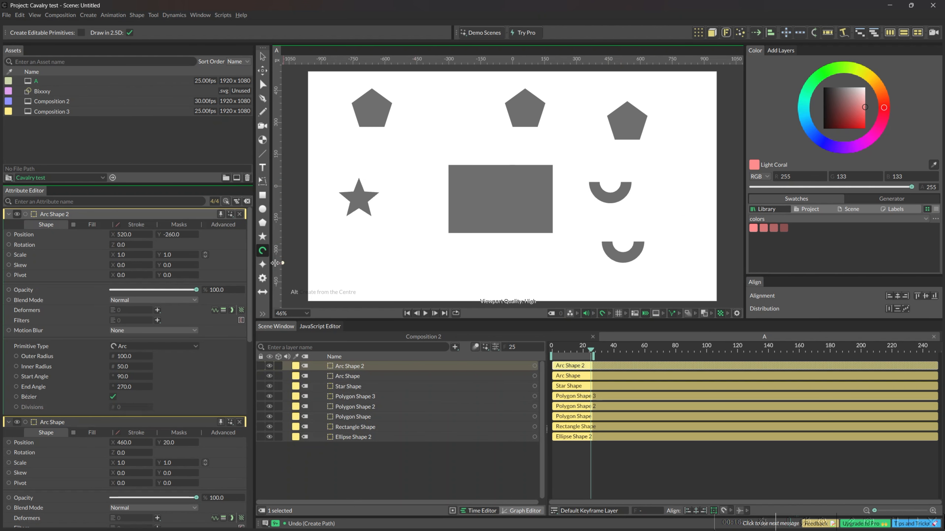
# Step: Place a default super ellipse, cogwheel and arrow in a row along the lower left of the canvas
pyautogui.click(262, 264)
pyautogui.click(329, 250)
pyautogui.click(263, 278)
pyautogui.click(392, 253)
pyautogui.click(262, 292)
pyautogui.click(454, 272)
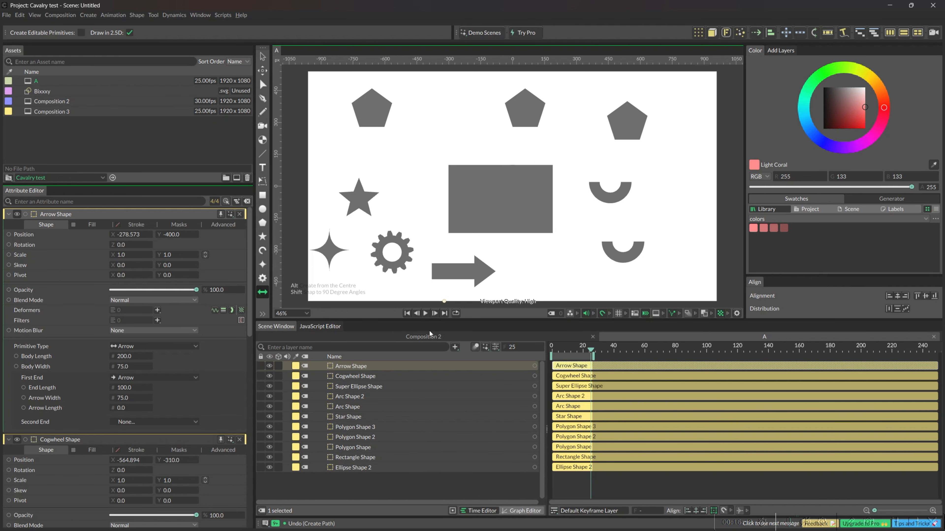
# Step: Select all shapes in the composition and delete them
pyautogui.hotkey('ctrl', 'a')
pyautogui.press('Delete')
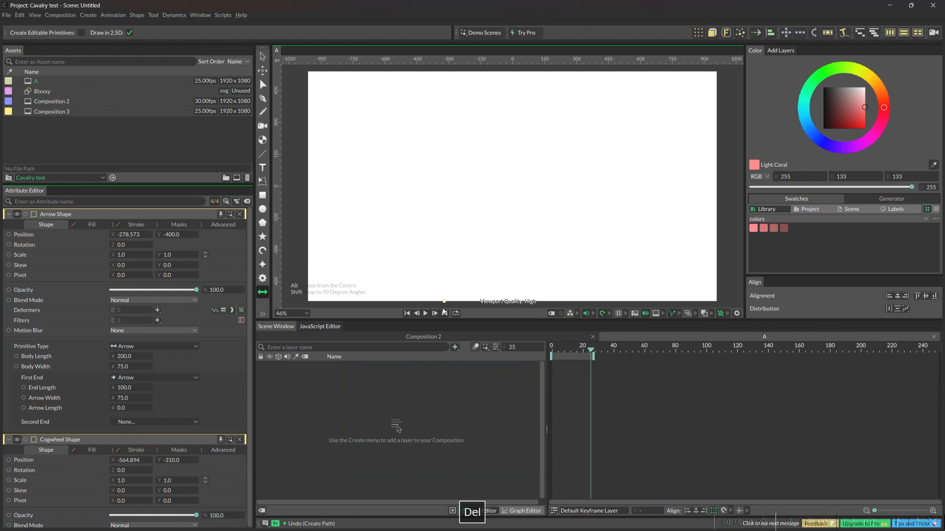
# Step: Place a default Super Shape near the canvas centre, at about X 40, Y 0
pyautogui.click(152, 15)
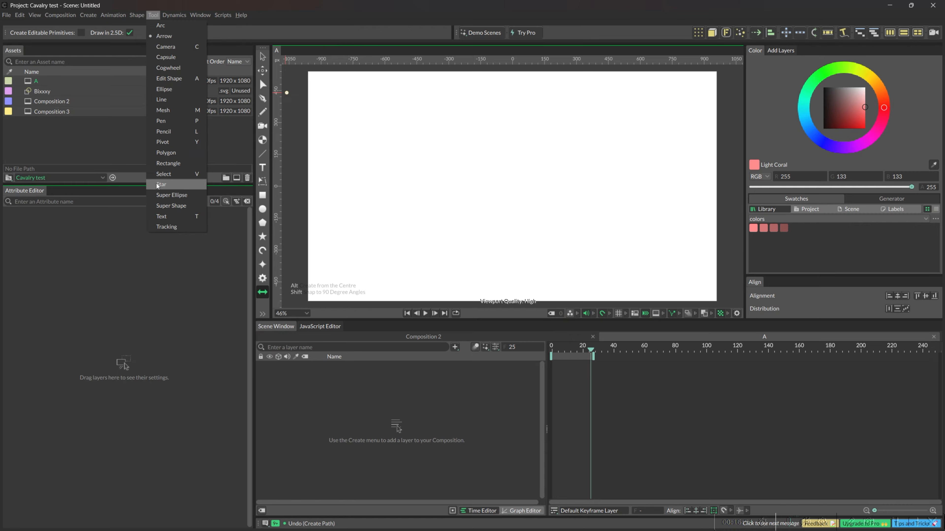
pyautogui.click(182, 206)
pyautogui.click(520, 186)
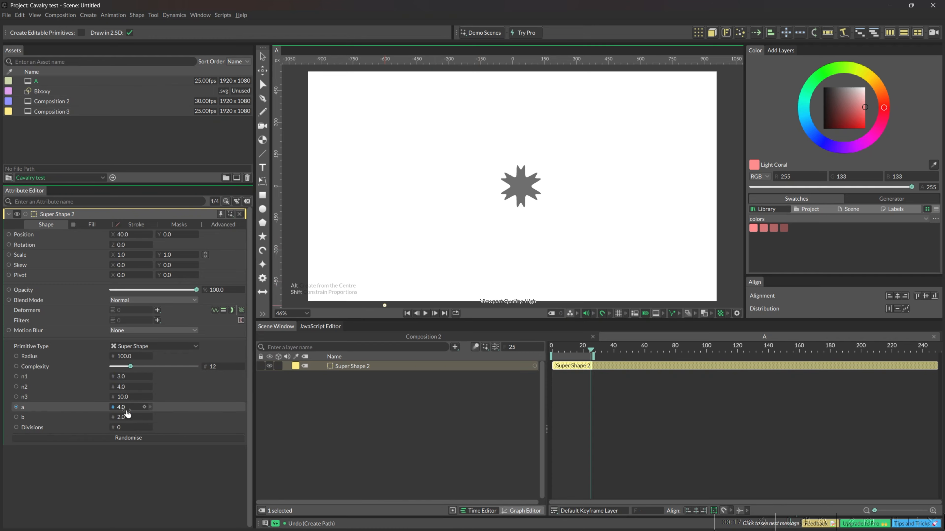
# Step: Randomise the Super Shape's parameters repeatedly, nudging n2 to about 5.83 after the first randomisation
pyautogui.click(127, 439)
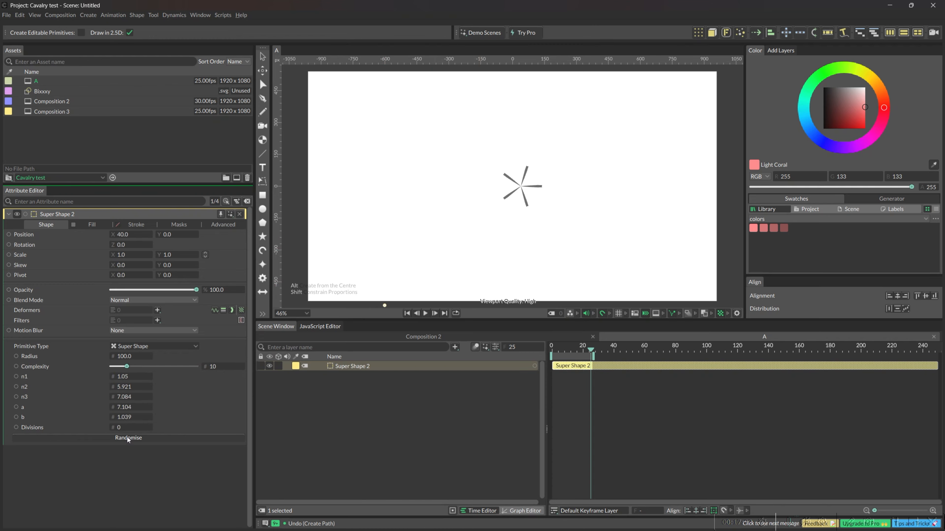
pyautogui.moveTo(117, 388)
pyautogui.mouseDown()
pyautogui.moveTo(145, 389)
pyautogui.moveTo(115, 392)
pyautogui.mouseUp()
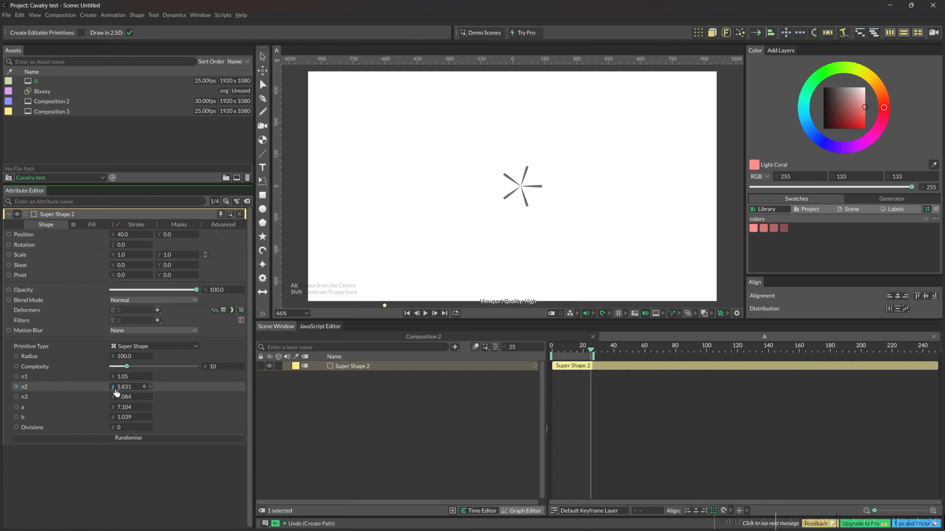
pyautogui.click(125, 439)
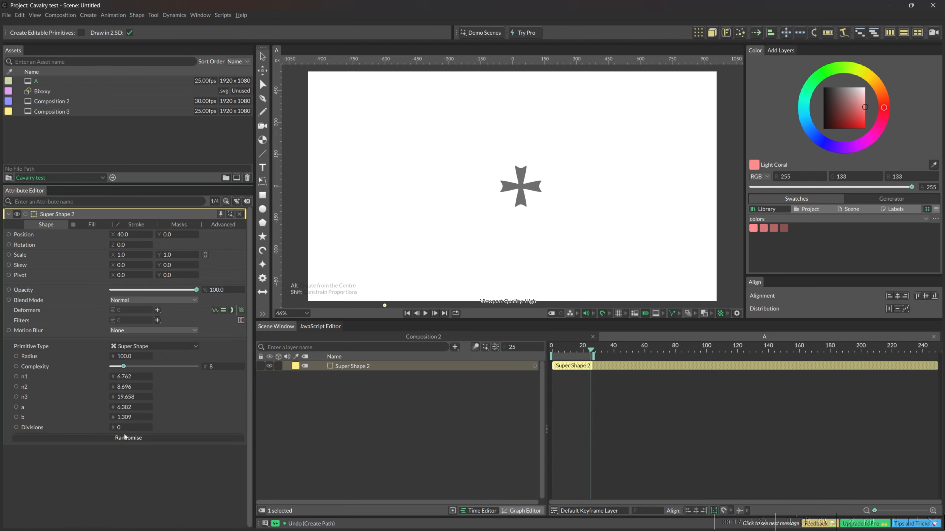
pyautogui.click(124, 439)
pyautogui.click(124, 438)
pyautogui.click(124, 439)
pyautogui.click(124, 438)
pyautogui.click(124, 438)
pyautogui.click(121, 438)
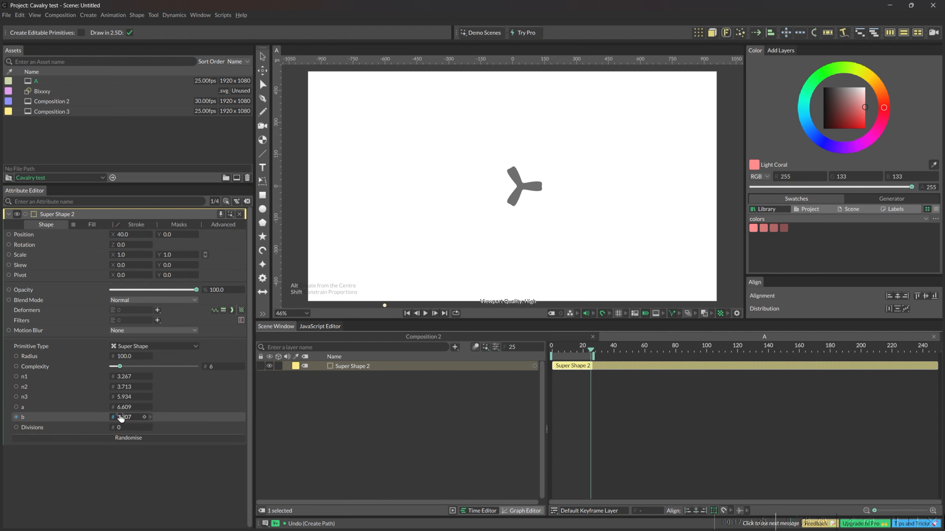
# Step: Set the Super Shape's b value to about 4.5
pyautogui.moveTo(122, 419)
pyautogui.mouseDown()
pyautogui.moveTo(136, 416)
pyautogui.moveTo(131, 410)
pyautogui.mouseUp()
pyautogui.click(123, 408)
pyautogui.click(123, 455)
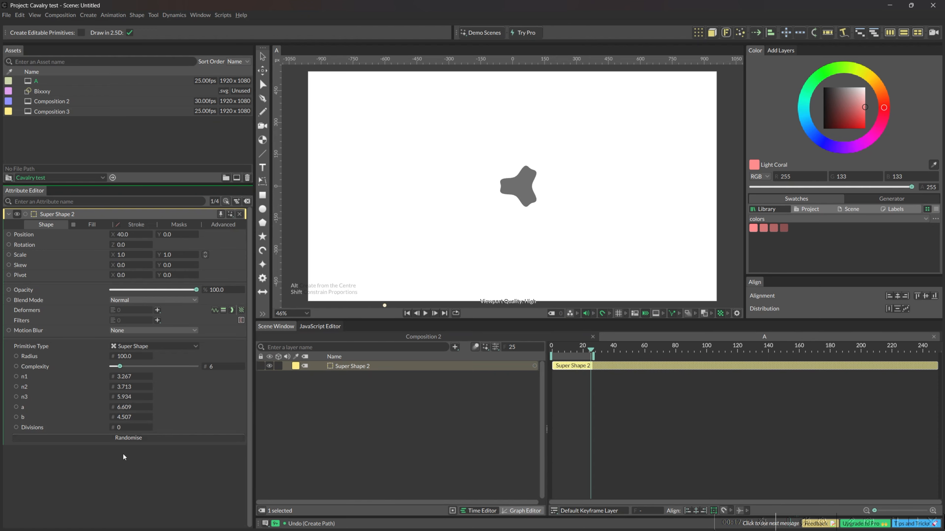
# Step: Try another primitive type on the Super Shape and set it to Ellipse
pyautogui.click(160, 346)
pyautogui.click(138, 437)
pyautogui.click(152, 346)
pyautogui.click(142, 407)
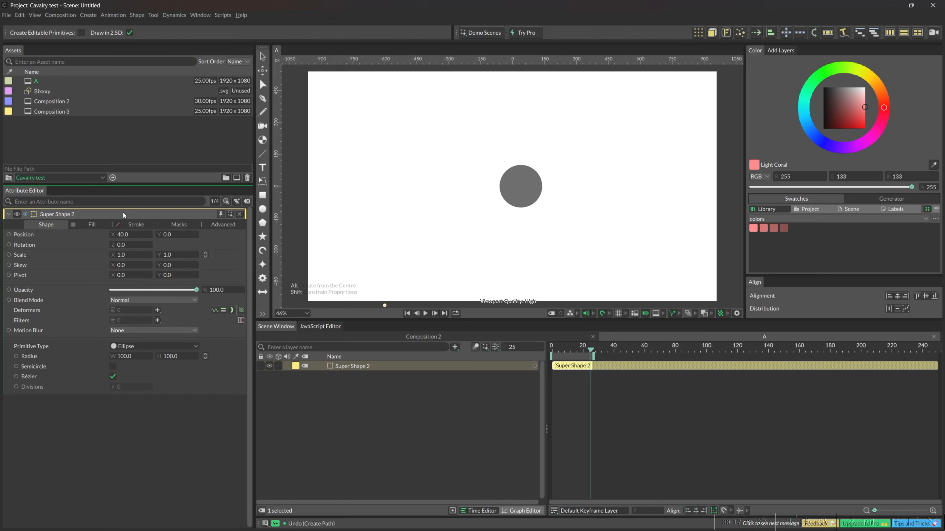
# Step: Delete the remaining shape layer from the composition
pyautogui.press('Delete')
pyautogui.press('Delete')
pyautogui.click(374, 372)
pyautogui.click(378, 367)
pyautogui.press('Delete')
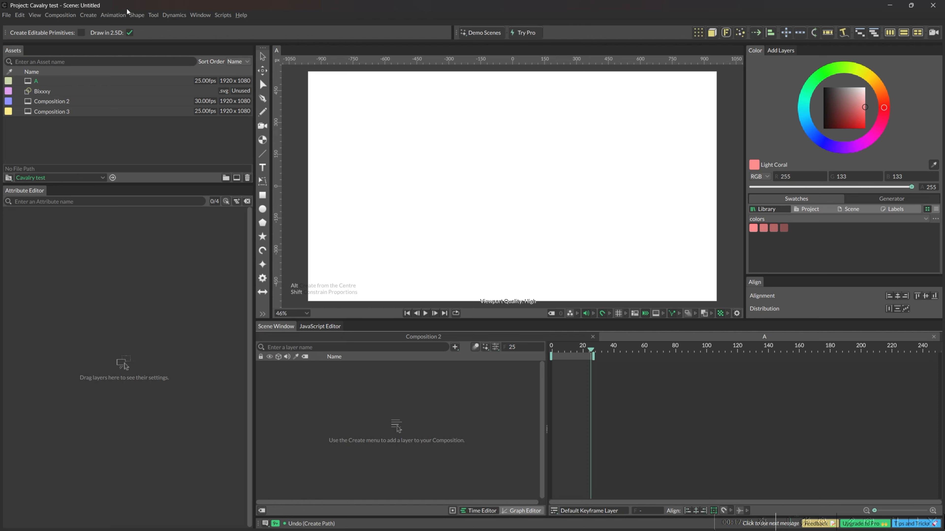
# Step: Draw a large right-pointing arrow across the canvas with the Arrow tool, body length about 653 and body width about 245
pyautogui.click(153, 15)
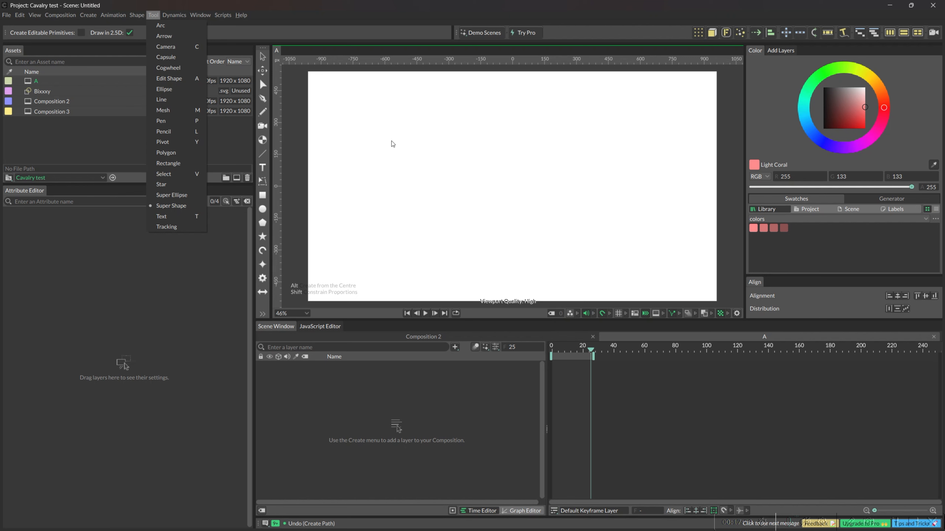
pyautogui.click(178, 36)
pyautogui.moveTo(384, 168); pyautogui.dragTo(593, 165)
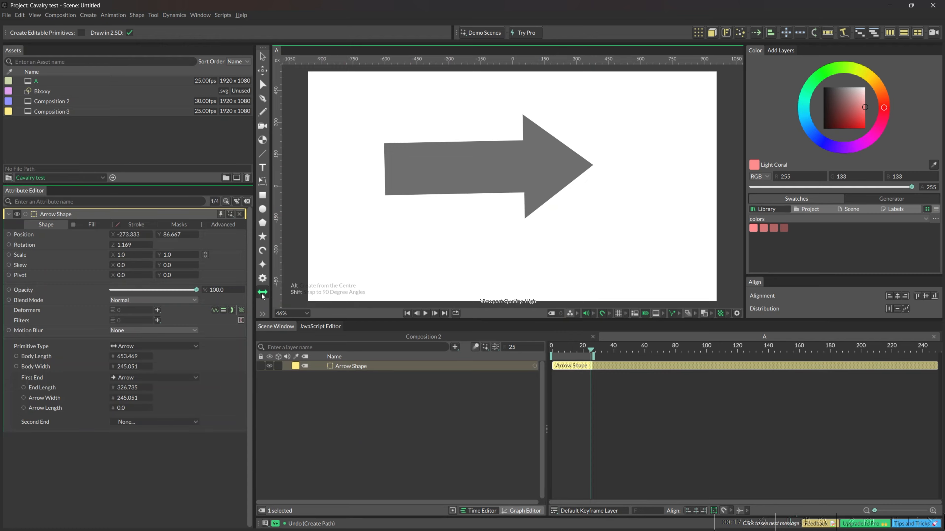